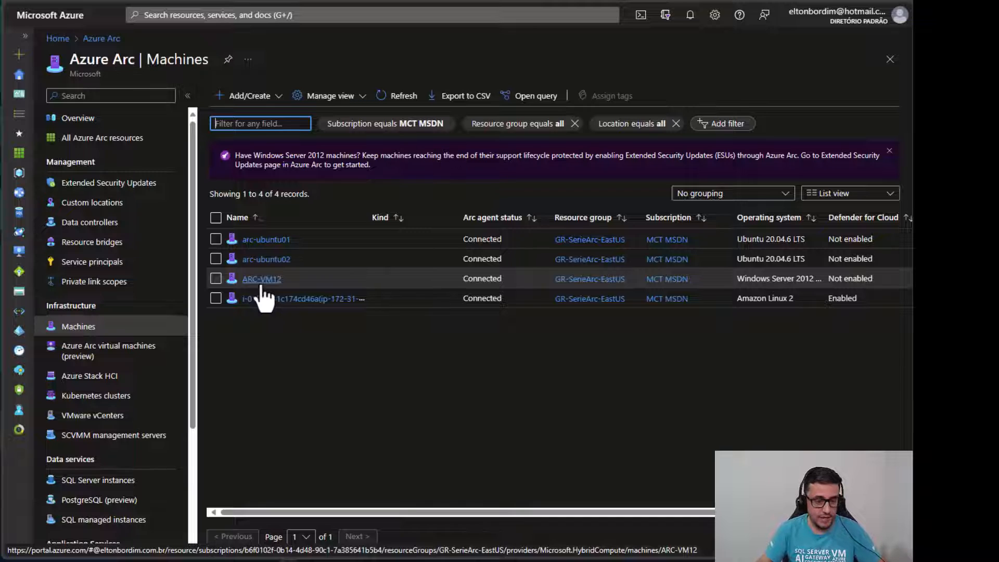
{"action": "key", "text": "ctrl+2"}
{"action": "left_click_drag", "start_coordinate": [263, 286], "coordinate": [225, 270]}
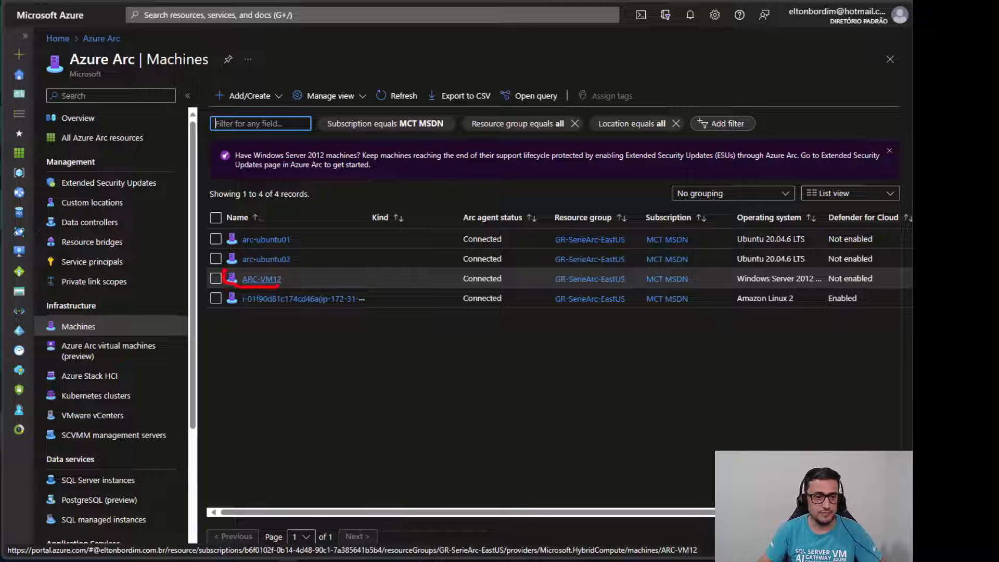
{"action": "left_click_drag", "start_coordinate": [91, 46], "coordinate": [141, 48]}
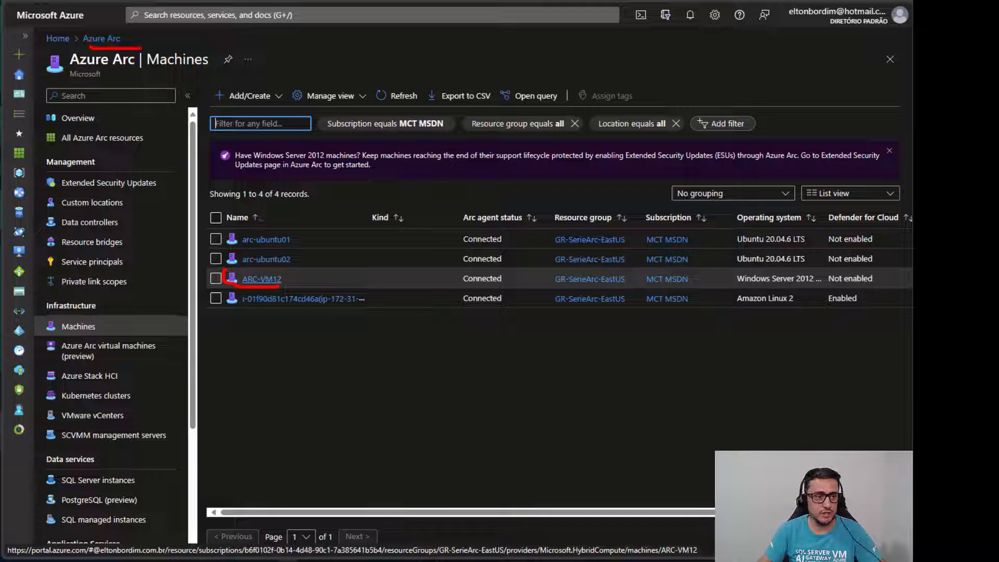
{"action": "mouse_move", "coordinate": [43, 309]}
{"action": "left_mouse_down"}
{"action": "mouse_move", "coordinate": [45, 329]}
{"action": "mouse_move", "coordinate": [96, 334]}
{"action": "left_mouse_up"}
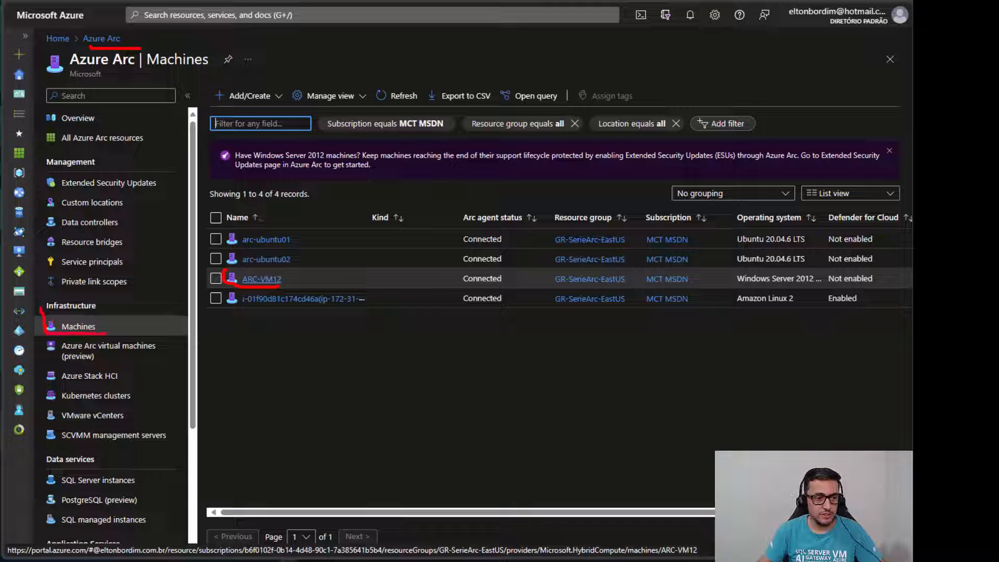
{"action": "key", "text": "Escape"}
Open the ARC-VM12 machine and view its Updates page
{"action": "left_click", "coordinate": [262, 279]}
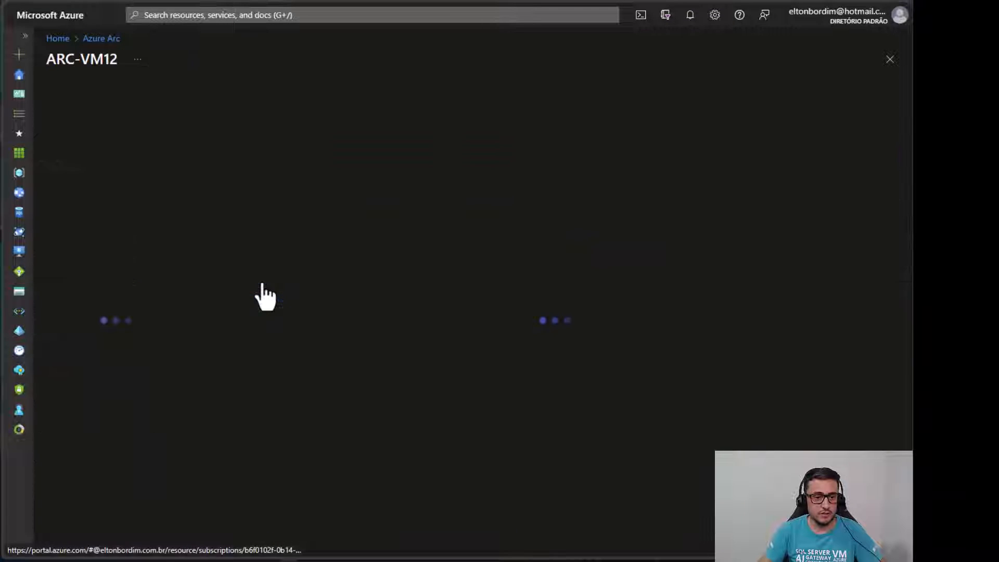
{"action": "scroll", "coordinate": [109, 328], "scroll_direction": "down", "scroll_amount": 3}
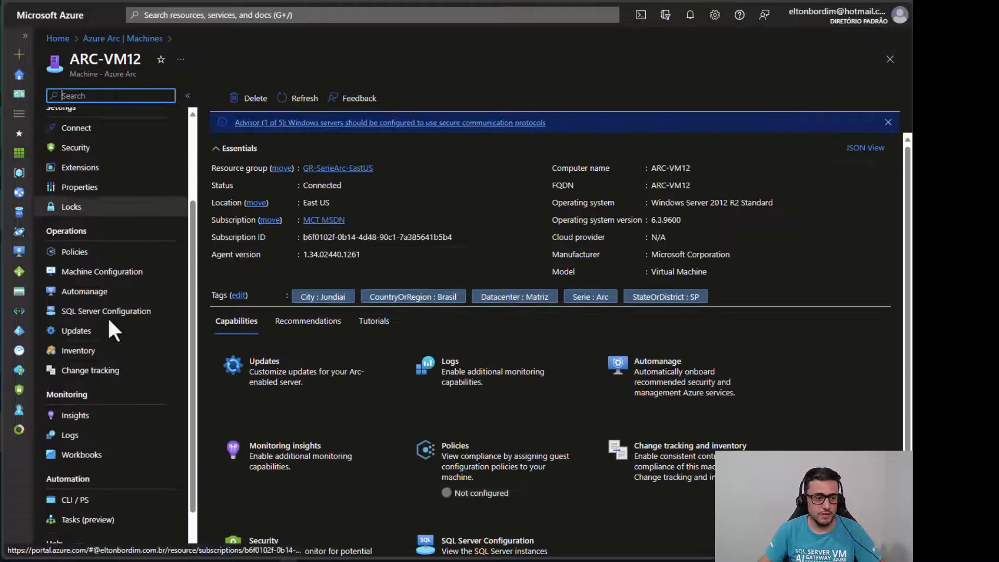
{"action": "left_click", "coordinate": [82, 319]}
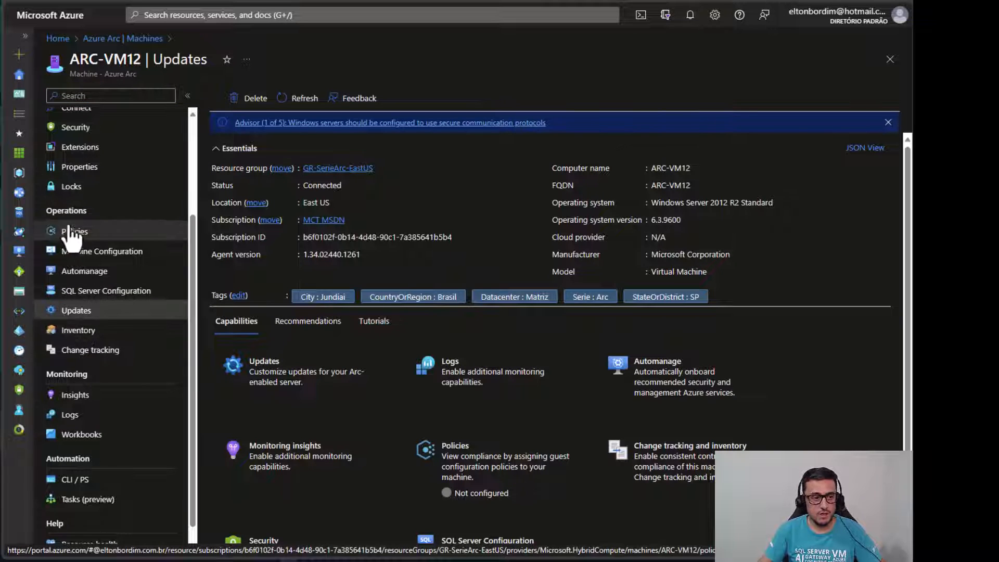
{"action": "left_click", "coordinate": [75, 313]}
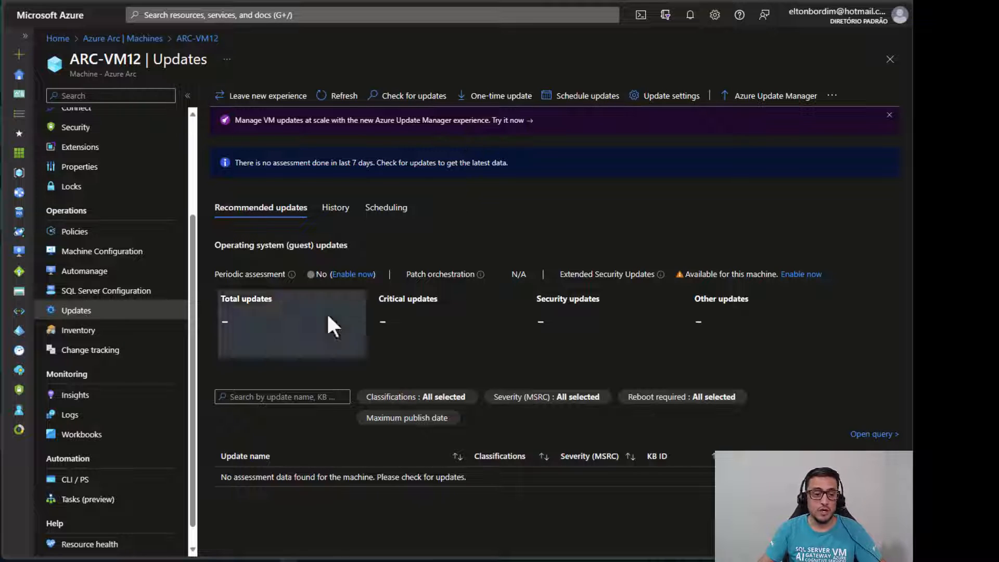
{"action": "scroll", "coordinate": [130, 333], "scroll_direction": "down", "scroll_amount": 1}
{"action": "scroll", "coordinate": [127, 368], "scroll_direction": "up", "scroll_amount": 3}
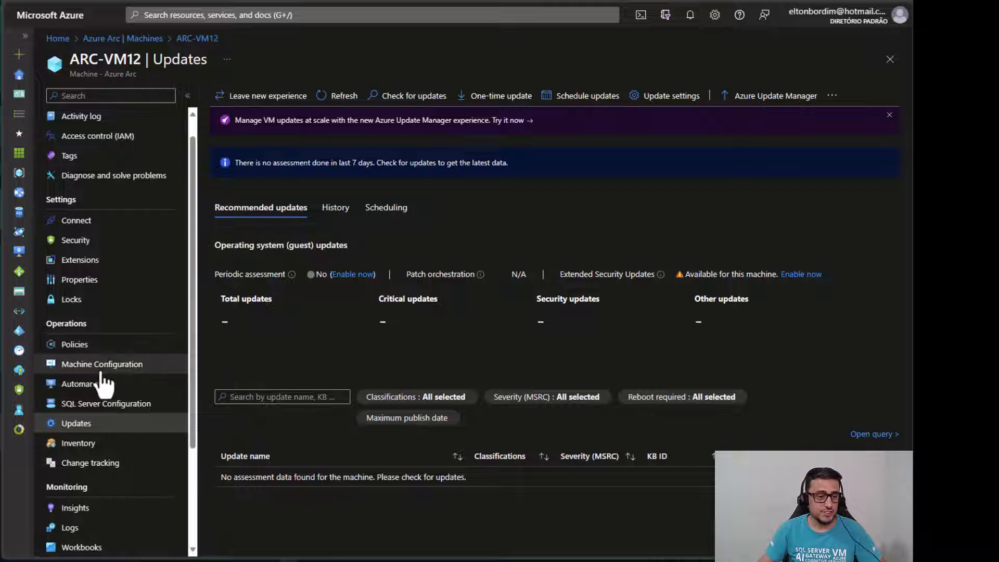
Search the portal for "Azure Upd" and open the Azure Update Manager service
{"action": "left_click", "coordinate": [328, 19]}
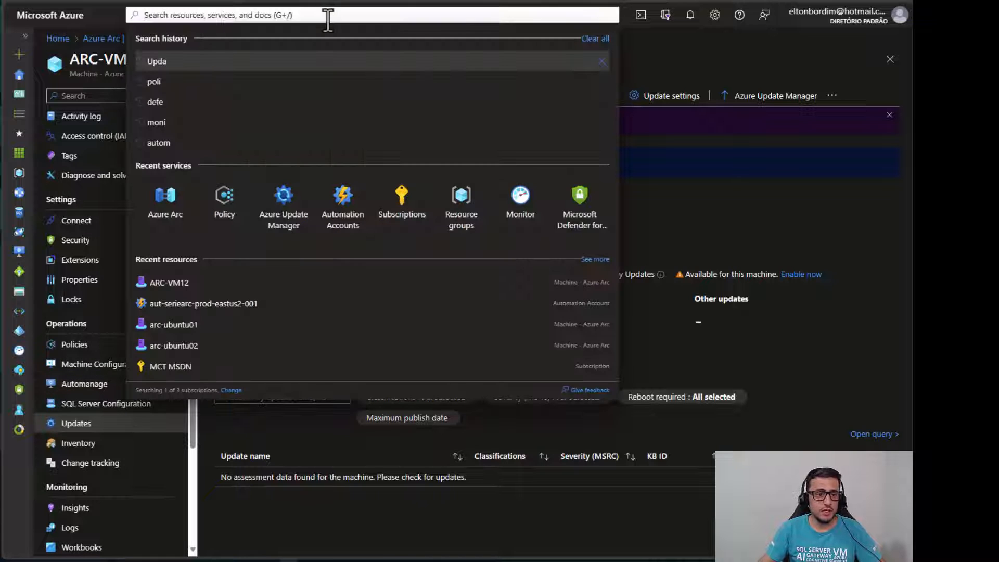
{"action": "type", "text": "Azure"}
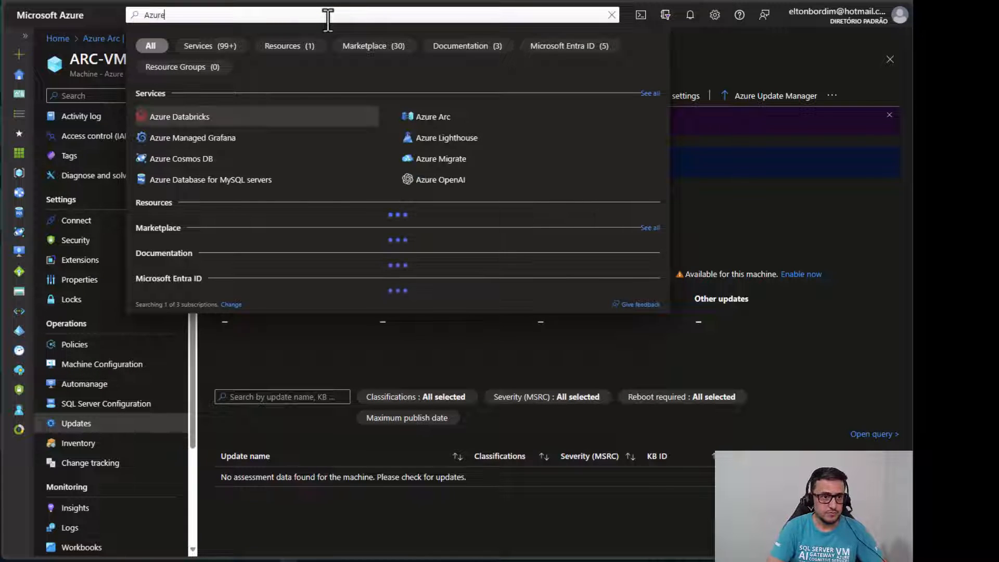
{"action": "type", "text": " Upd"}
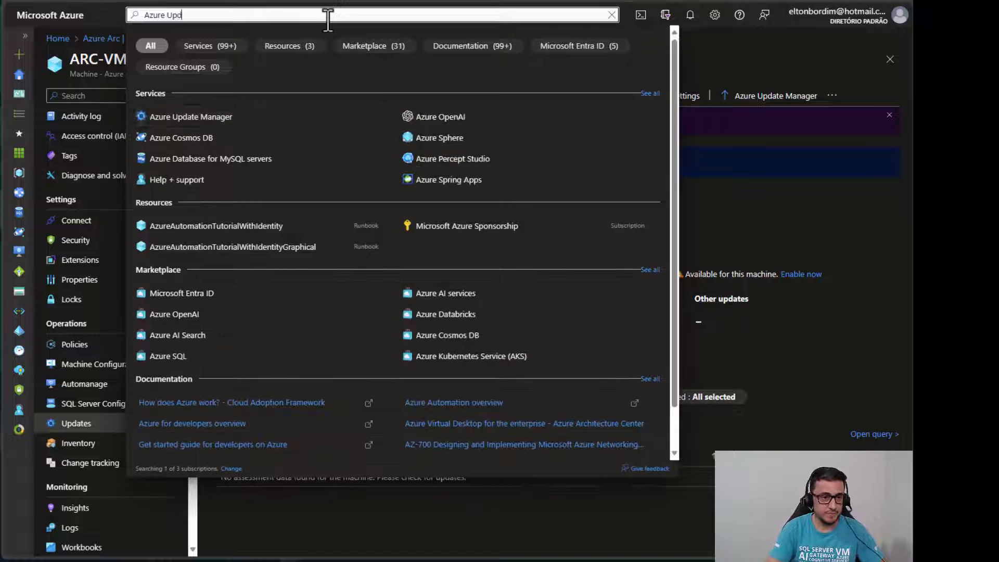
{"action": "left_click", "coordinate": [203, 119]}
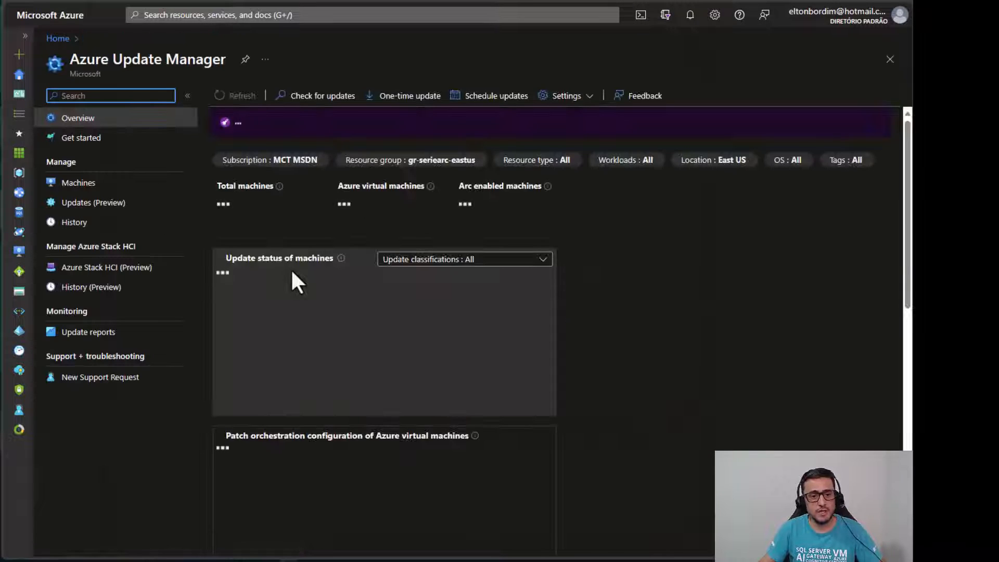
Examine the Update Manager overview, from the machines' update status down to the pending Windows and Linux updates
{"action": "left_click", "coordinate": [187, 96]}
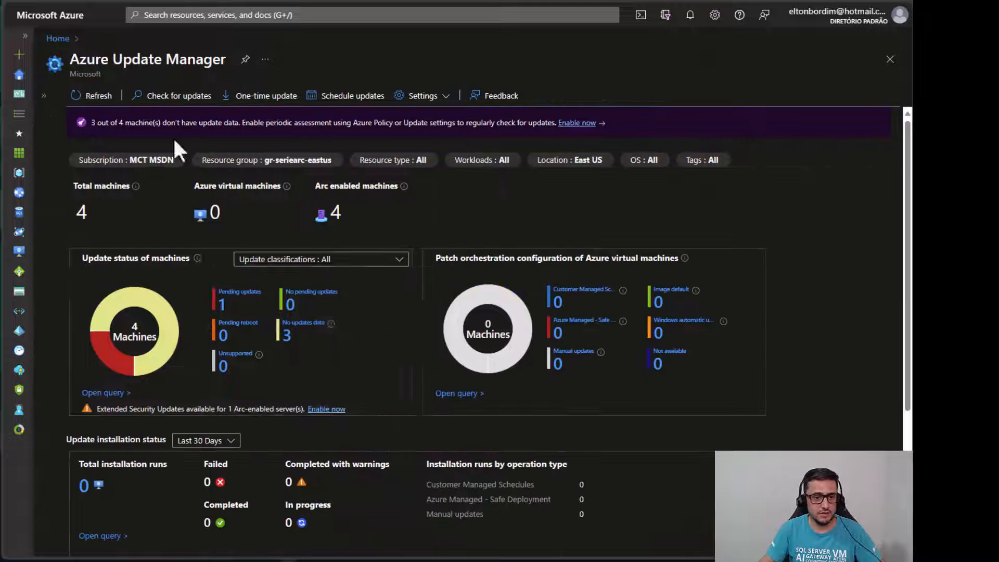
{"action": "scroll", "coordinate": [509, 214], "scroll_direction": "down", "scroll_amount": 4}
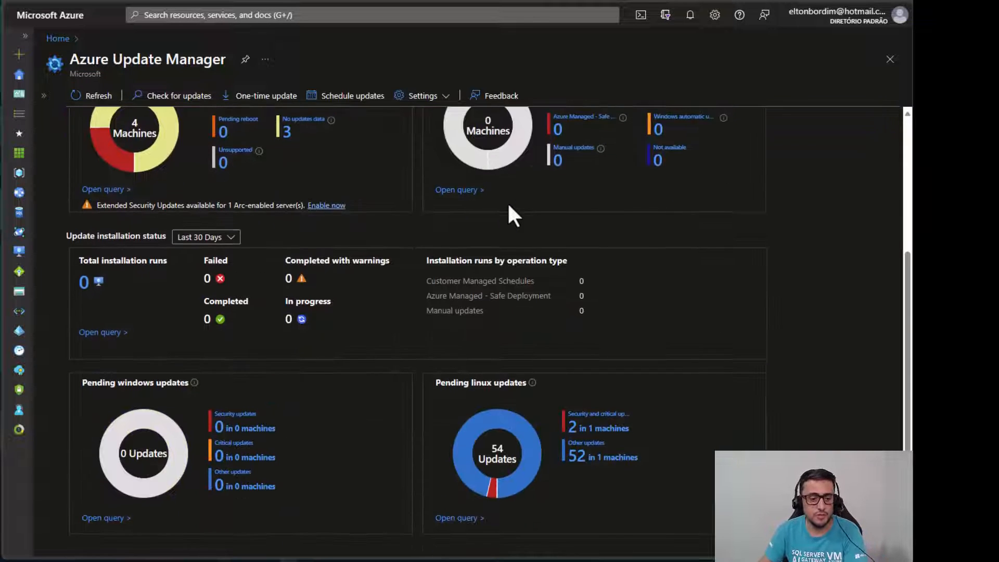
{"action": "scroll", "coordinate": [517, 260], "scroll_direction": "up", "scroll_amount": 4}
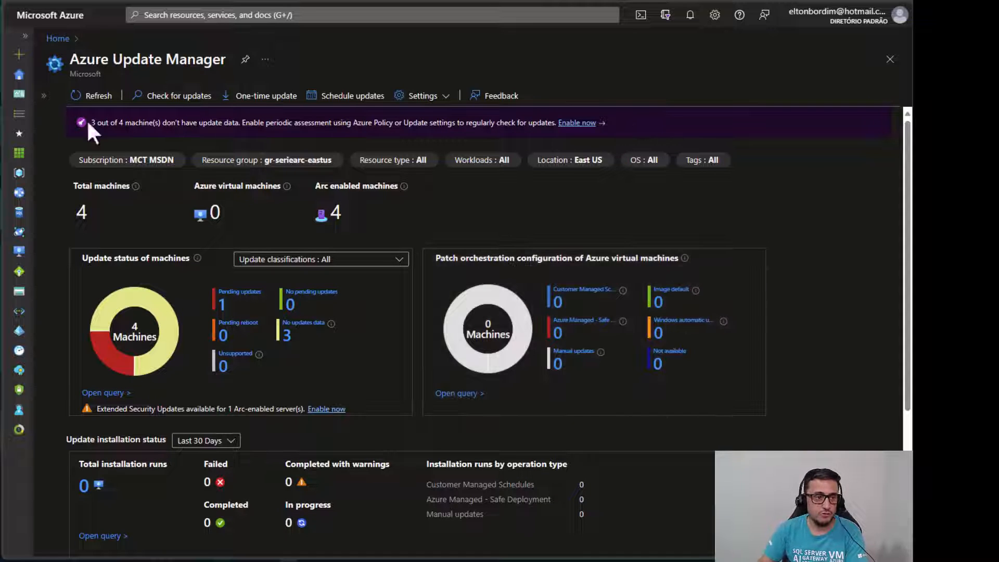
{"action": "left_click", "coordinate": [43, 95]}
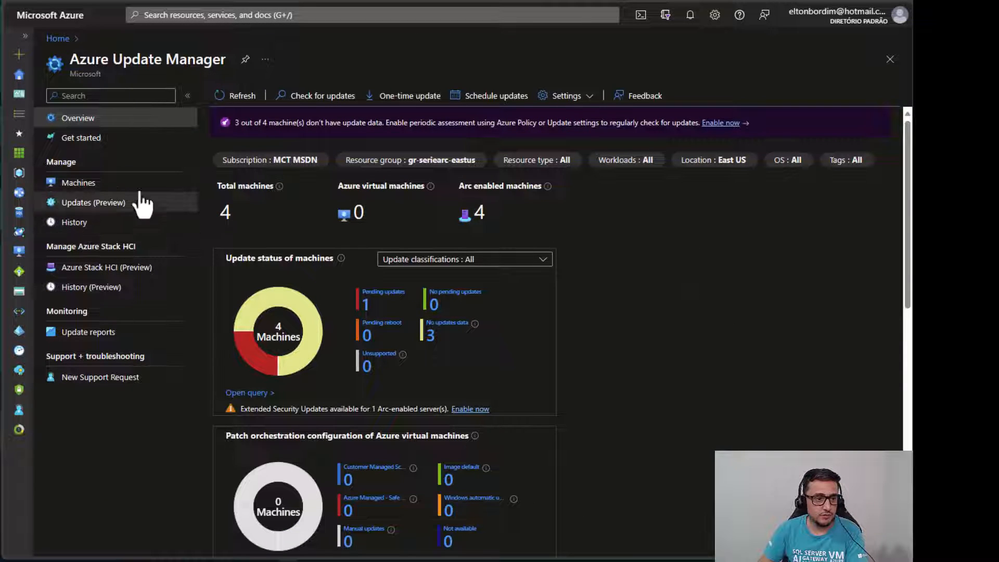
Open the Update Manager's machines list and review arc-ubuntu02 and the periodic assessment notice mentioning Azure Policy
{"action": "left_click", "coordinate": [86, 203]}
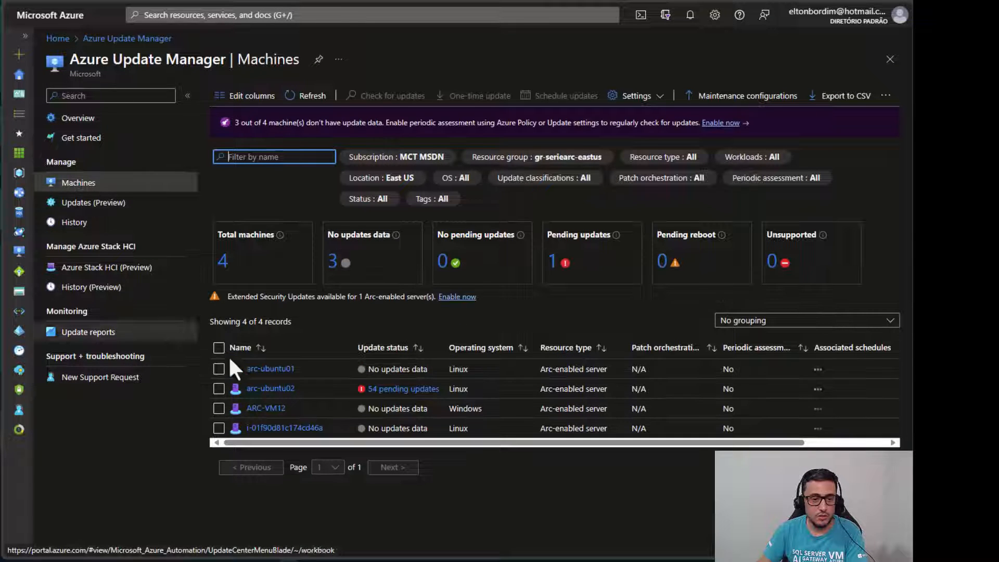
{"action": "left_click", "coordinate": [219, 389]}
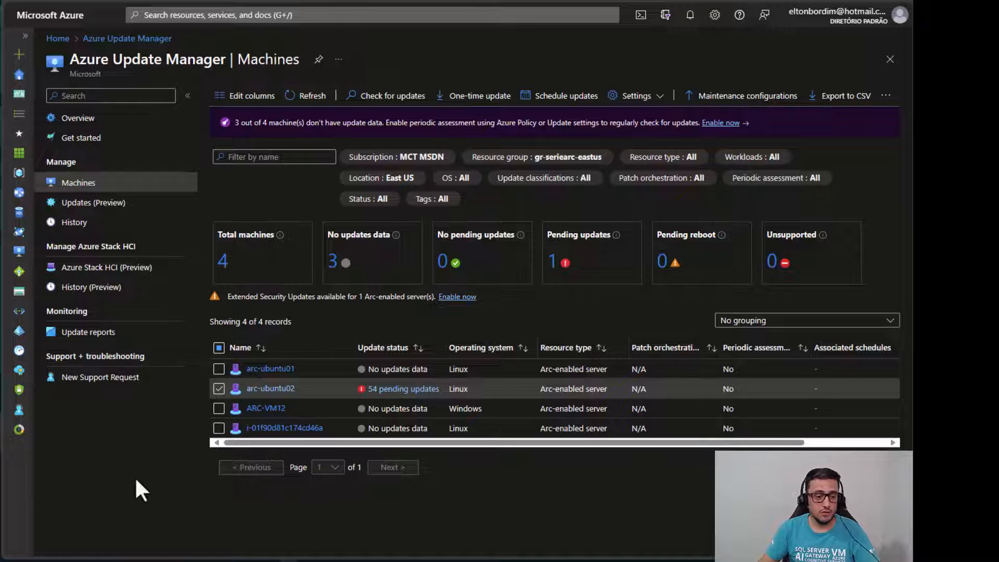
{"action": "left_click", "coordinate": [219, 388]}
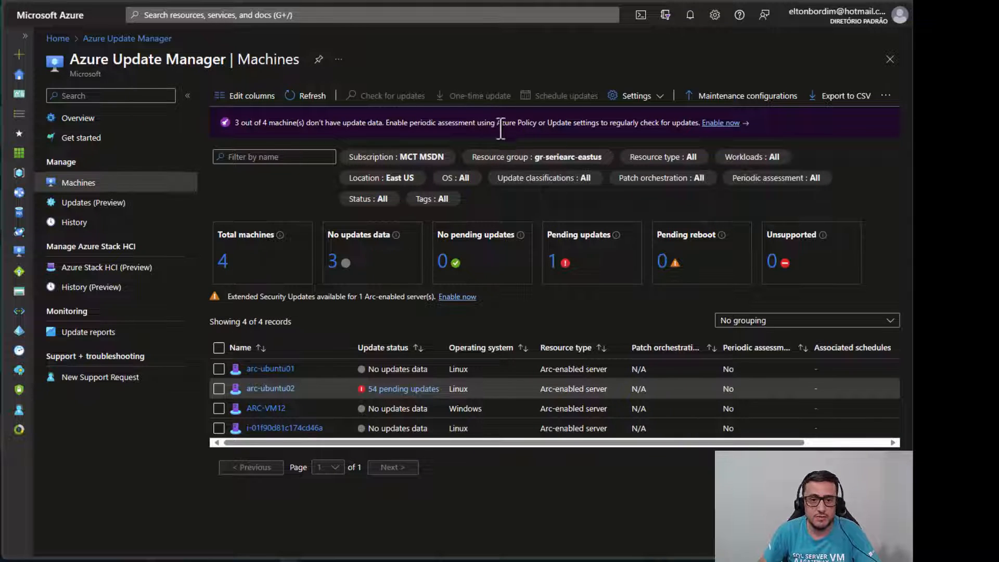
{"action": "left_click_drag", "start_coordinate": [496, 125], "coordinate": [537, 124]}
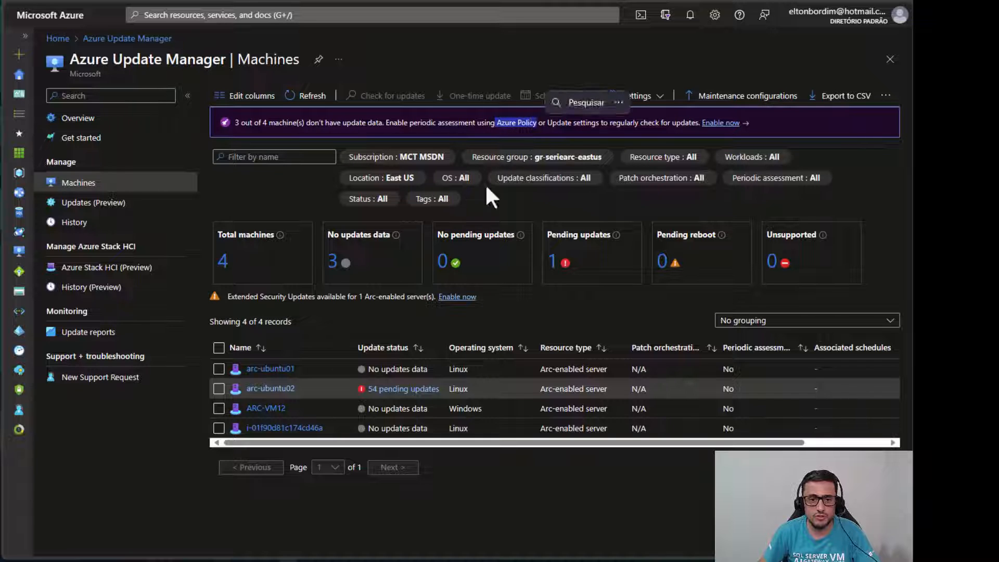
Set periodic assessment to Enable for arc-ubuntu02 in its update settings, and return to the machines list without saving
{"action": "left_click", "coordinate": [219, 389]}
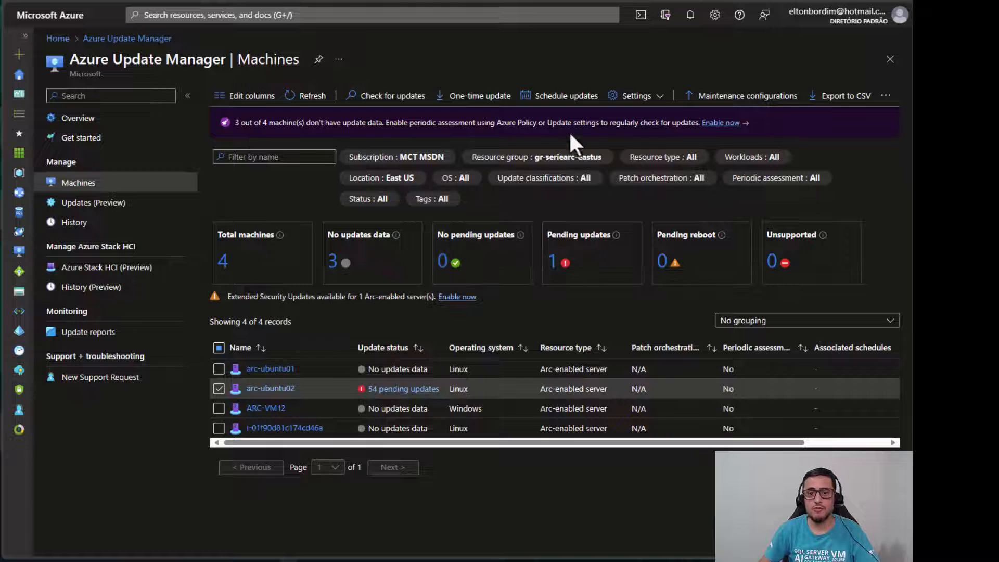
{"action": "left_click", "coordinate": [638, 98]}
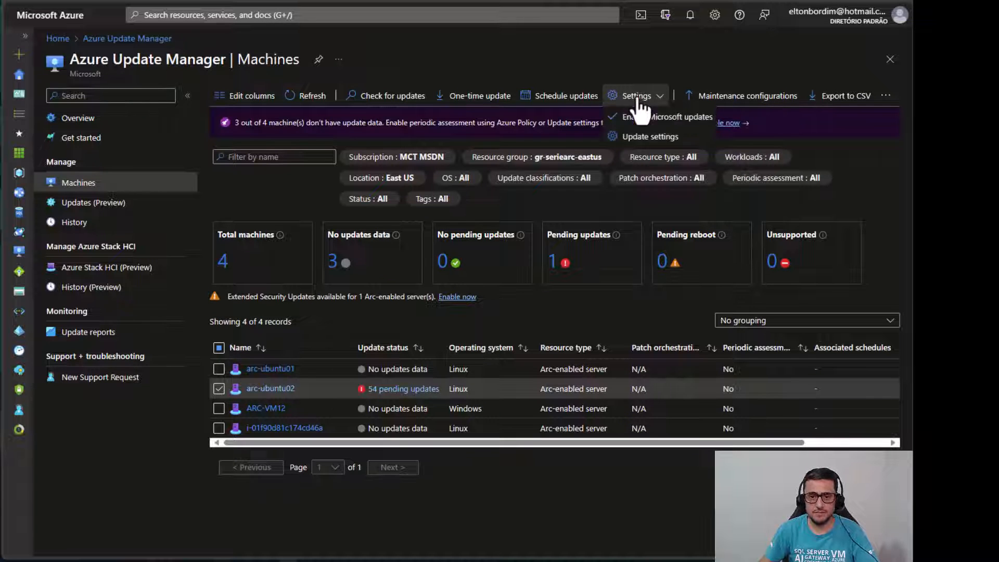
{"action": "left_click", "coordinate": [635, 137]}
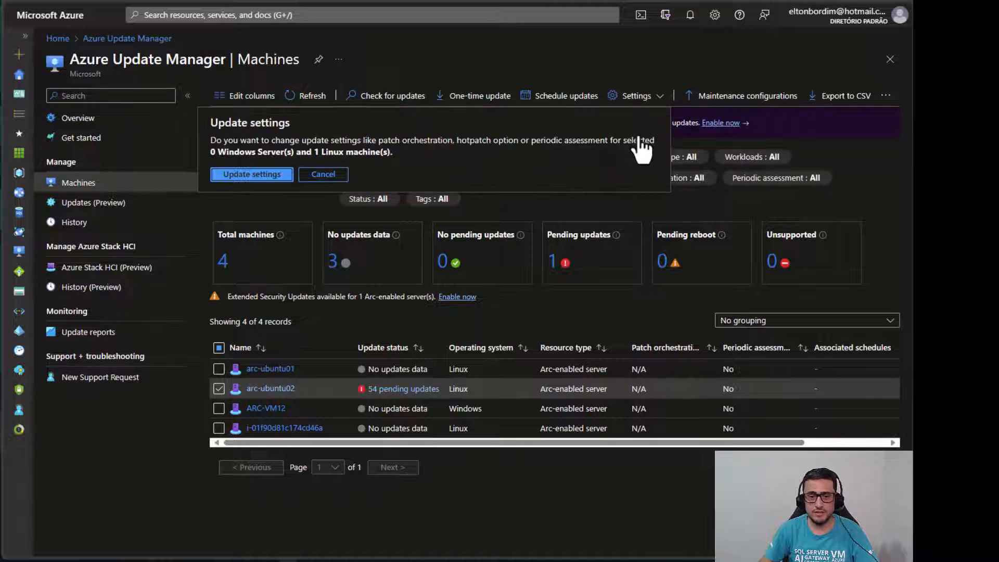
{"action": "left_click", "coordinate": [257, 175]}
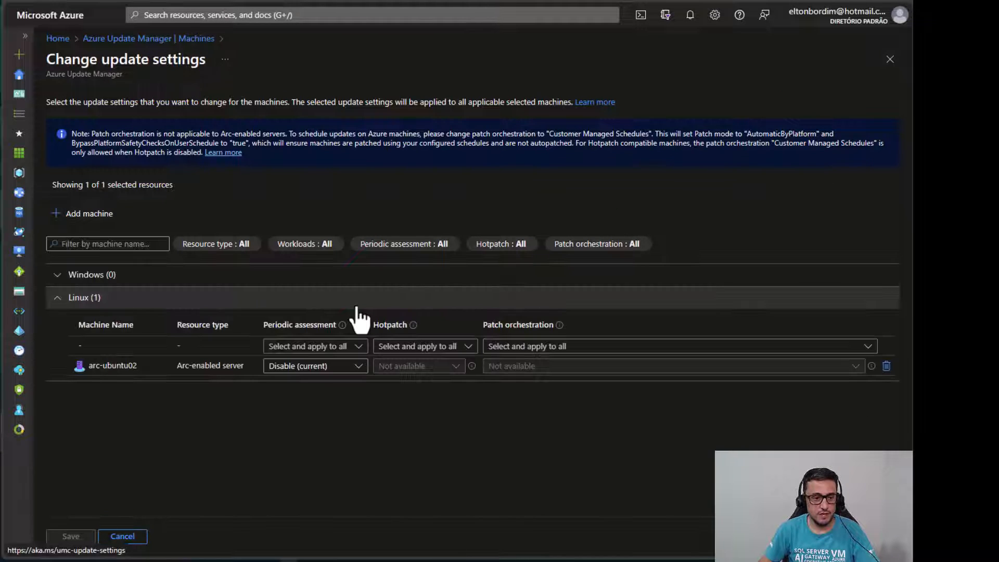
{"action": "left_click", "coordinate": [345, 367]}
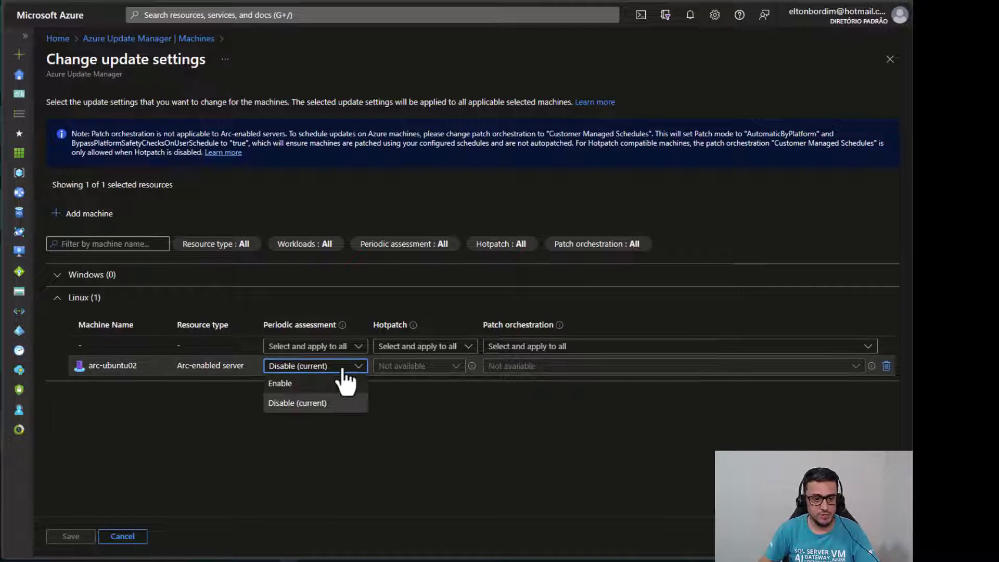
{"action": "left_click", "coordinate": [315, 384]}
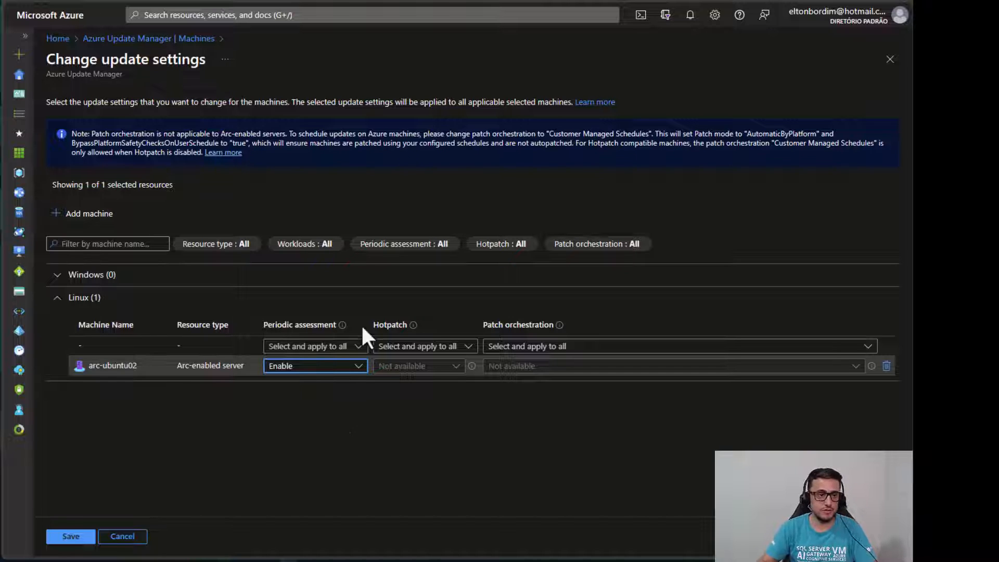
{"action": "left_click", "coordinate": [165, 39]}
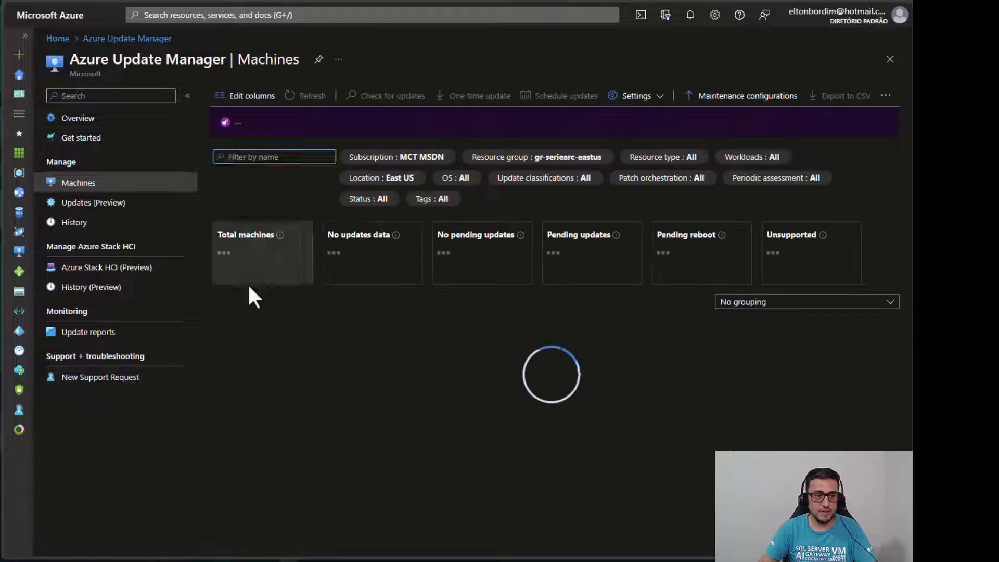
Open the options for enabling periodic assessment, choose Azure policy, and close them without applying
{"action": "left_click", "coordinate": [722, 122]}
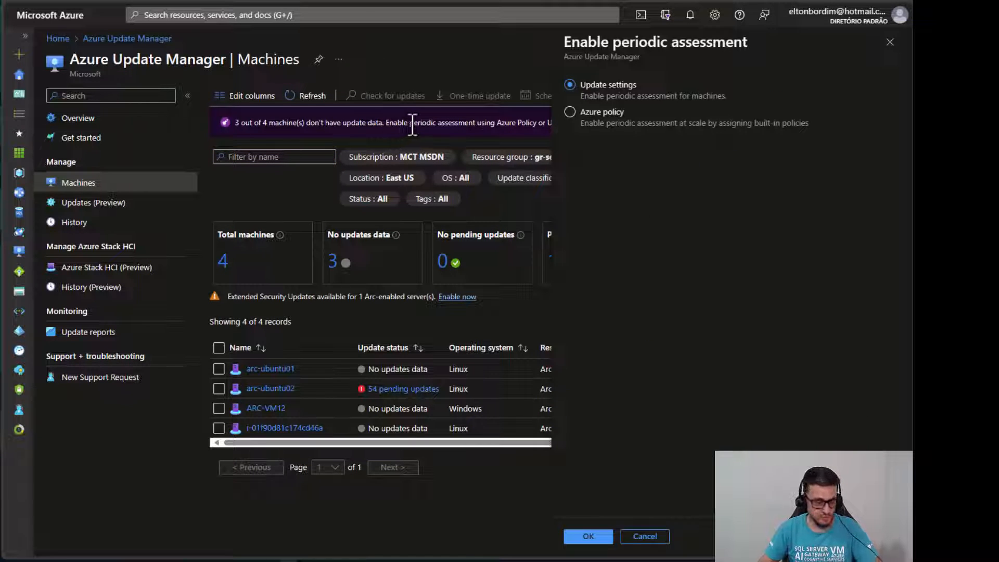
{"action": "left_click", "coordinate": [890, 42]}
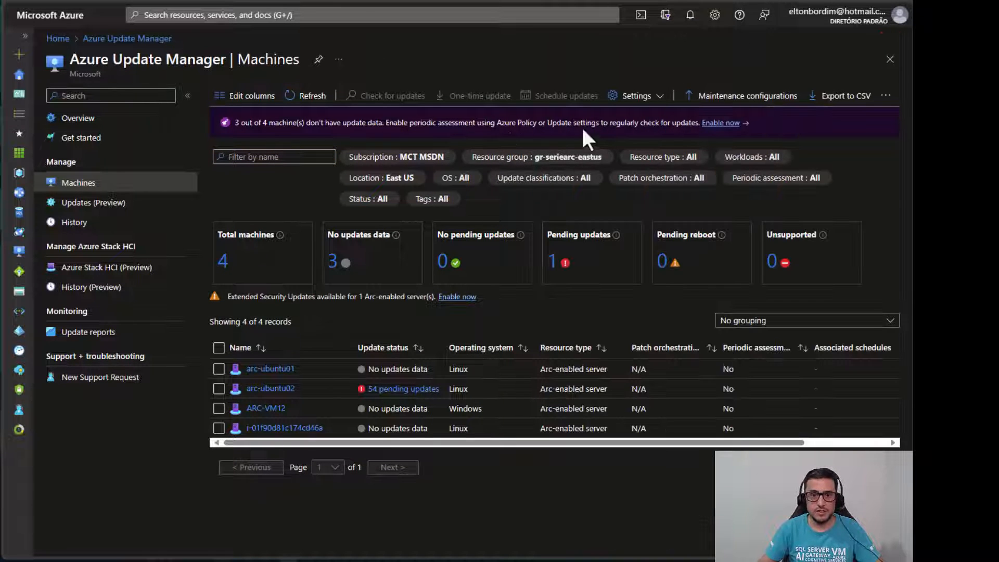
{"action": "left_click", "coordinate": [710, 124]}
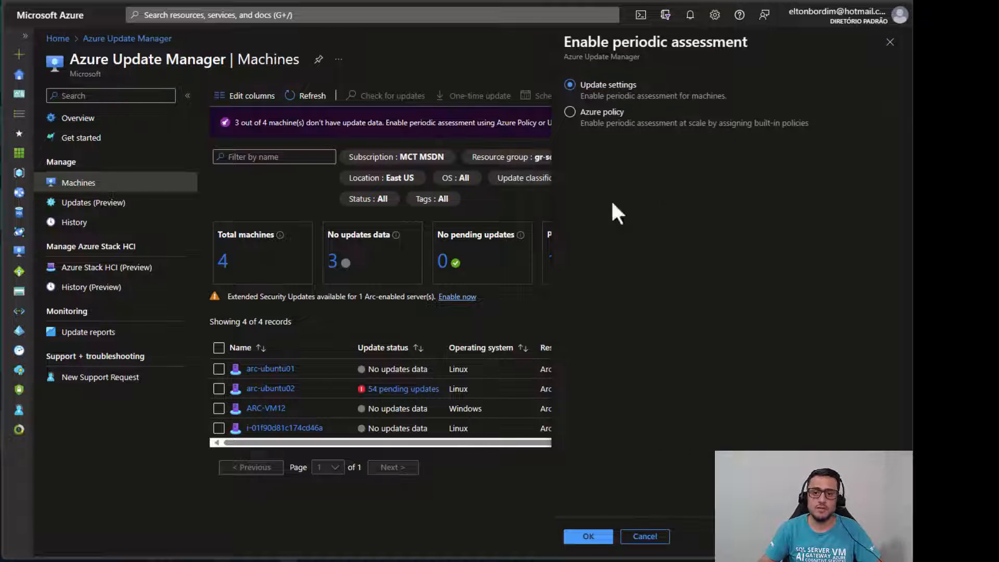
{"action": "left_click", "coordinate": [623, 124]}
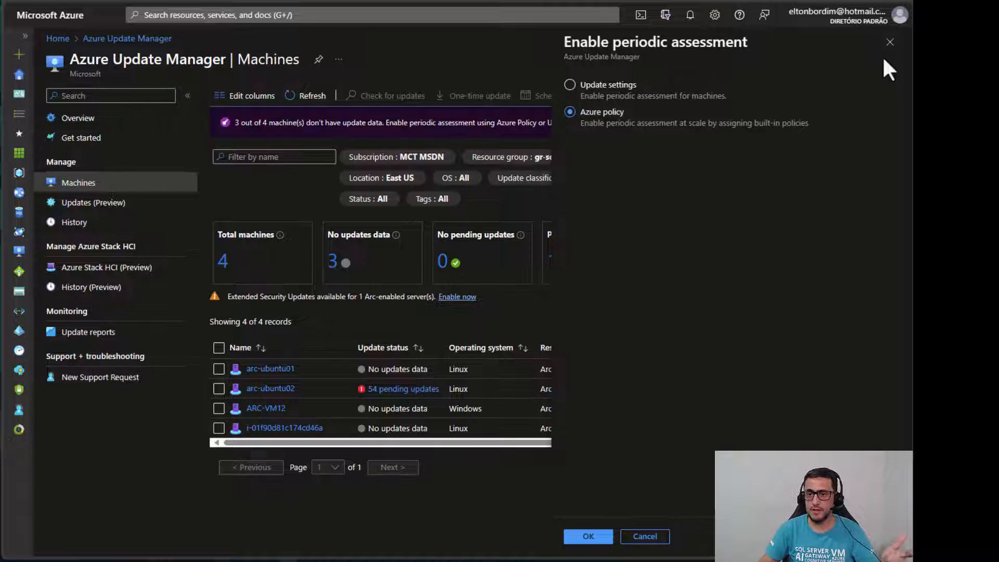
{"action": "left_click", "coordinate": [889, 42]}
{"action": "left_click", "coordinate": [521, 58]}
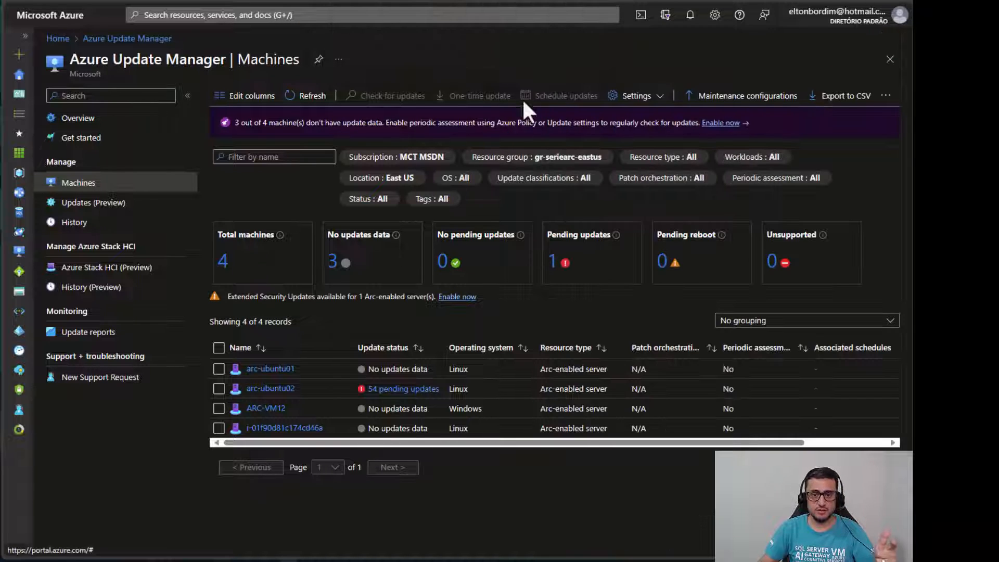
Go to the Policy service and open its list of assignments
{"action": "left_click", "coordinate": [337, 16]}
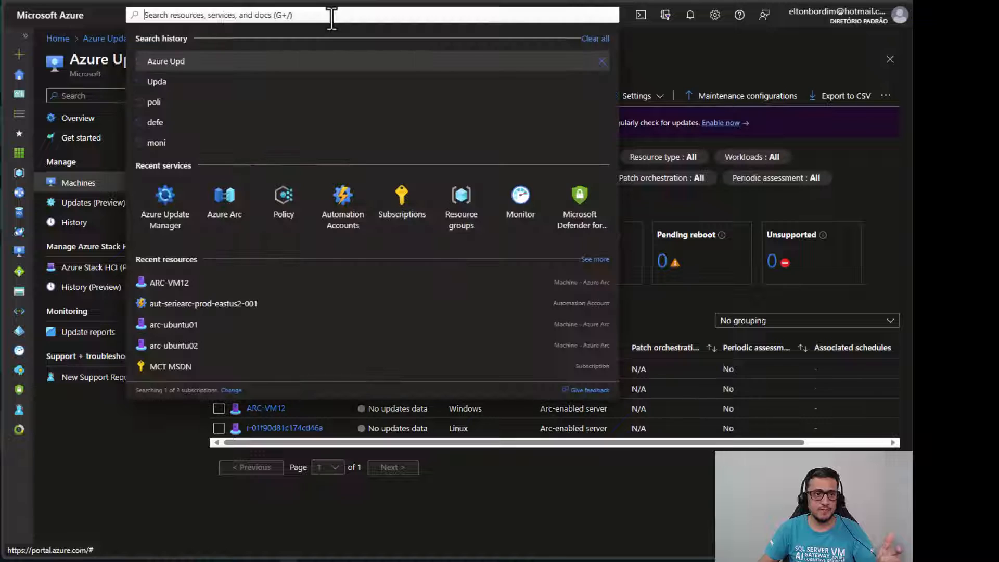
{"action": "left_click", "coordinate": [277, 208]}
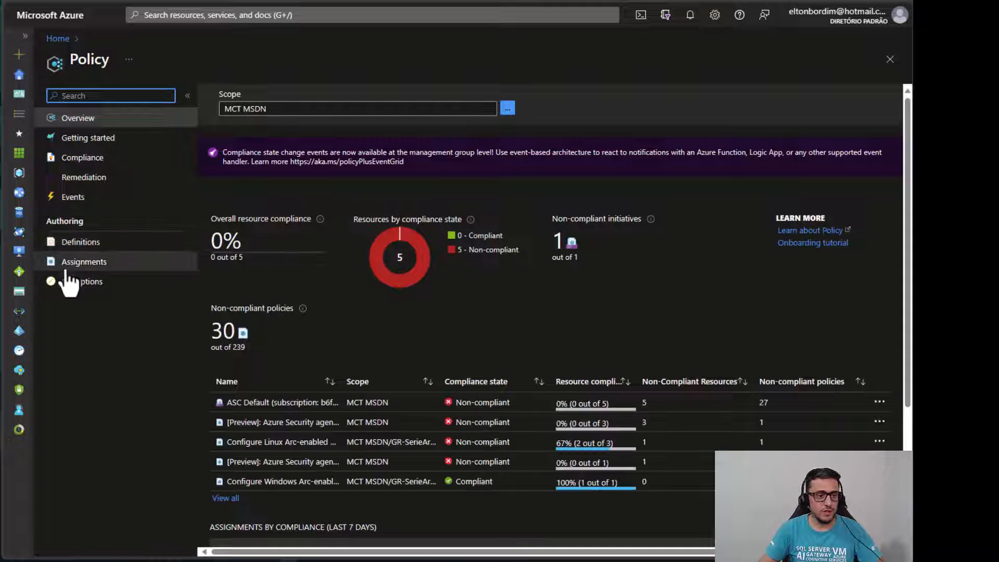
{"action": "left_click", "coordinate": [87, 264]}
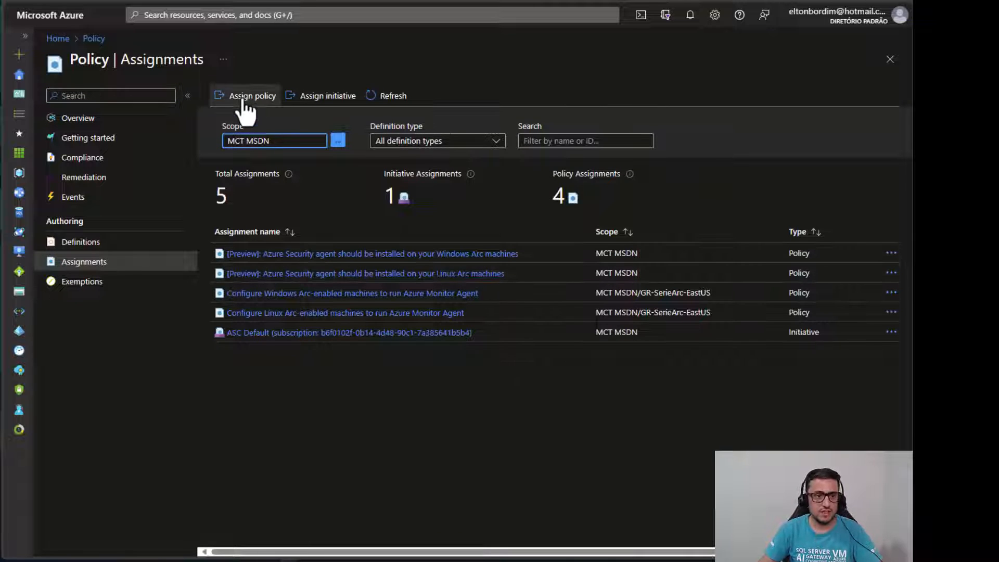
Start a policy assignment and scope it to the MCT MSDN subscription's GR-SerieArc-EastUS resource group
{"action": "left_click", "coordinate": [245, 102]}
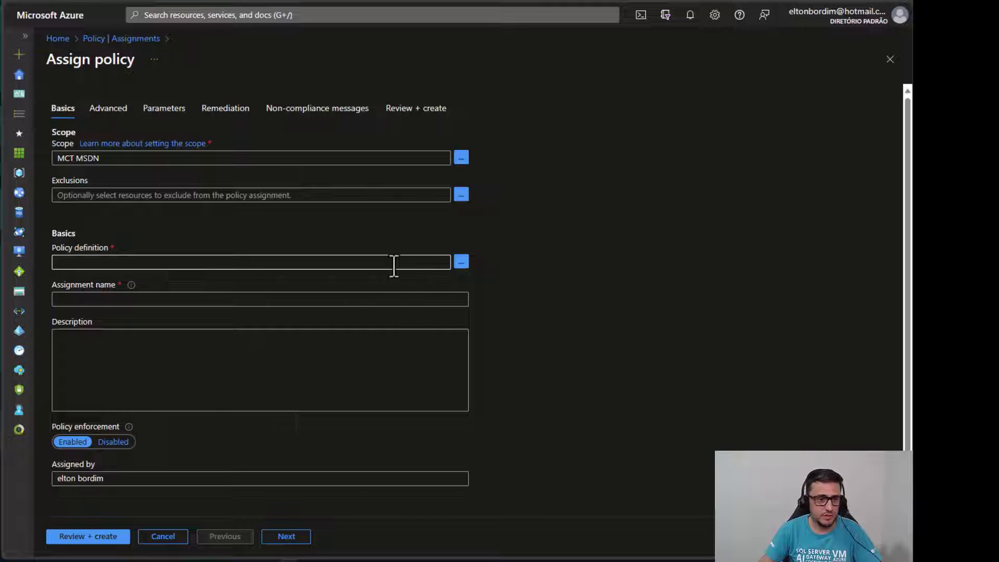
{"action": "left_click", "coordinate": [461, 157]}
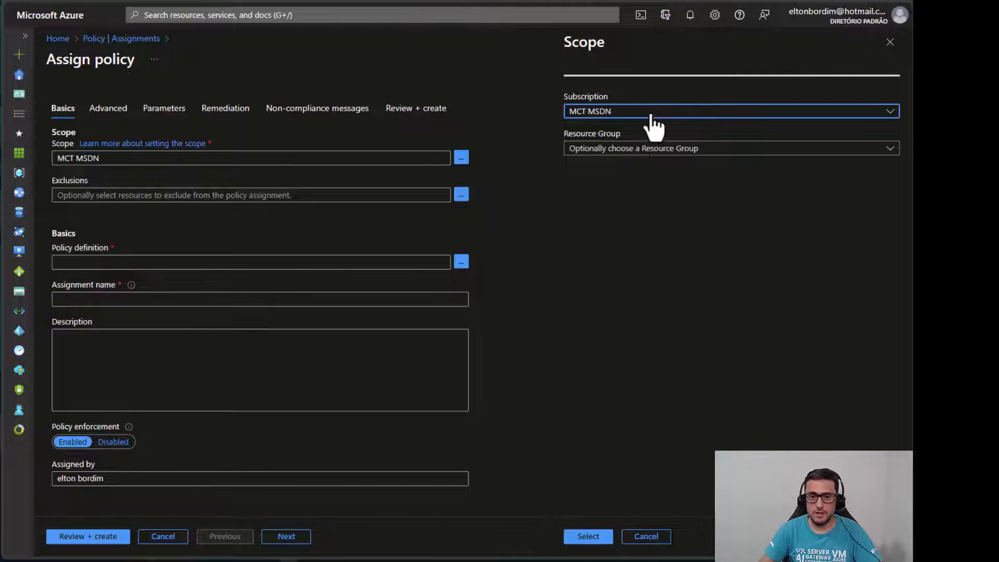
{"action": "left_click", "coordinate": [654, 150]}
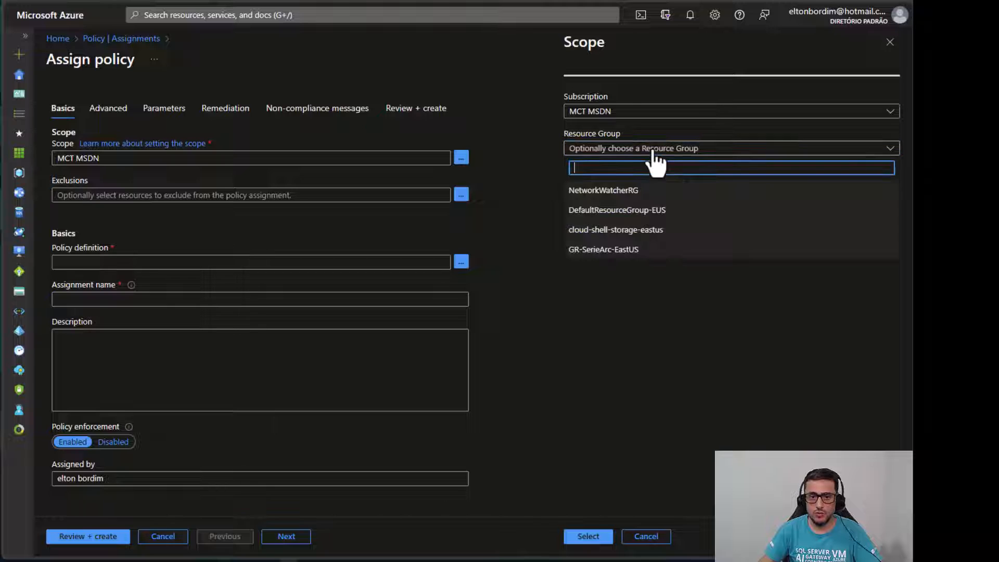
{"action": "left_click", "coordinate": [631, 249]}
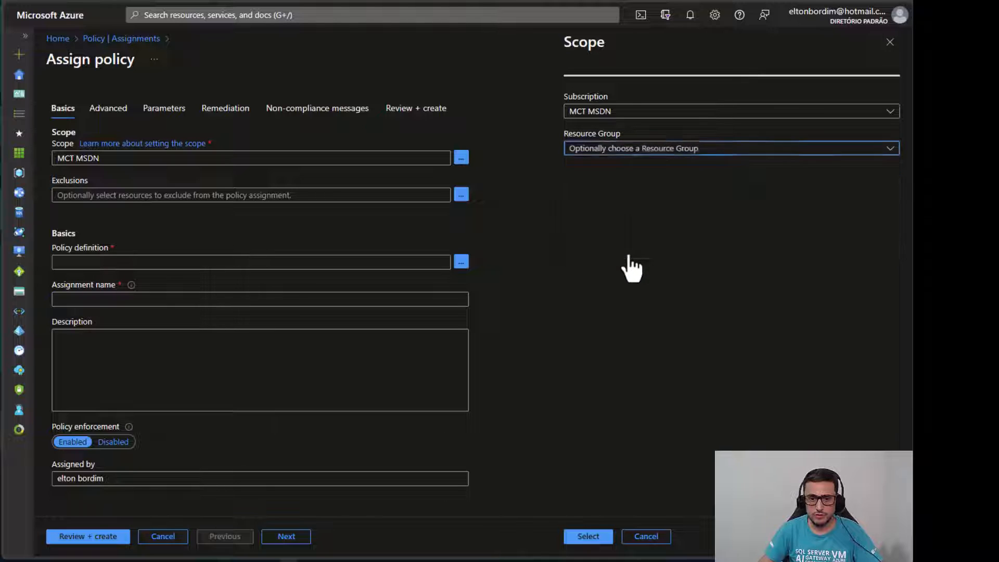
{"action": "left_click", "coordinate": [598, 533]}
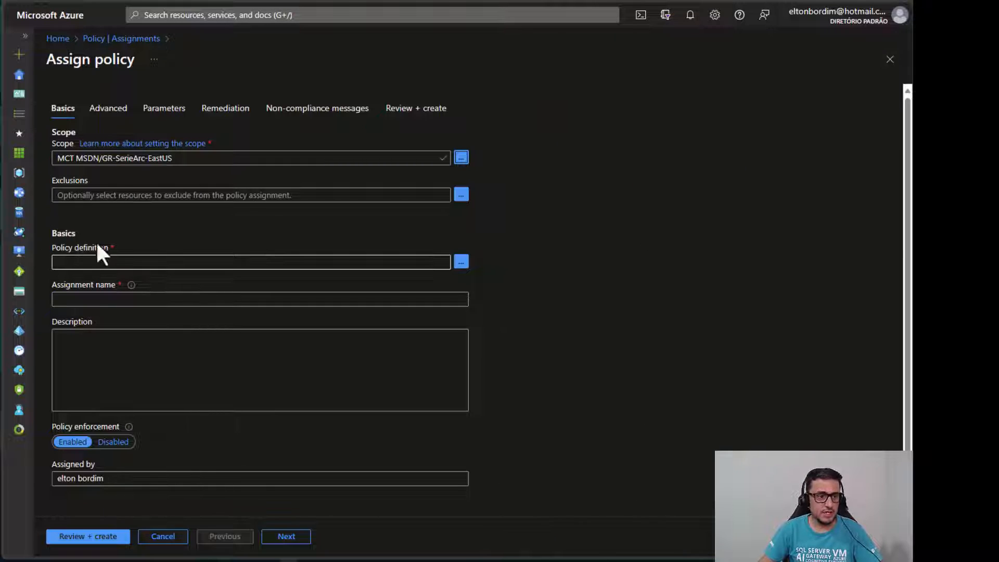
Search the policy definitions for "update" and add "Configure periodic checking for missing system updates on azure Arc-enabled servers" to the assignment
{"action": "left_click_drag", "start_coordinate": [52, 233], "coordinate": [99, 234]}
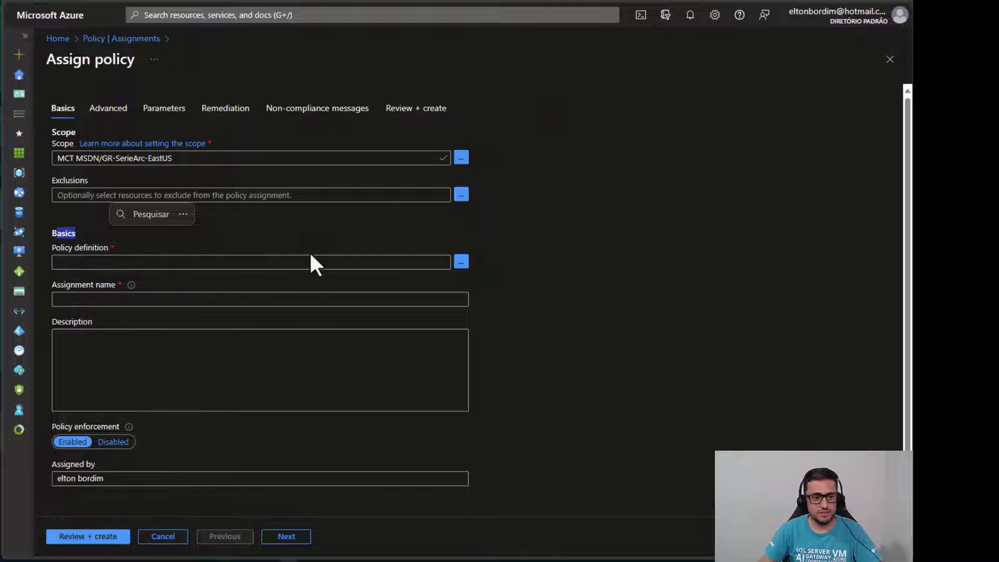
{"action": "left_click", "coordinate": [461, 262]}
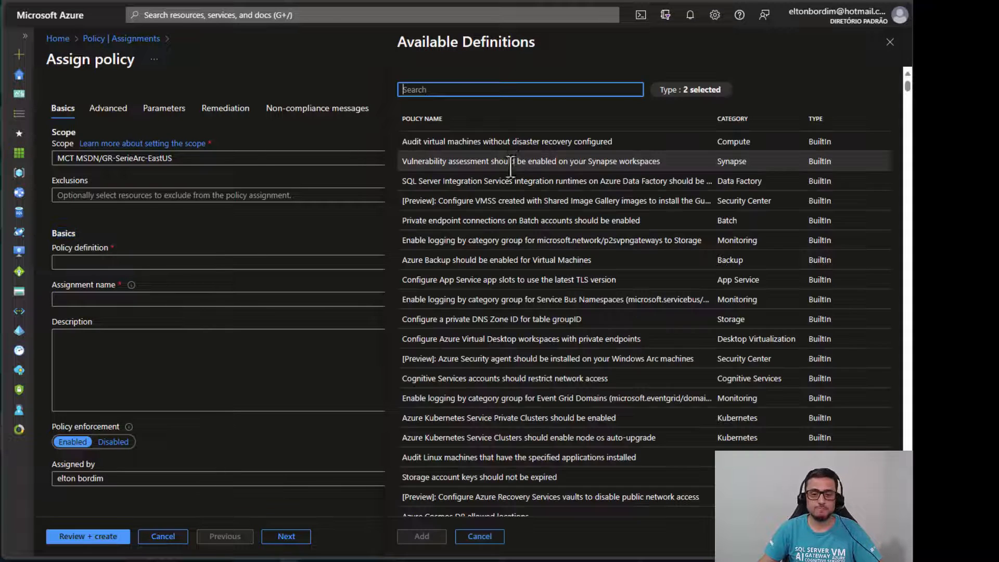
{"action": "left_click", "coordinate": [475, 90]}
{"action": "type", "text": "update"}
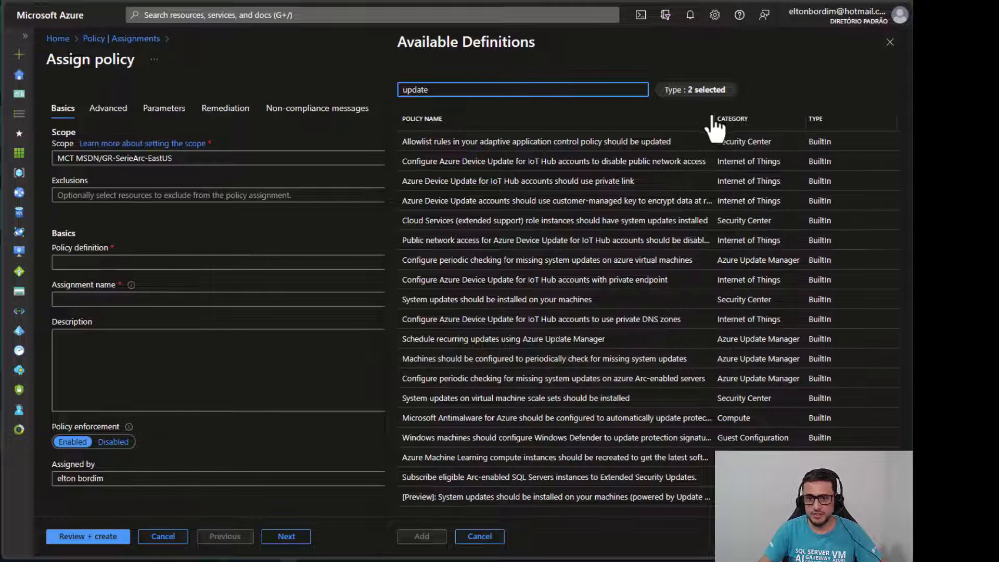
{"action": "left_click_drag", "start_coordinate": [724, 119], "coordinate": [755, 120]}
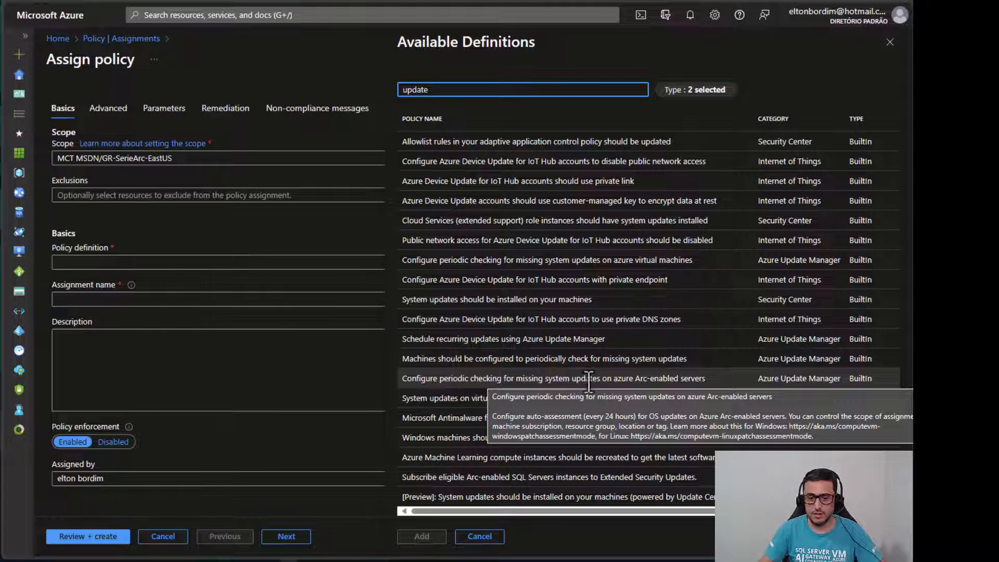
{"action": "left_click", "coordinate": [610, 379]}
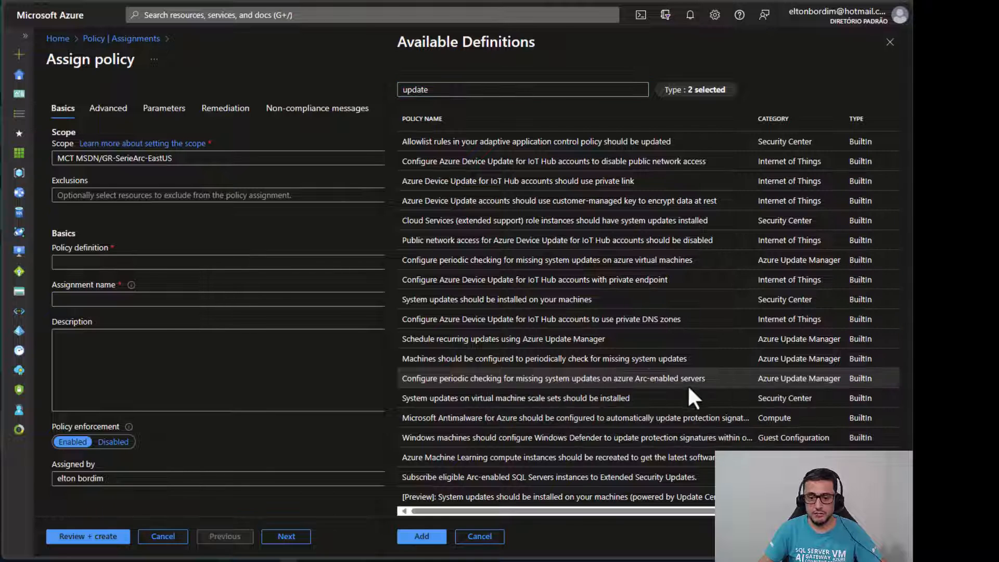
{"action": "left_click", "coordinate": [428, 537]}
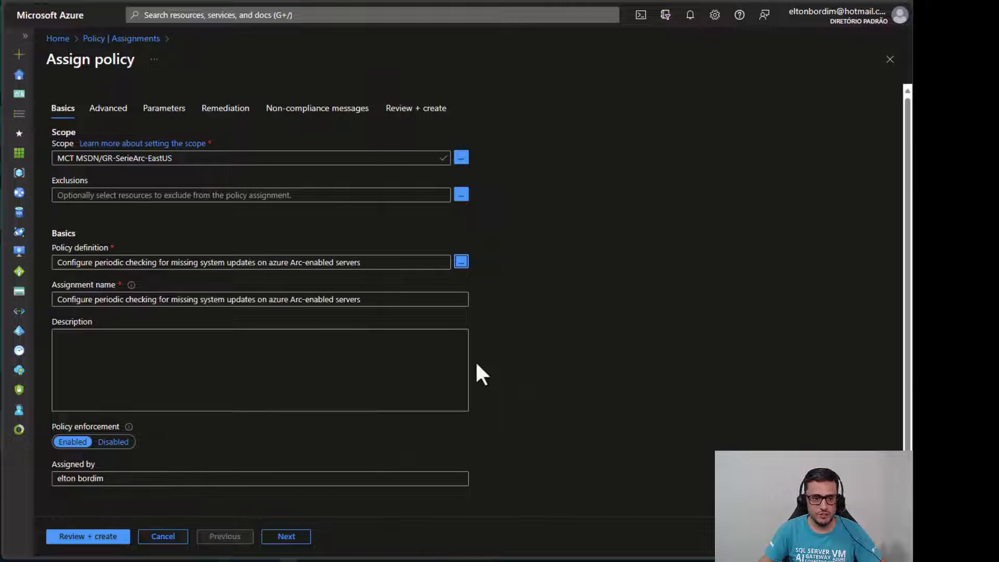
{"action": "left_click", "coordinate": [367, 305]}
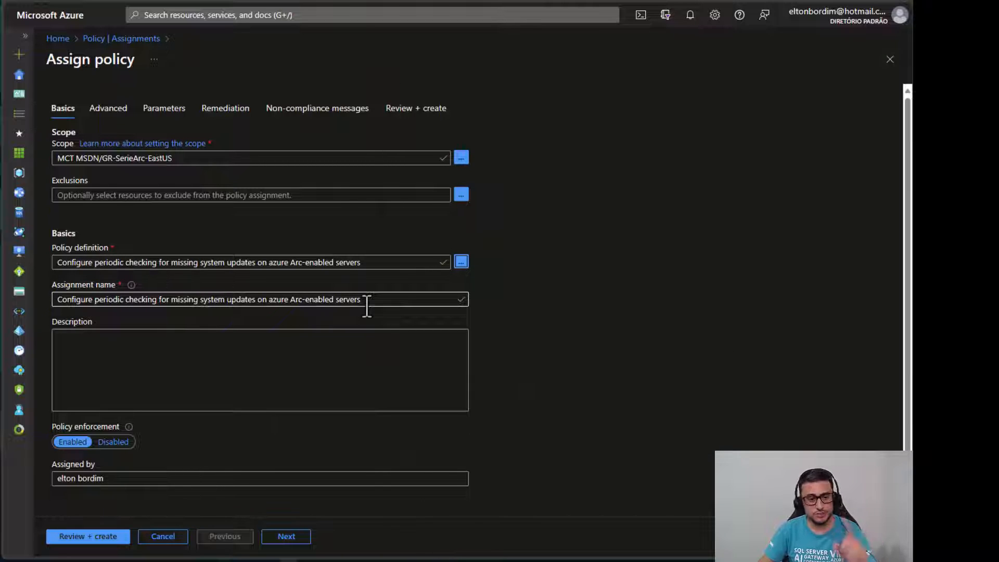
Enable creation of a remediation task for the policy assignment, check the non-compliance message settings, and return to the remediation settings
{"action": "left_click", "coordinate": [286, 537]}
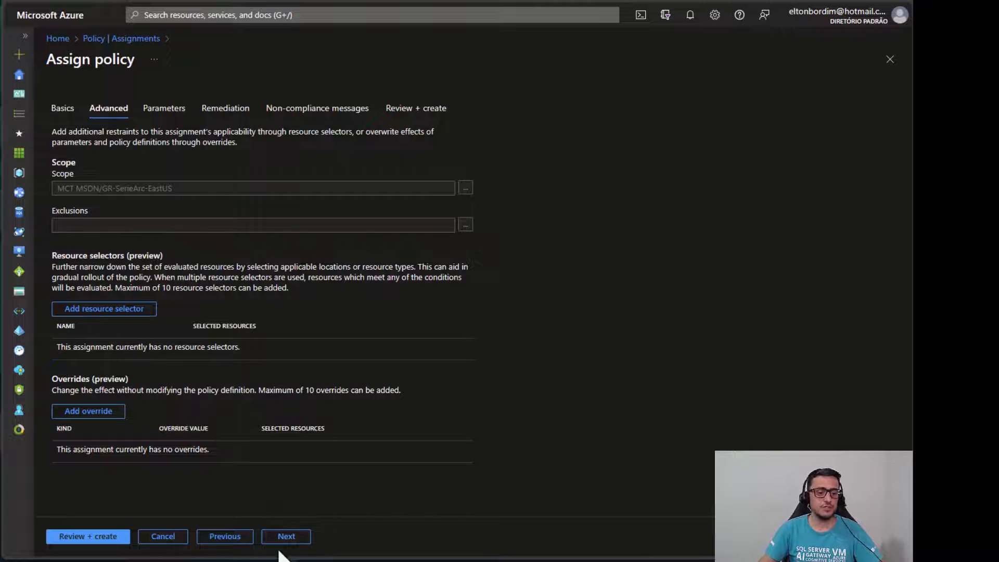
{"action": "left_click", "coordinate": [286, 537]}
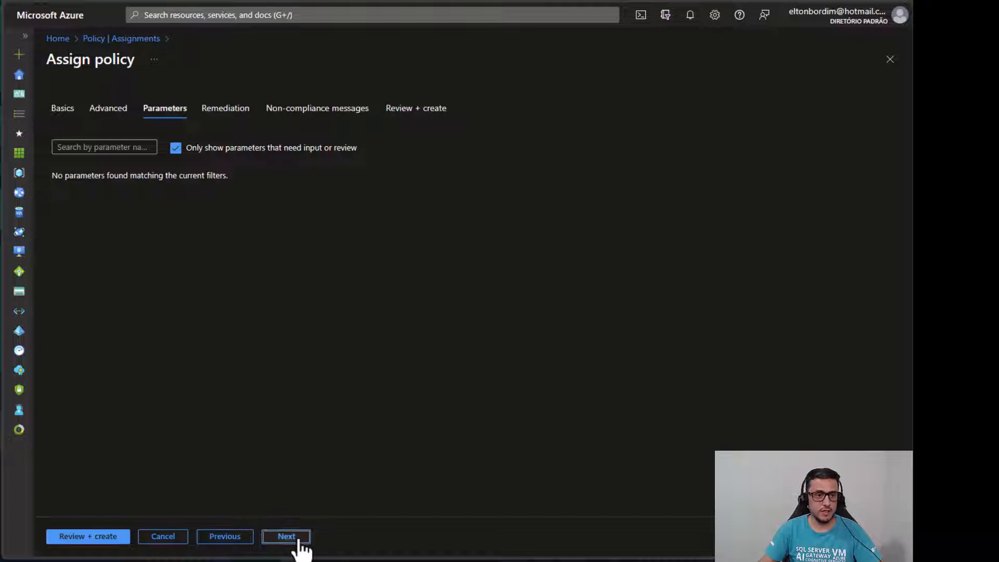
{"action": "left_click", "coordinate": [287, 537]}
{"action": "left_click", "coordinate": [108, 170]}
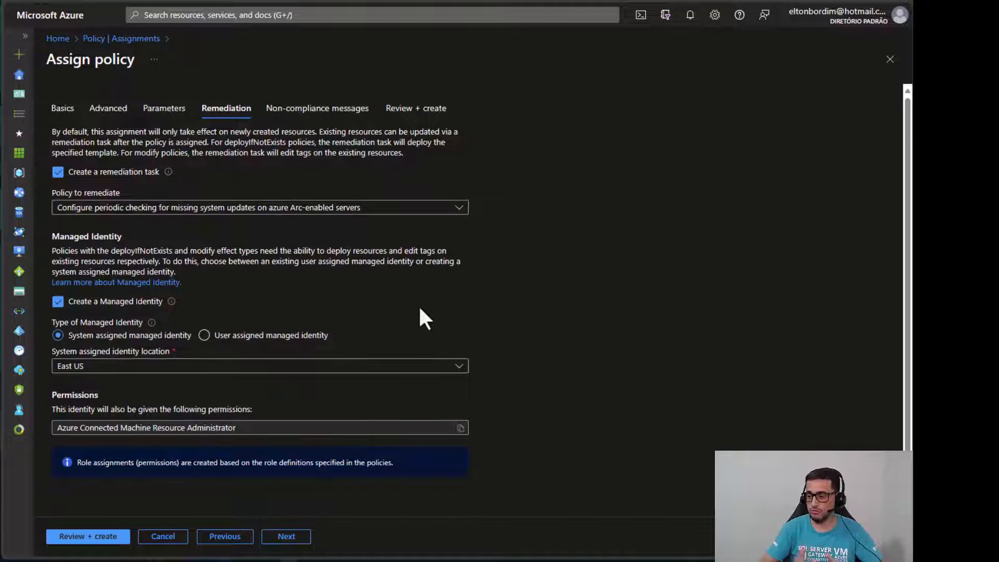
{"action": "left_click", "coordinate": [287, 537]}
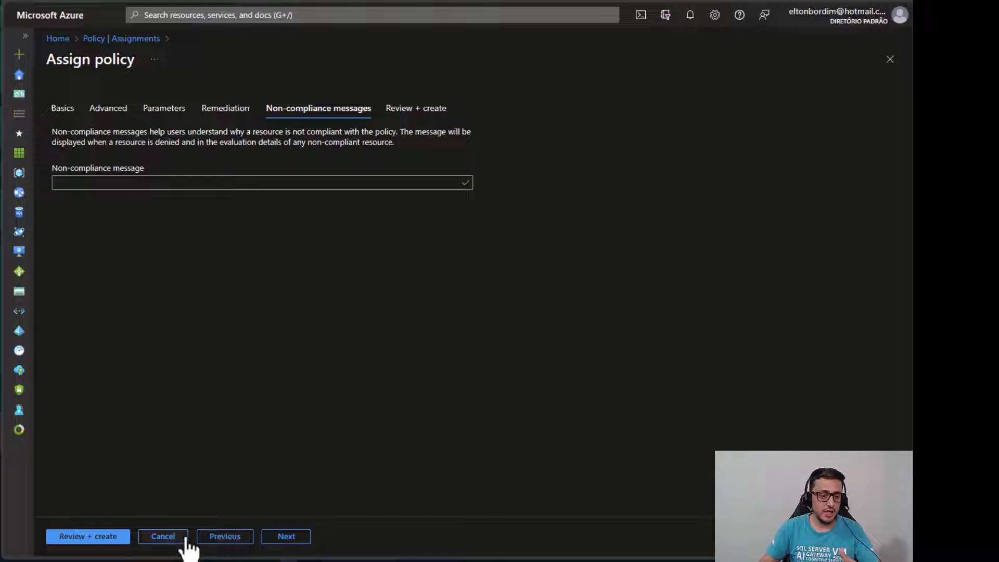
{"action": "left_click", "coordinate": [231, 112]}
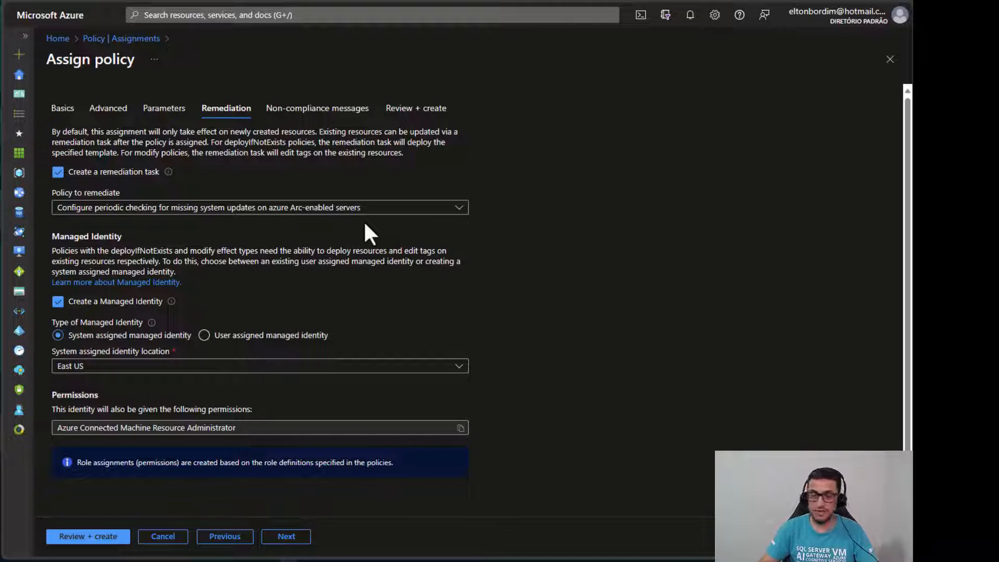
Discard the unsaved policy assignment and open the machines list in Azure Update Manager
{"action": "left_click", "coordinate": [286, 15]}
{"action": "left_click", "coordinate": [229, 209]}
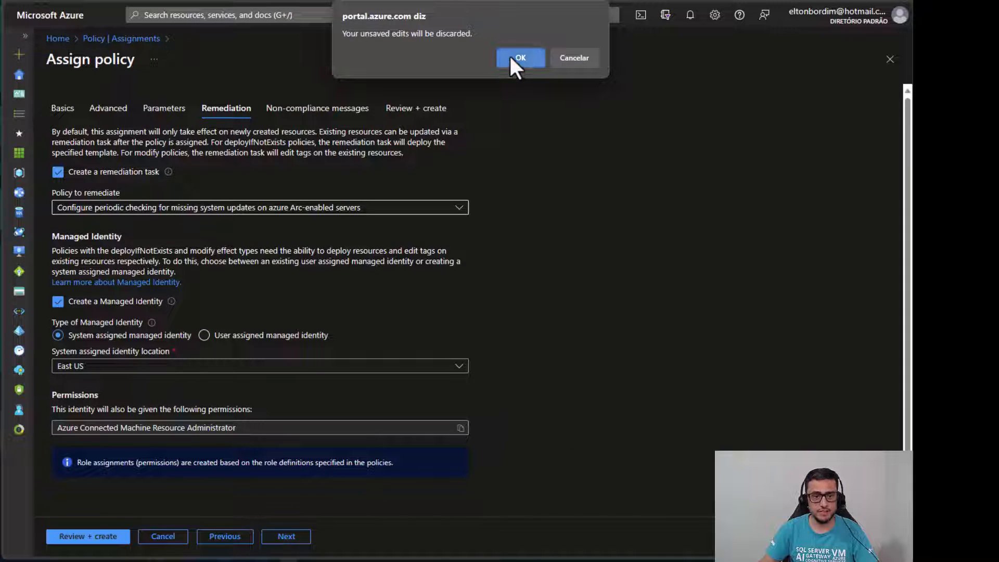
{"action": "left_click", "coordinate": [512, 57]}
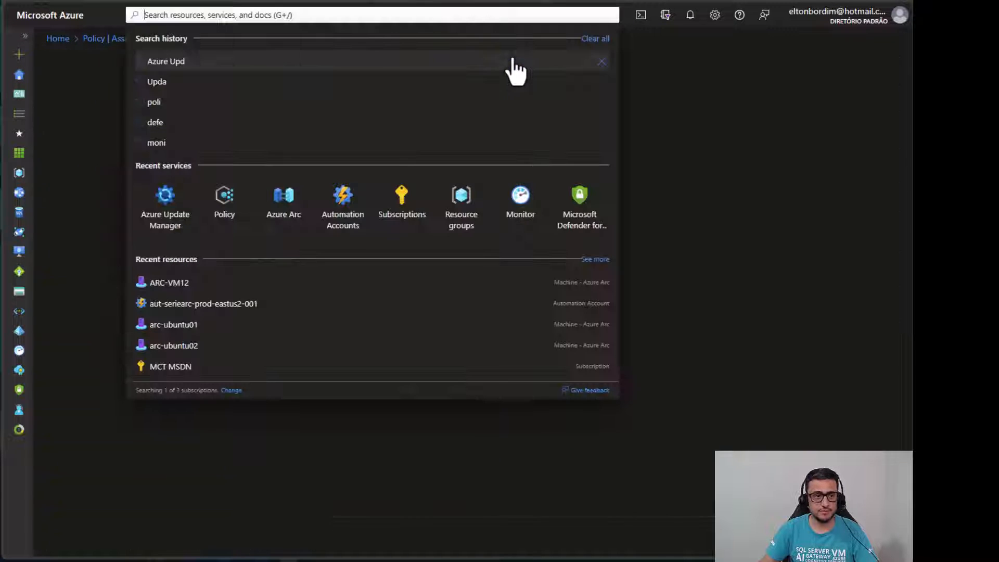
{"action": "left_click", "coordinate": [807, 265]}
{"action": "left_click", "coordinate": [101, 188]}
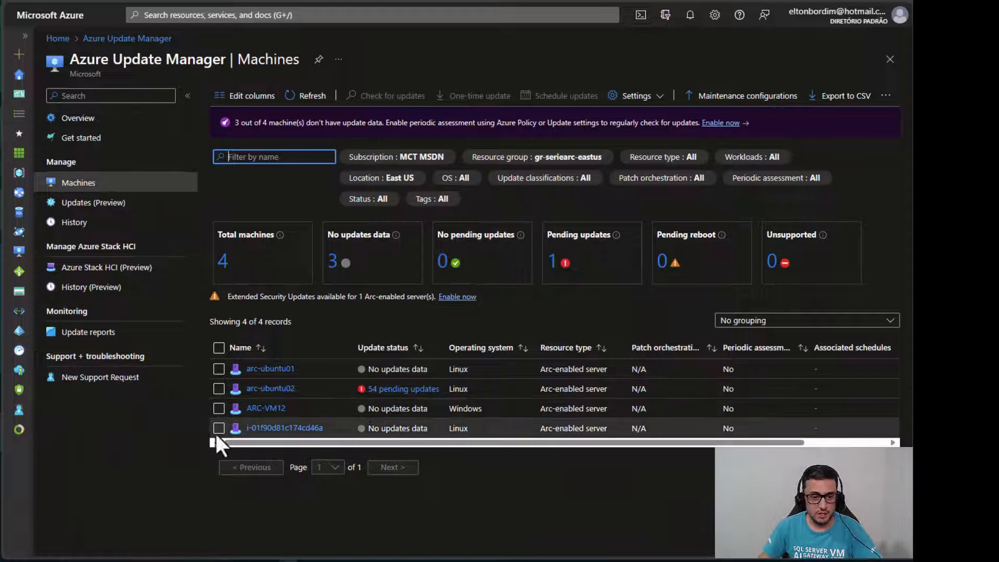
With ARC-VM12 selected, examine the maintenance scope options of a new maintenance configuration, and return to the machines list without creating it
{"action": "left_click", "coordinate": [219, 408]}
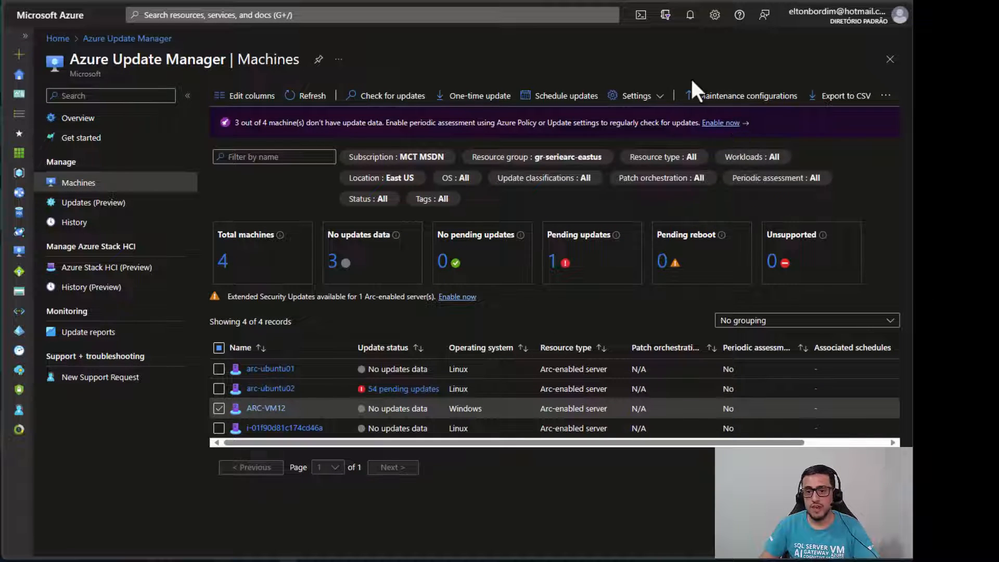
{"action": "left_click", "coordinate": [728, 96]}
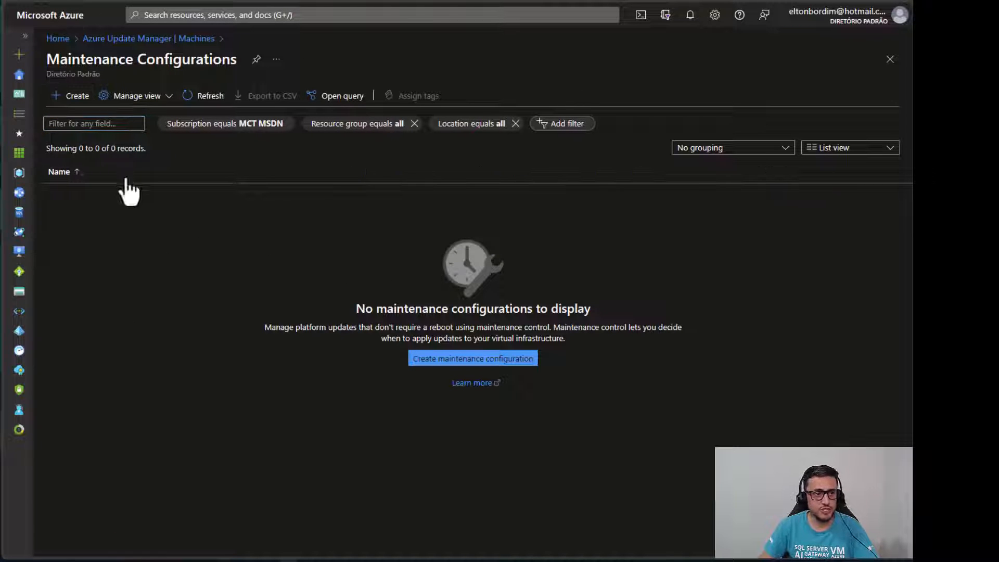
{"action": "left_click", "coordinate": [69, 95]}
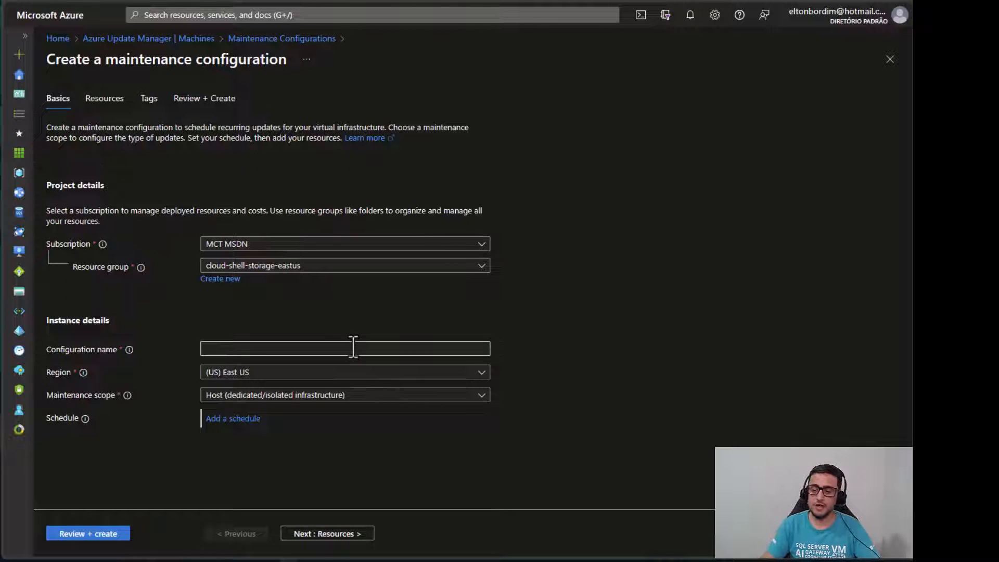
{"action": "left_click", "coordinate": [286, 401]}
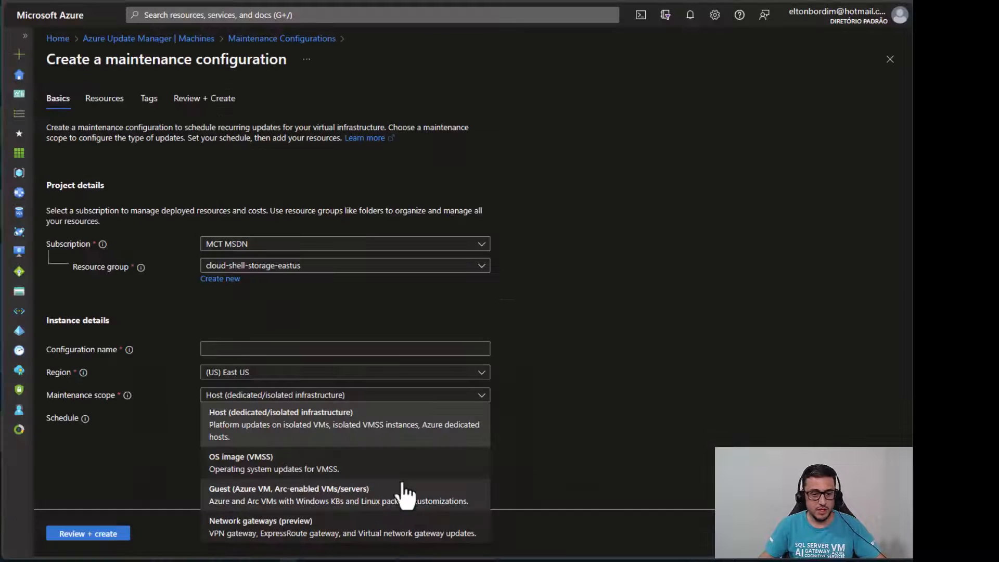
{"action": "left_click", "coordinate": [591, 405]}
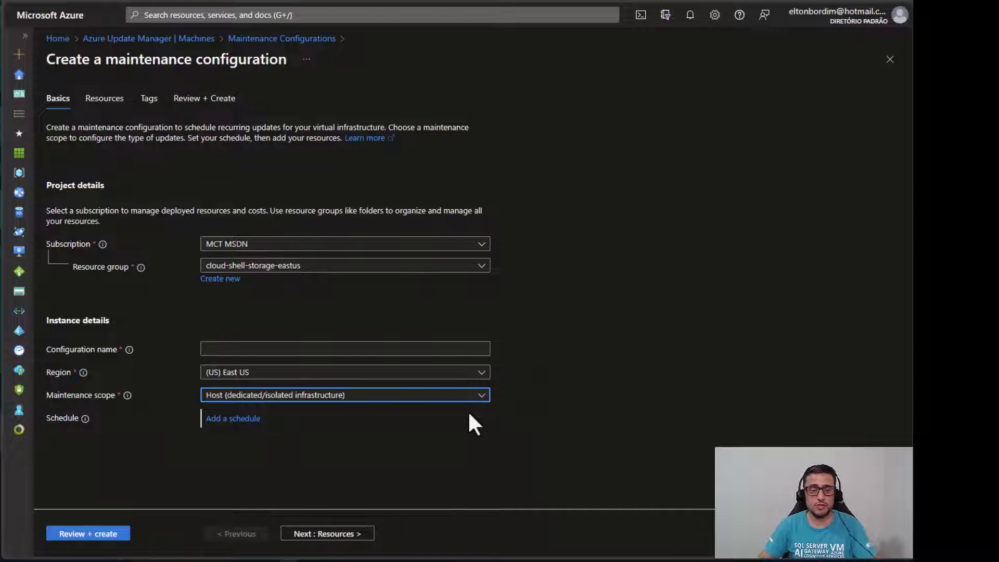
{"action": "left_click", "coordinate": [187, 39]}
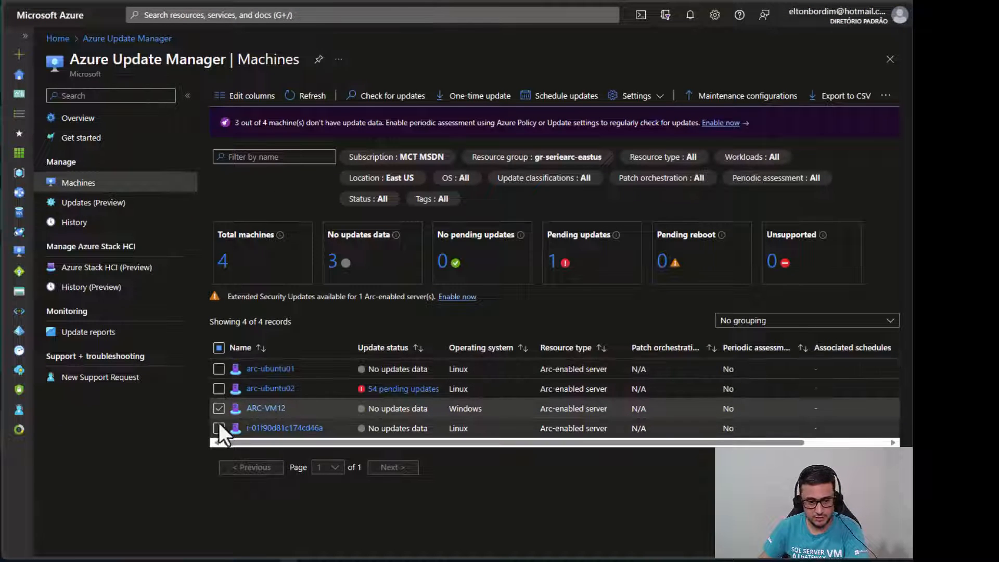
{"action": "left_click", "coordinate": [218, 389]}
{"action": "left_click", "coordinate": [218, 369]}
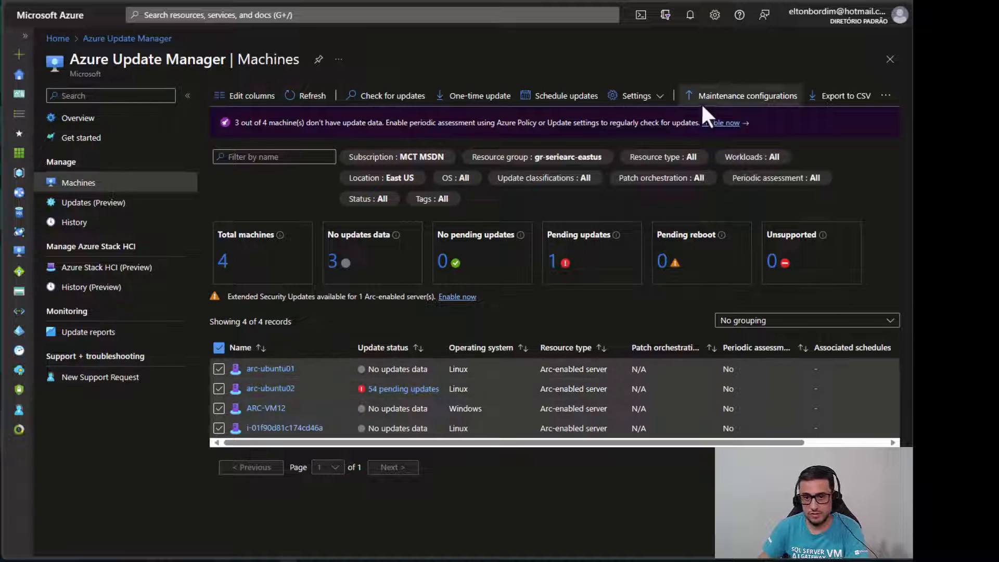
{"action": "left_click", "coordinate": [219, 347]}
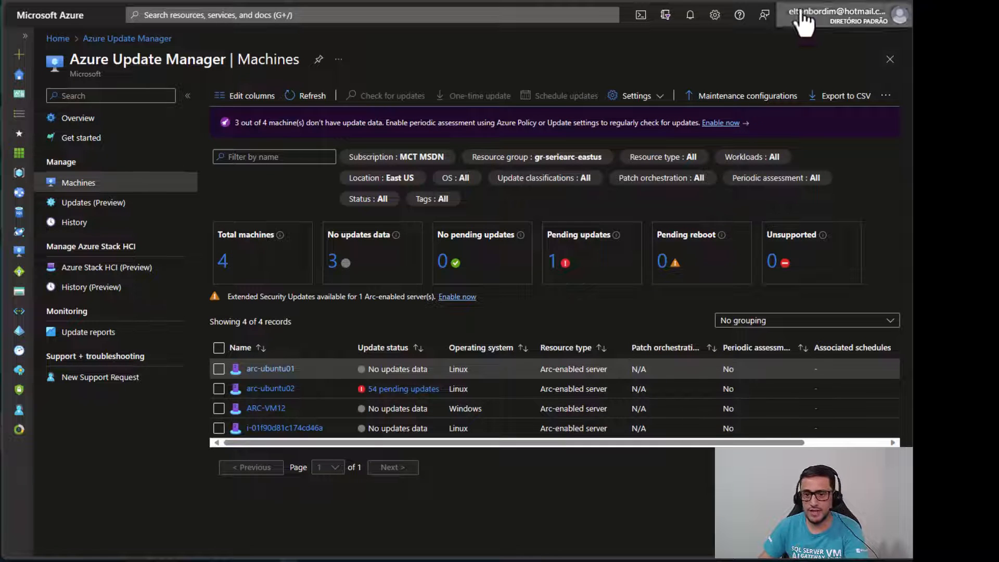
Look at the maintenance configurations and the Update Manager overview, and return to the machines list
{"action": "left_click", "coordinate": [734, 97]}
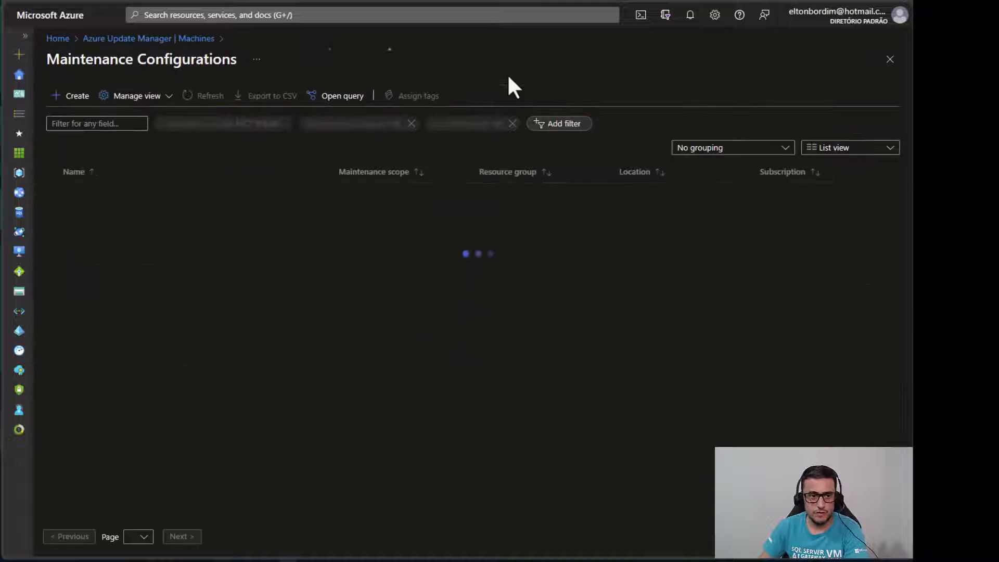
{"action": "left_click", "coordinate": [177, 39]}
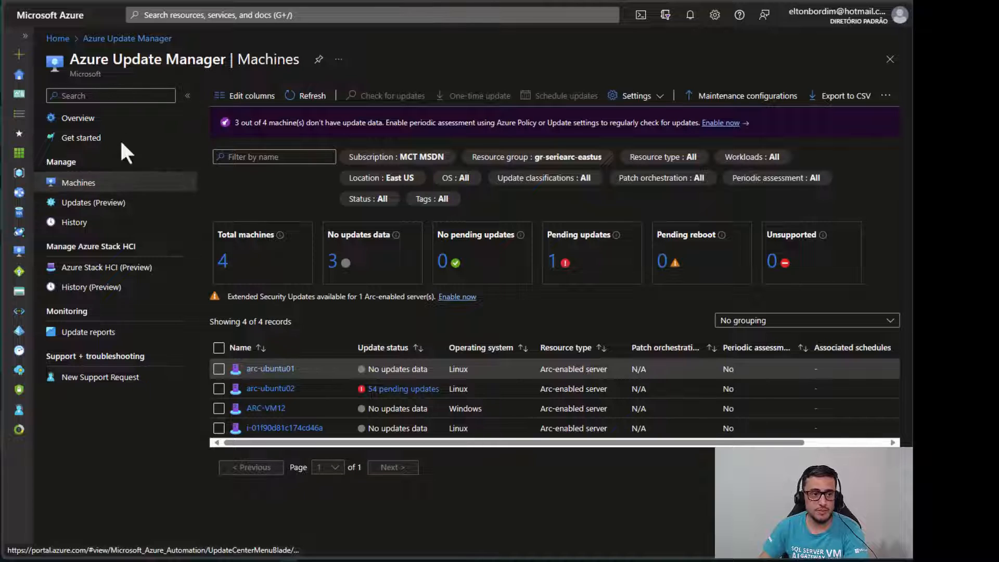
{"action": "left_click", "coordinate": [94, 121]}
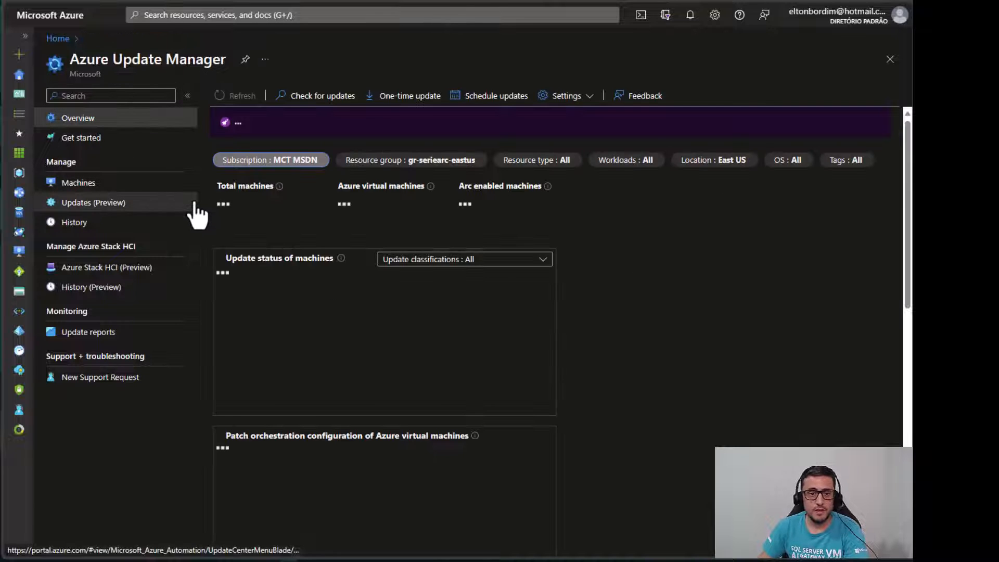
{"action": "left_click", "coordinate": [580, 104]}
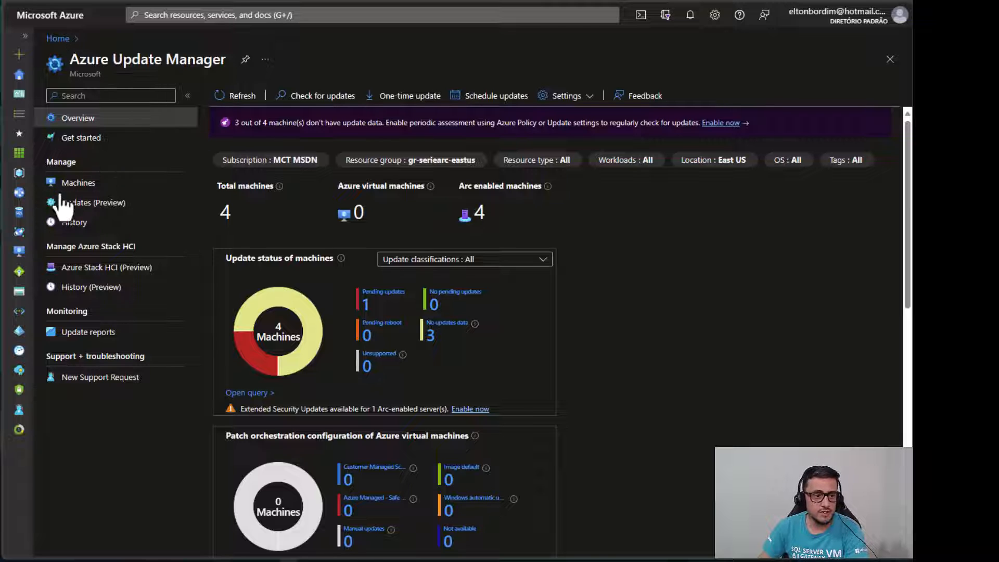
{"action": "left_click", "coordinate": [78, 185]}
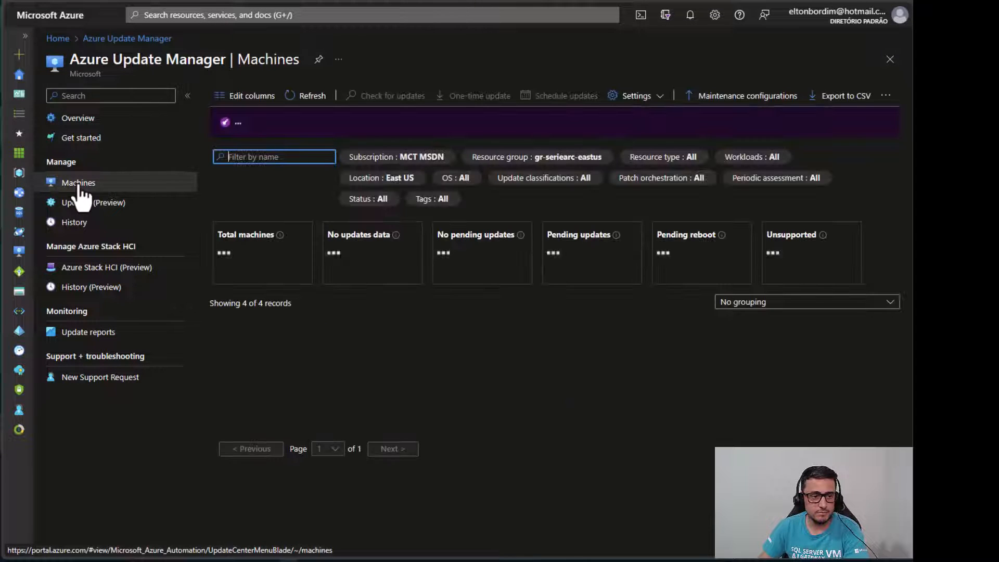
Open the list of maintenance configurations from the machines list
{"action": "left_click", "coordinate": [741, 110]}
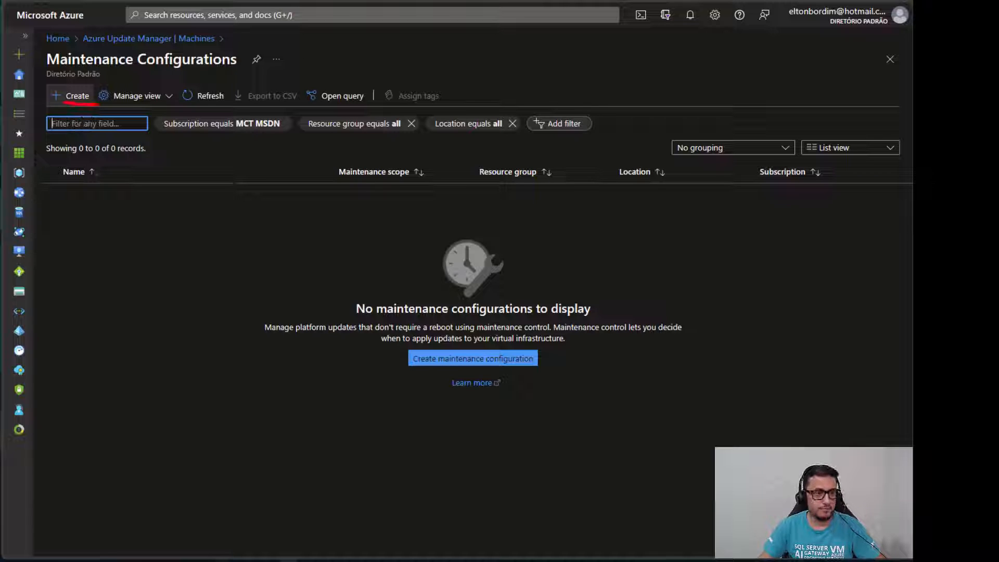
{"action": "key", "text": "Escape"}
{"action": "left_click", "coordinate": [201, 288]}
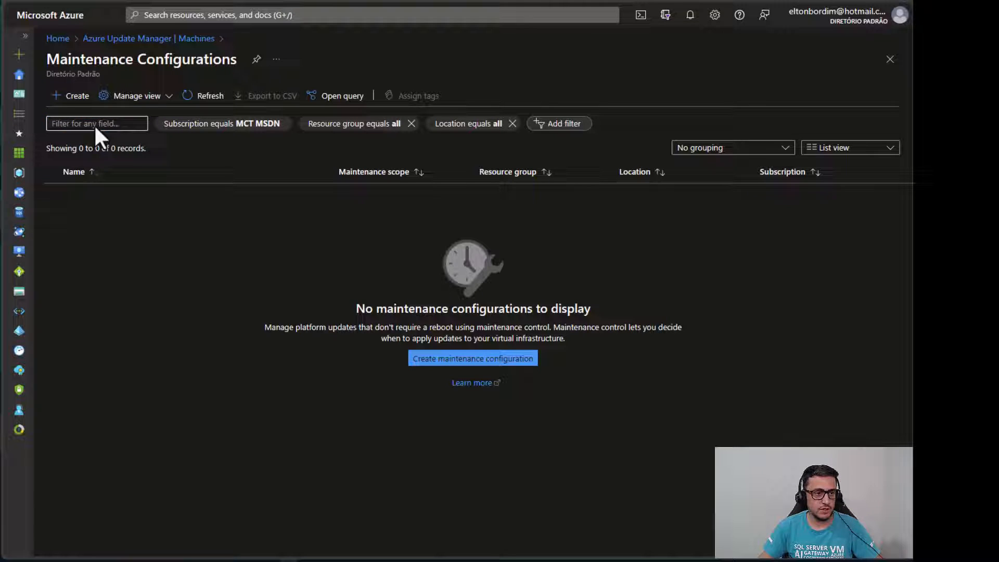
Start a new maintenance configuration and choose GR-SerieArc-EastUS as its resource group
{"action": "left_click", "coordinate": [77, 98]}
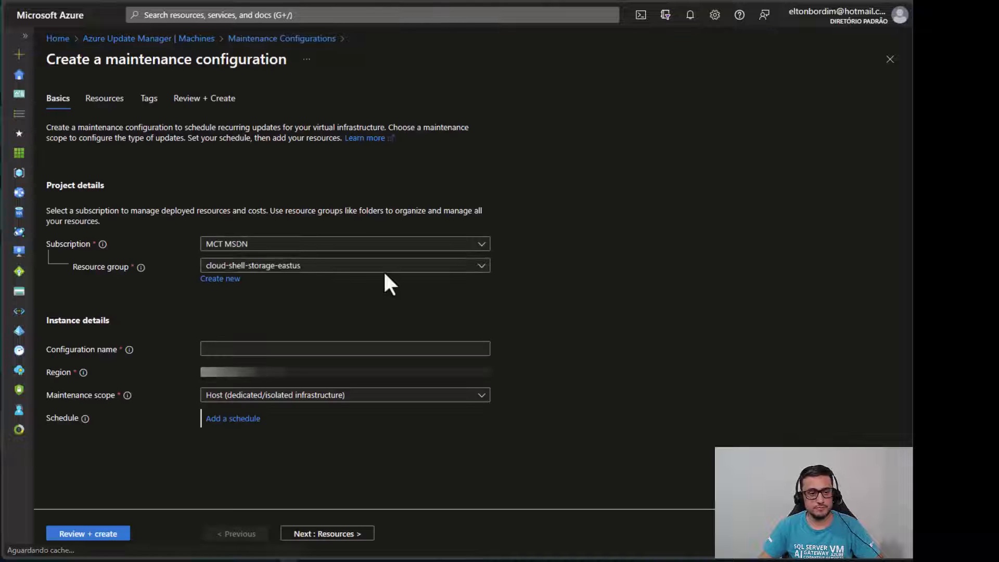
{"action": "left_click", "coordinate": [329, 266]}
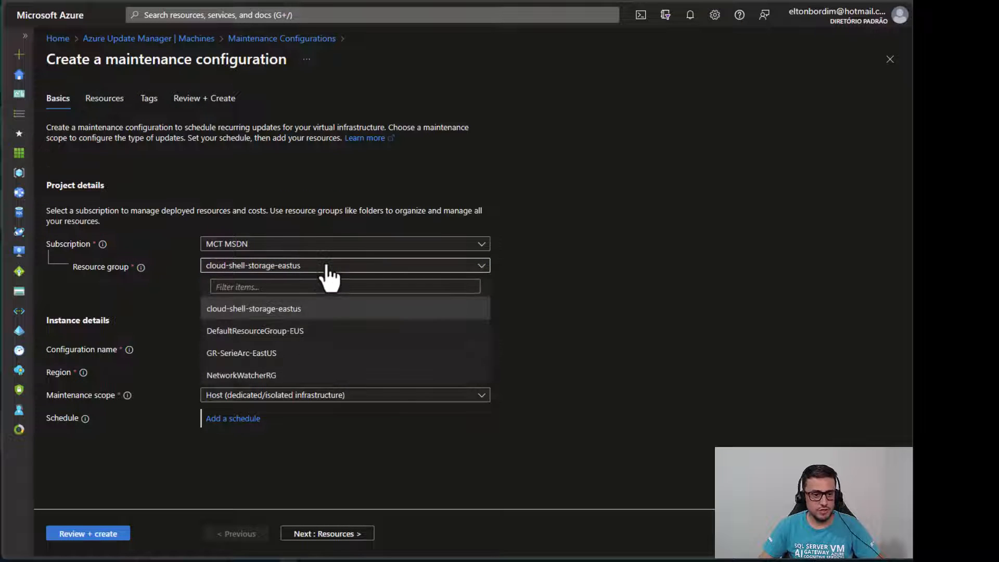
{"action": "left_click", "coordinate": [292, 356]}
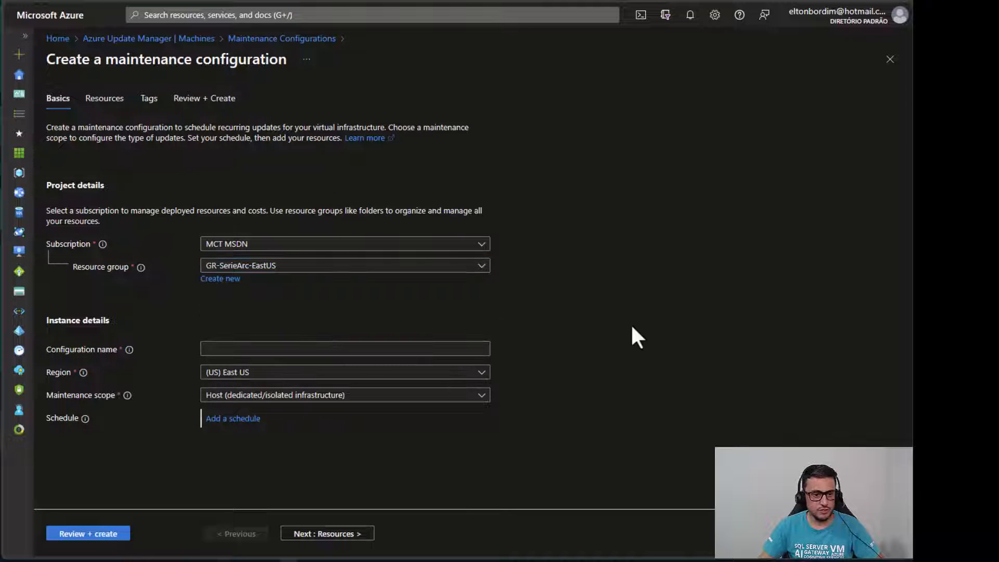
Name the maintenance configuration ManutençãoUpdate
{"action": "left_click", "coordinate": [348, 349]}
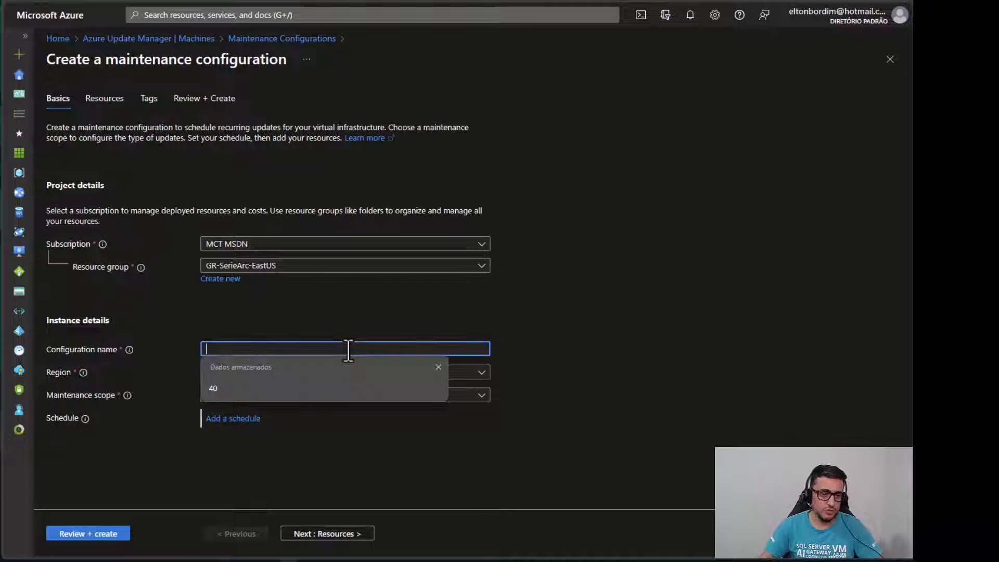
{"action": "type", "text": "UP"}
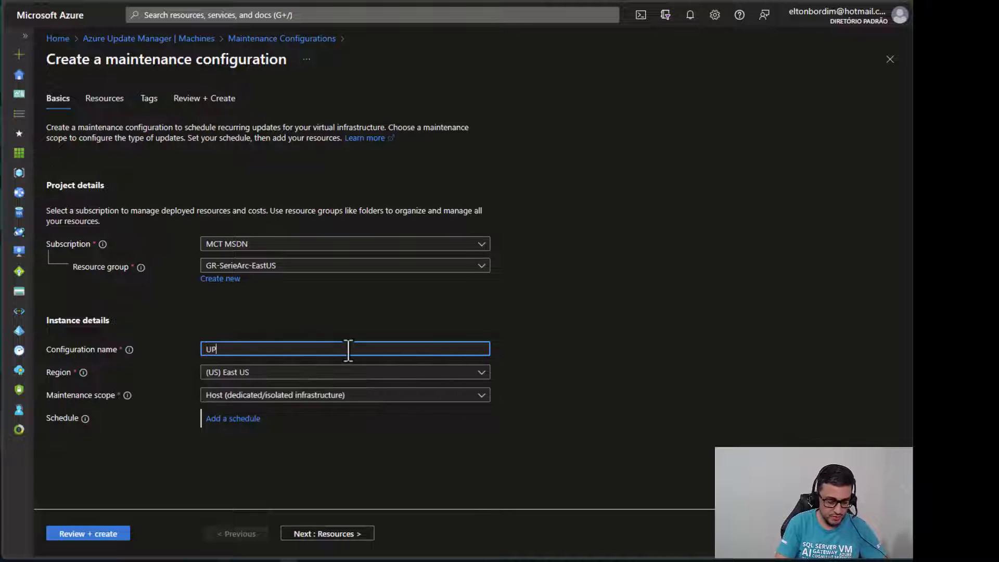
{"action": "key", "text": "BackSpace"}
{"action": "key", "text": "BackSpace"}
{"action": "type", "text": "M"}
{"action": "key", "text": "BackSpace"}
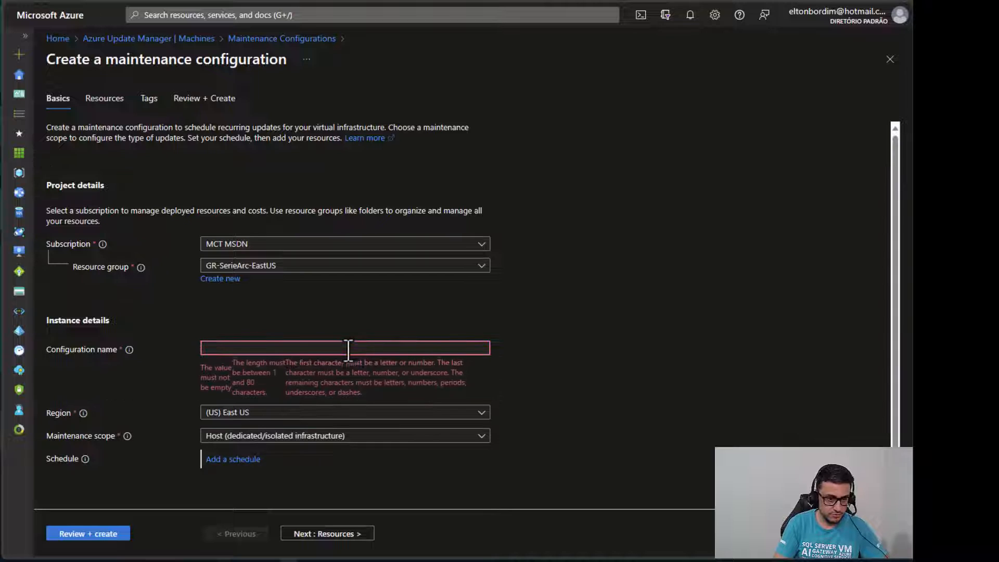
{"action": "type", "text": "ManutençãoU"}
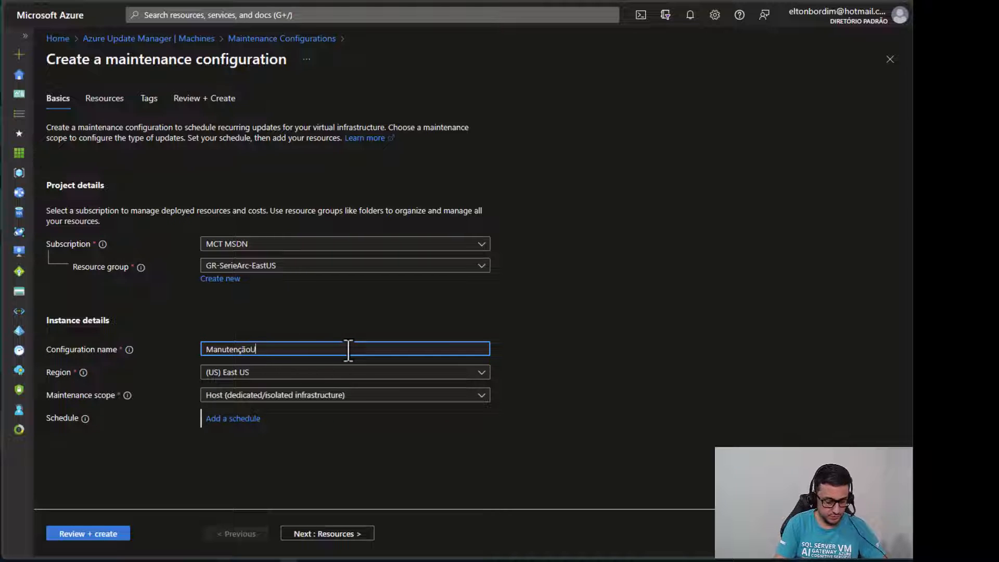
{"action": "type", "text": "pdate"}
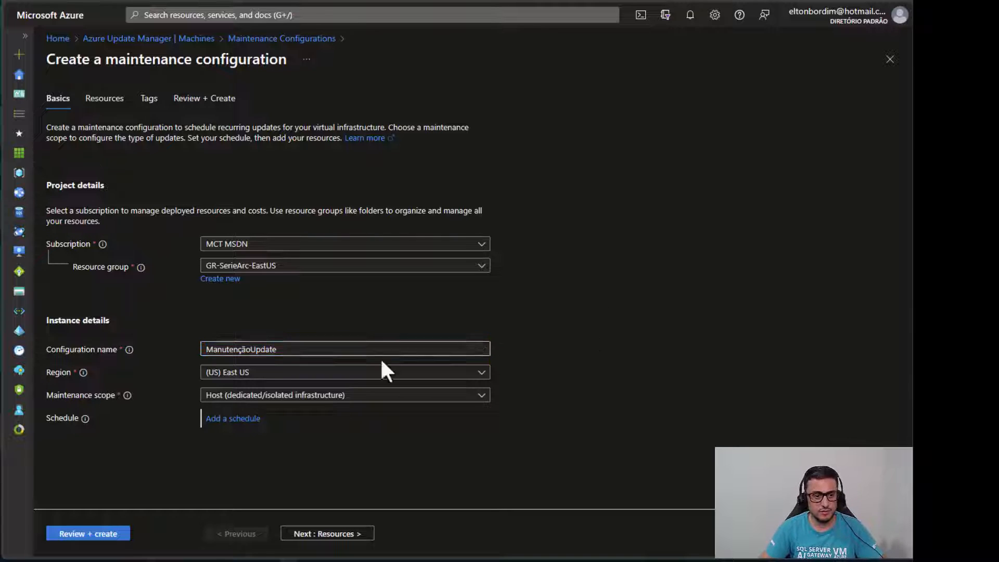
Correct the configuration name to ManutencaoUpdate, without the accented characters
{"action": "left_click_drag", "start_coordinate": [283, 349], "coordinate": [153, 345]}
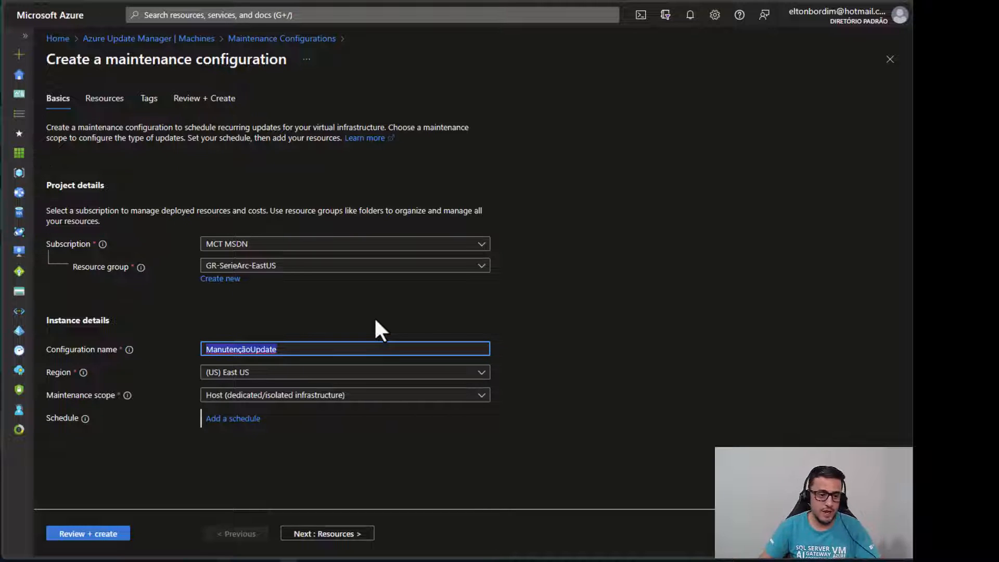
{"action": "left_click", "coordinate": [522, 315]}
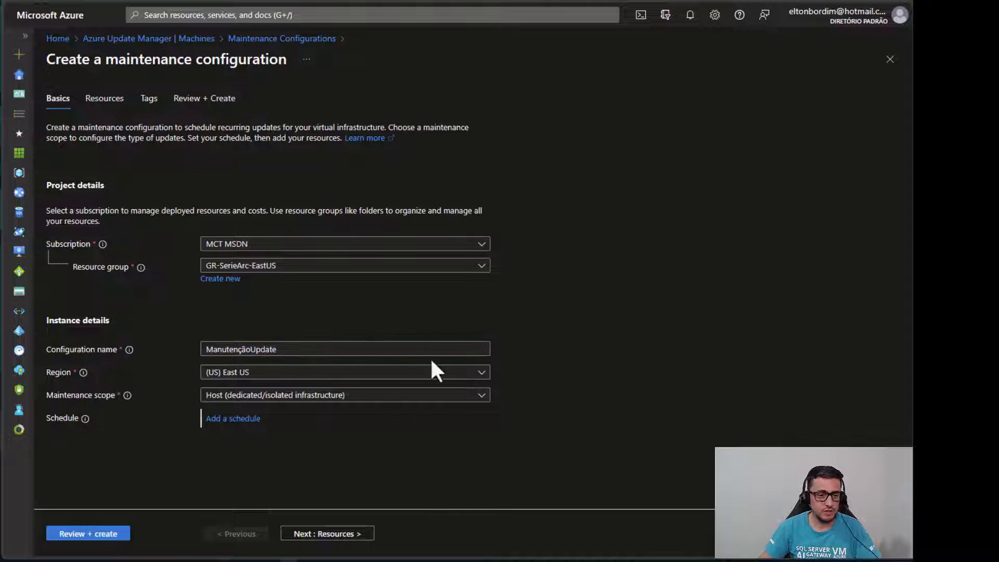
{"action": "left_click", "coordinate": [250, 350]}
{"action": "key", "text": "BackSpace"}
{"action": "key", "text": "BackSpace"}
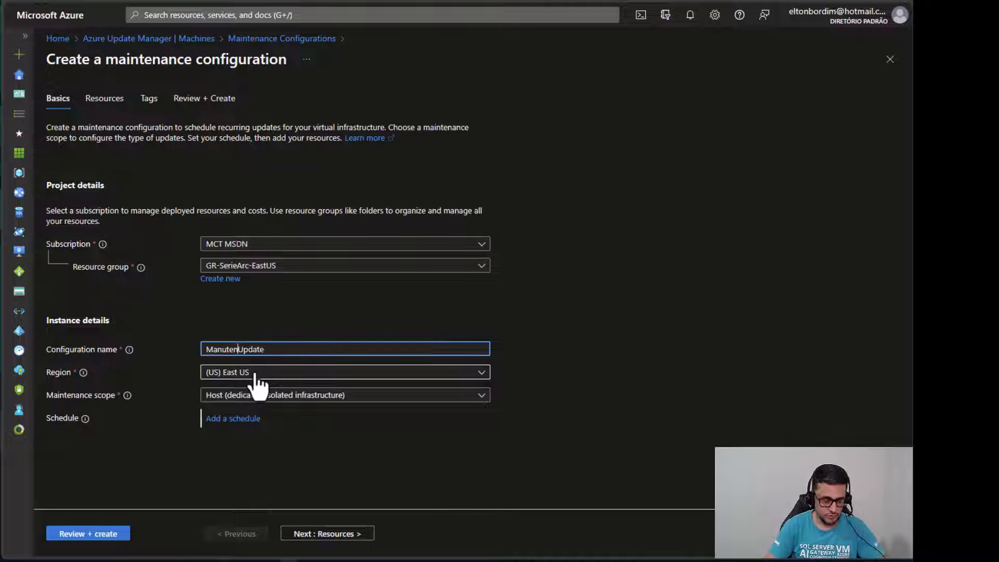
{"action": "type", "text": "cao"}
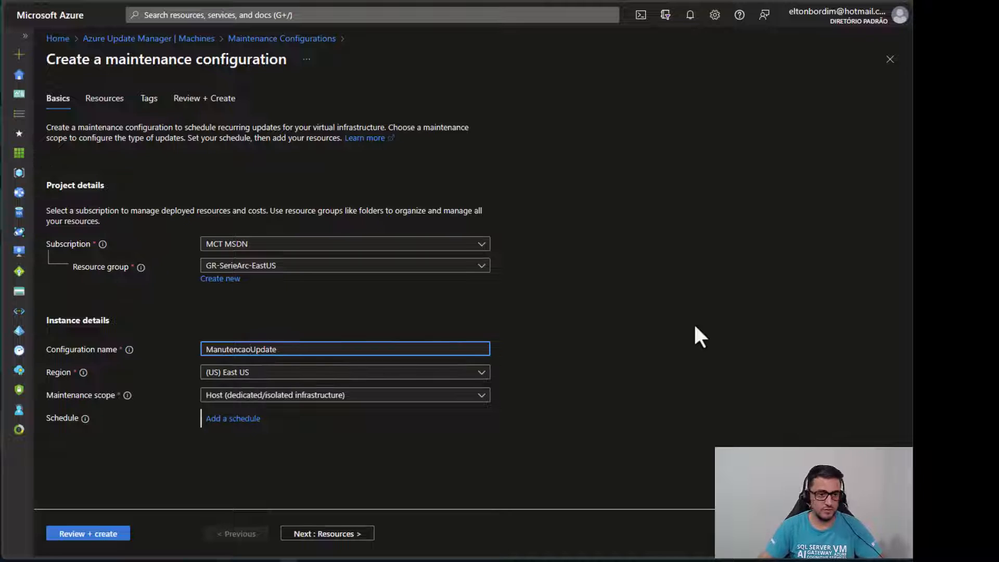
{"action": "left_click", "coordinate": [694, 324]}
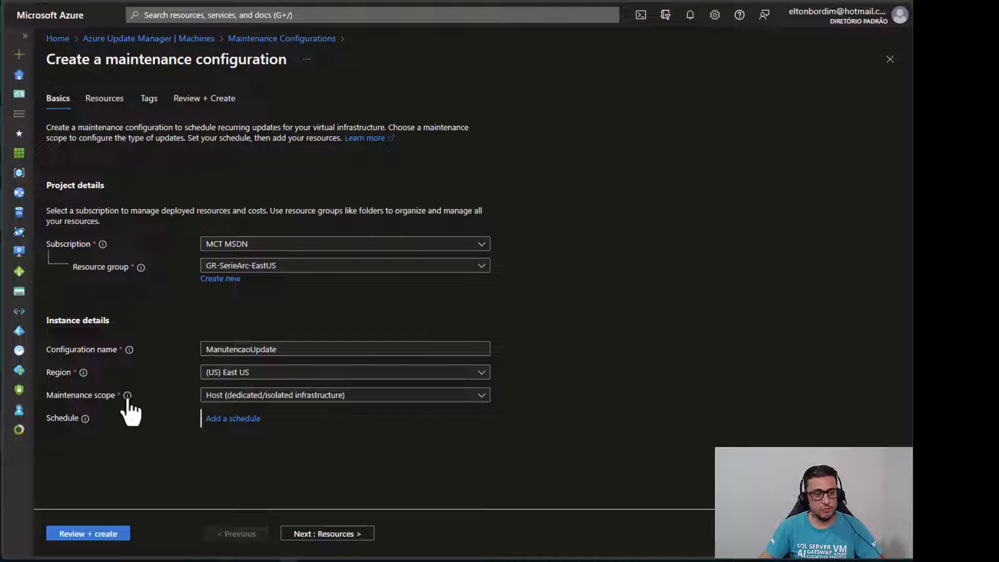
Set the maintenance scope to Guest (Azure VM, Arc-enabled VMs/servers)
{"action": "mouse_move", "coordinate": [128, 399]}
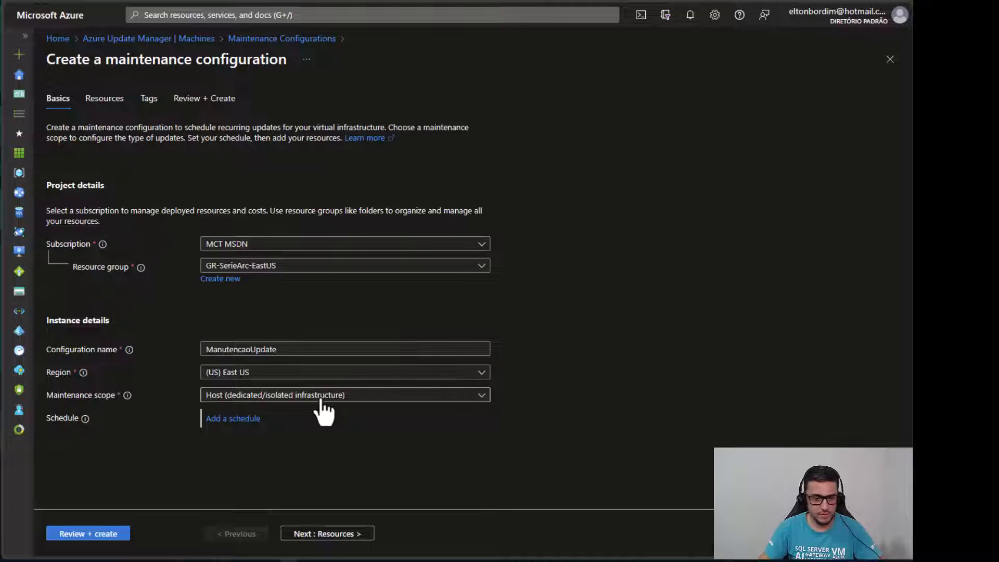
{"action": "left_click", "coordinate": [262, 397]}
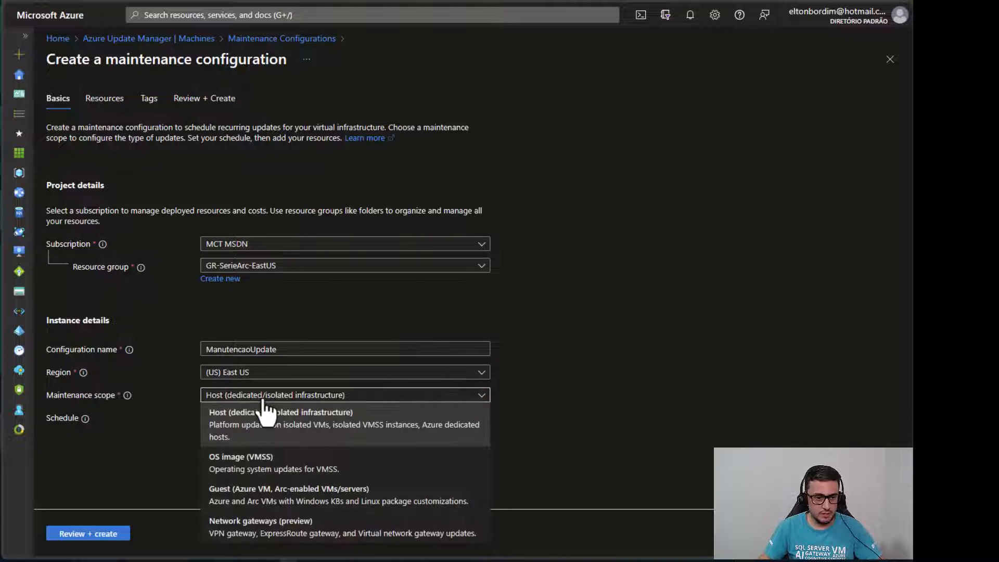
{"action": "left_click", "coordinate": [297, 502]}
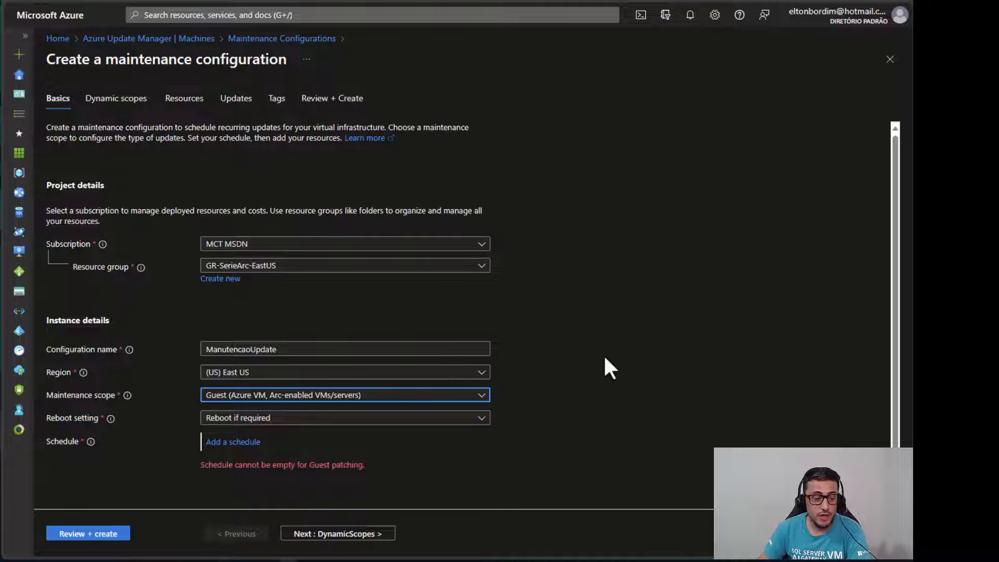
Try the Never reboot and Always reboot options for the reboot setting
{"action": "left_click", "coordinate": [360, 418]}
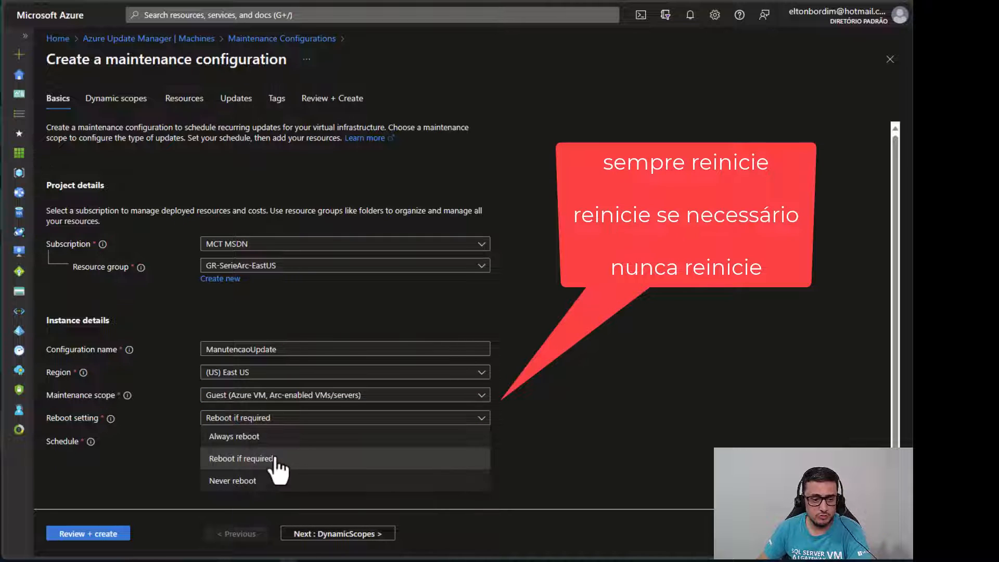
{"action": "left_click", "coordinate": [255, 481]}
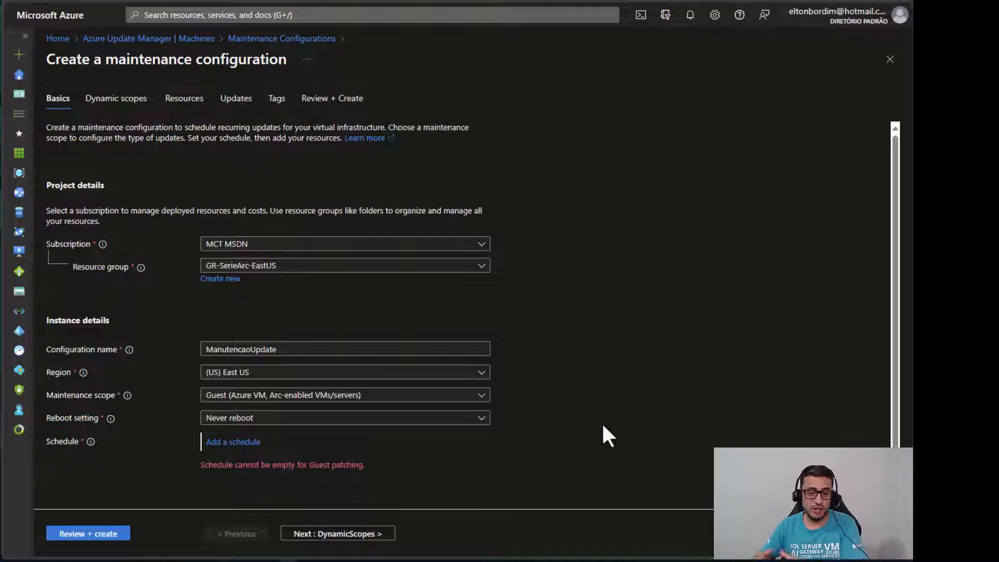
{"action": "left_click", "coordinate": [423, 420]}
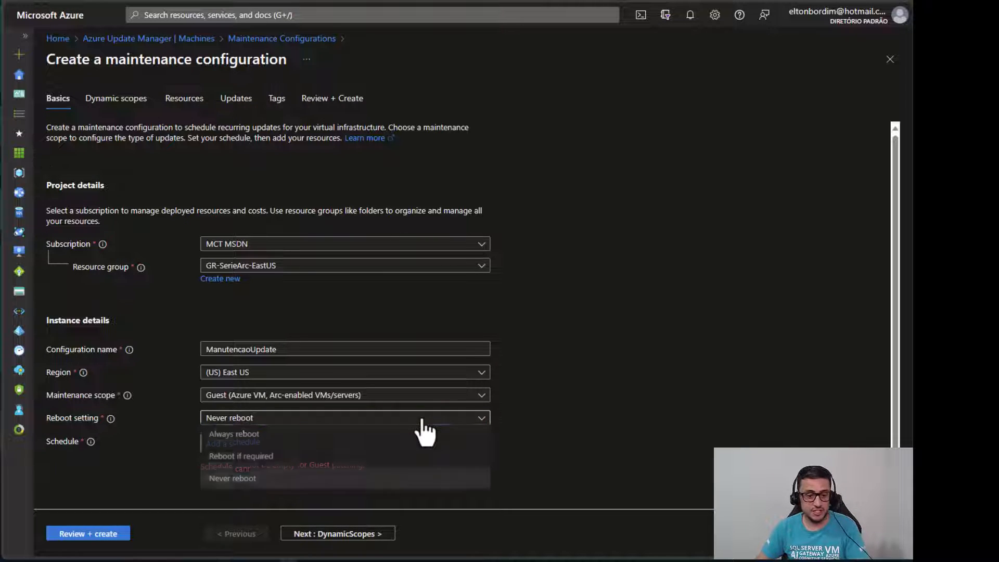
{"action": "left_click", "coordinate": [309, 437]}
{"action": "left_click", "coordinate": [375, 421]}
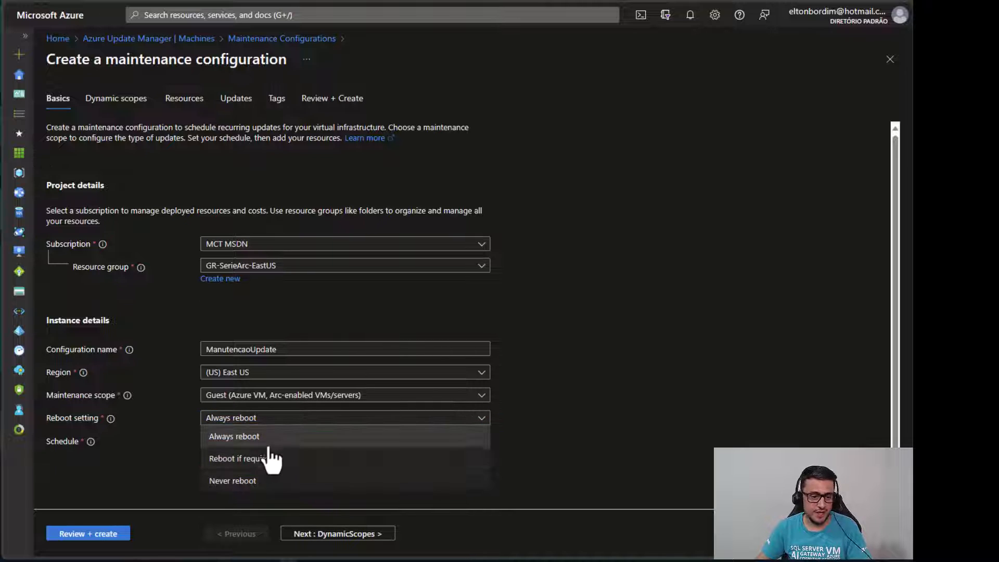
{"action": "left_click", "coordinate": [259, 482]}
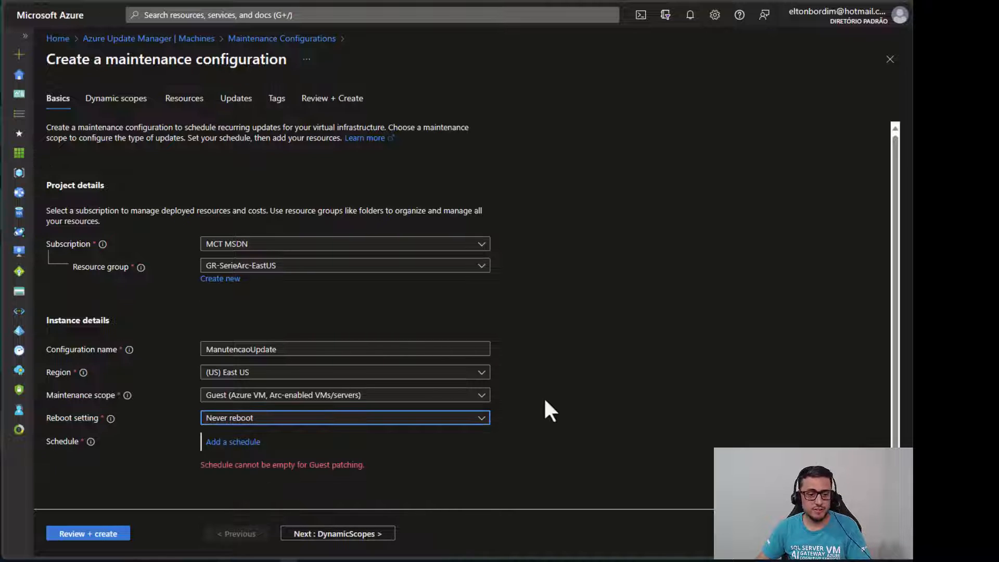
Set the reboot setting to Always reboot, and begin a schedule with 18/11/2023 as its start date
{"action": "left_click", "coordinate": [315, 419]}
{"action": "left_click", "coordinate": [292, 438]}
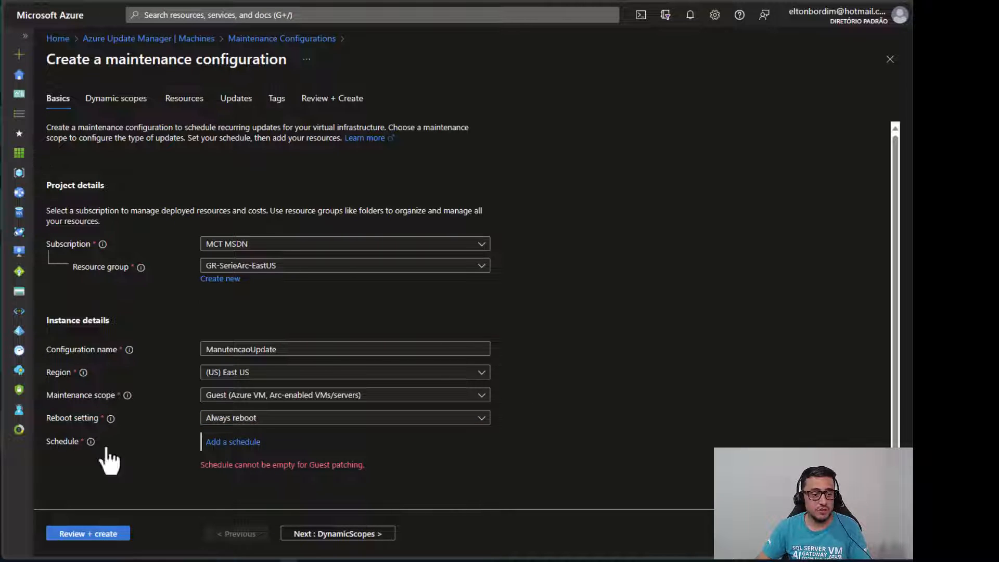
{"action": "left_click", "coordinate": [237, 442]}
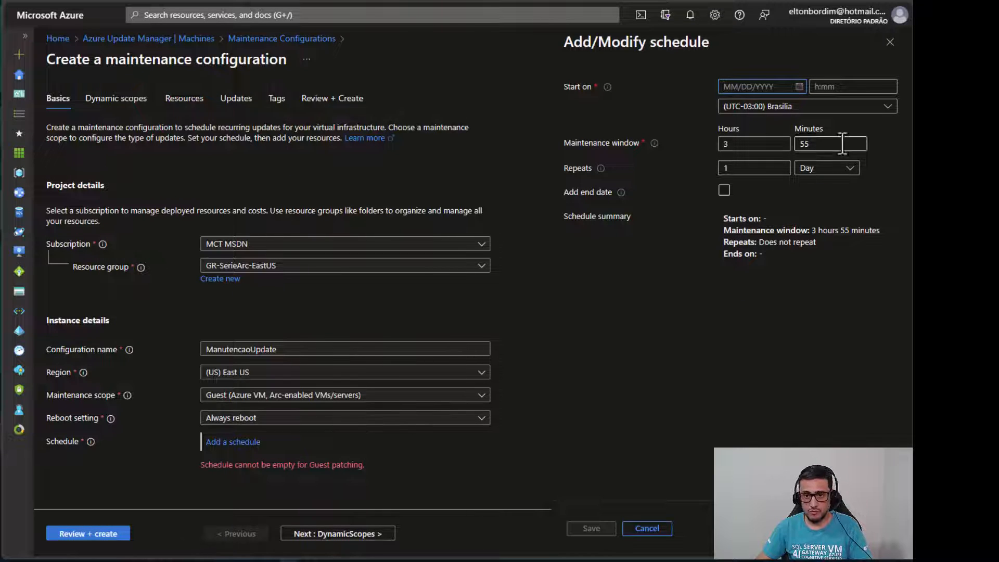
{"action": "left_click", "coordinate": [799, 87]}
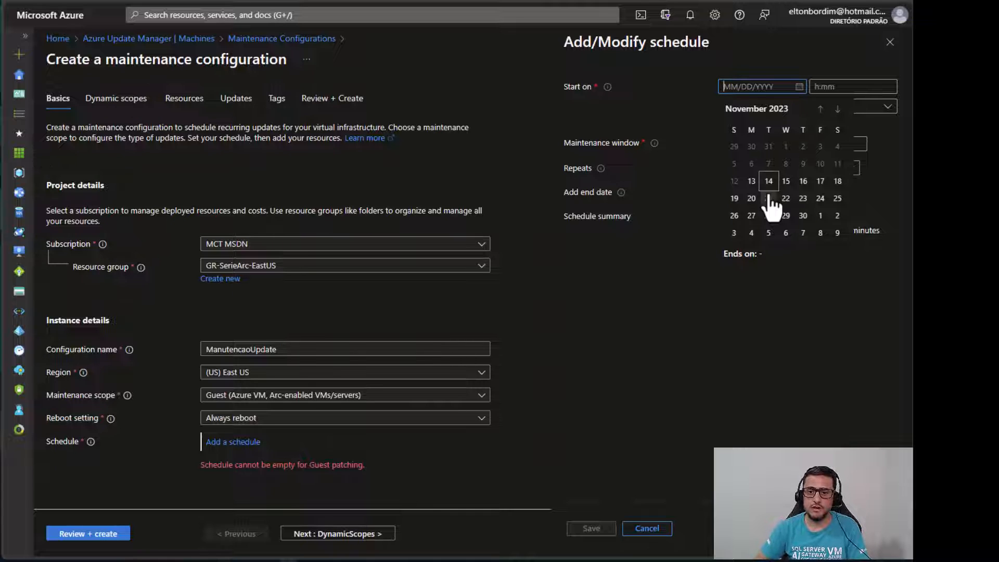
{"action": "left_click", "coordinate": [838, 181]}
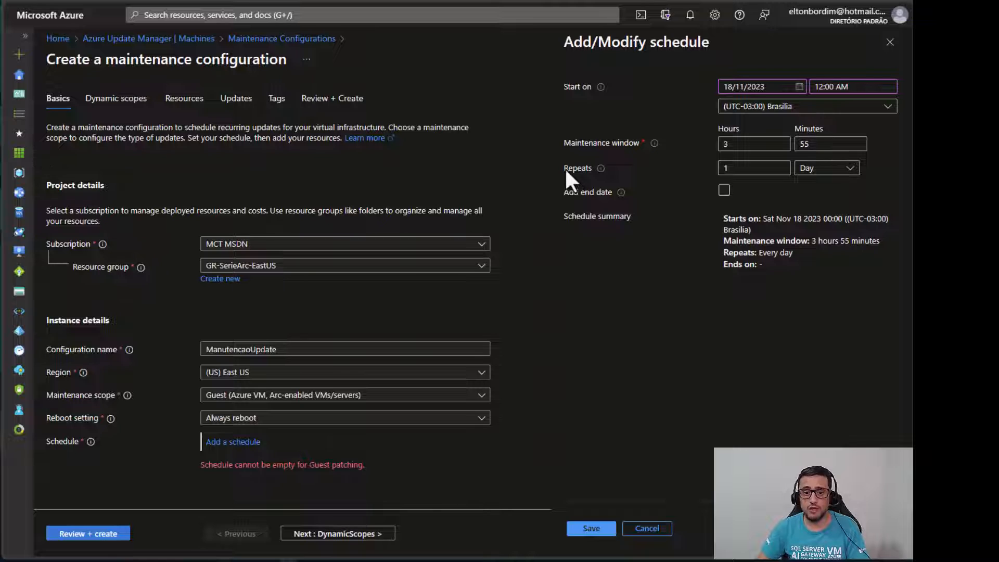
Try Day and Hour as the repeat unit of the schedule
{"action": "left_click", "coordinate": [849, 172]}
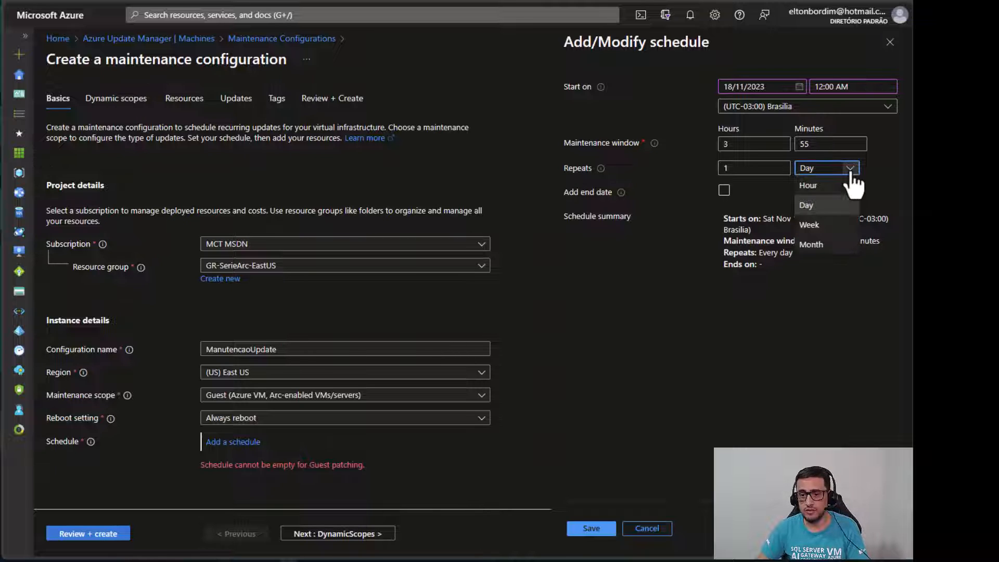
{"action": "left_click", "coordinate": [822, 209]}
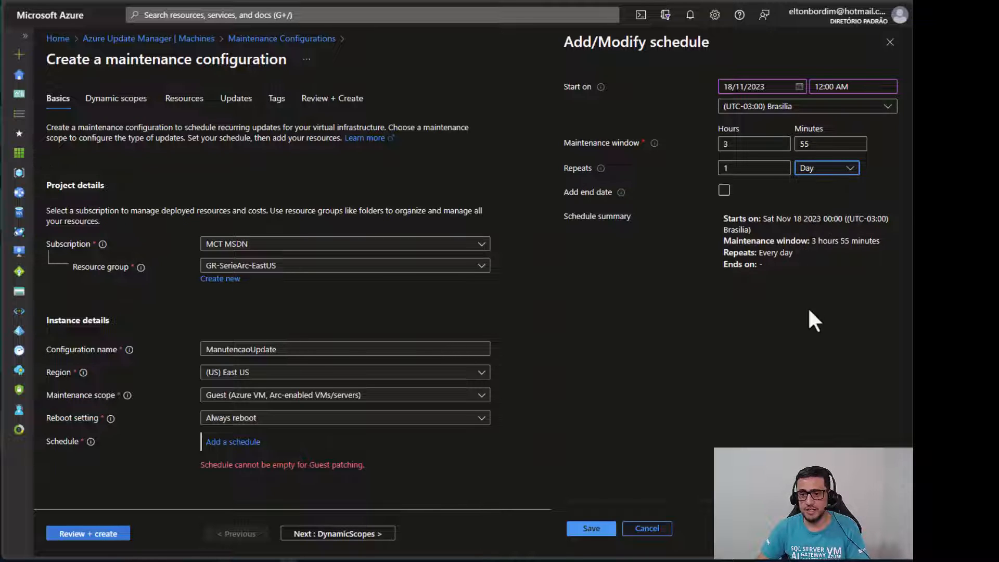
{"action": "left_click", "coordinate": [824, 169]}
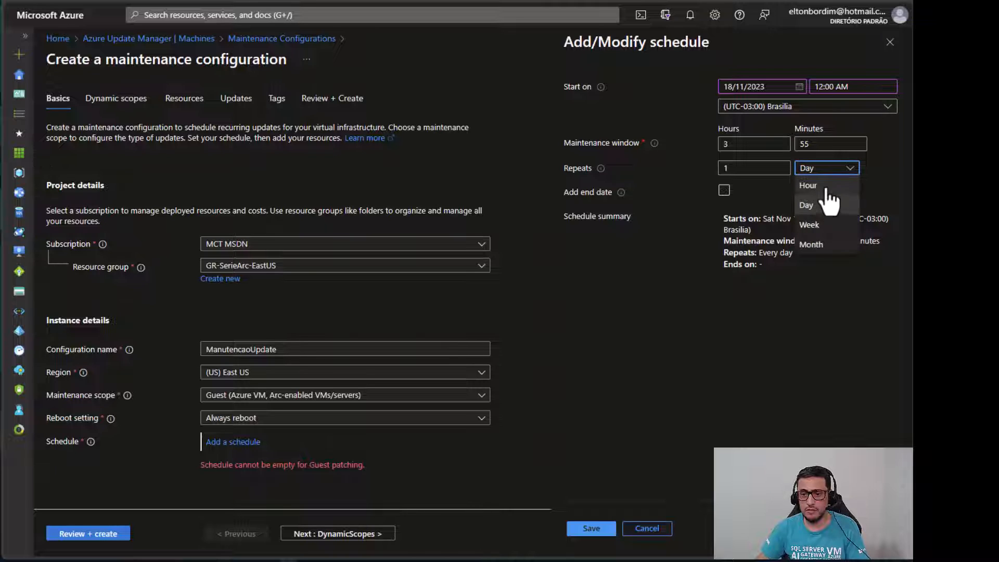
{"action": "left_click", "coordinate": [829, 185]}
Make the schedule repeat by week, on Saturday only instead of Monday
{"action": "left_click", "coordinate": [827, 171]}
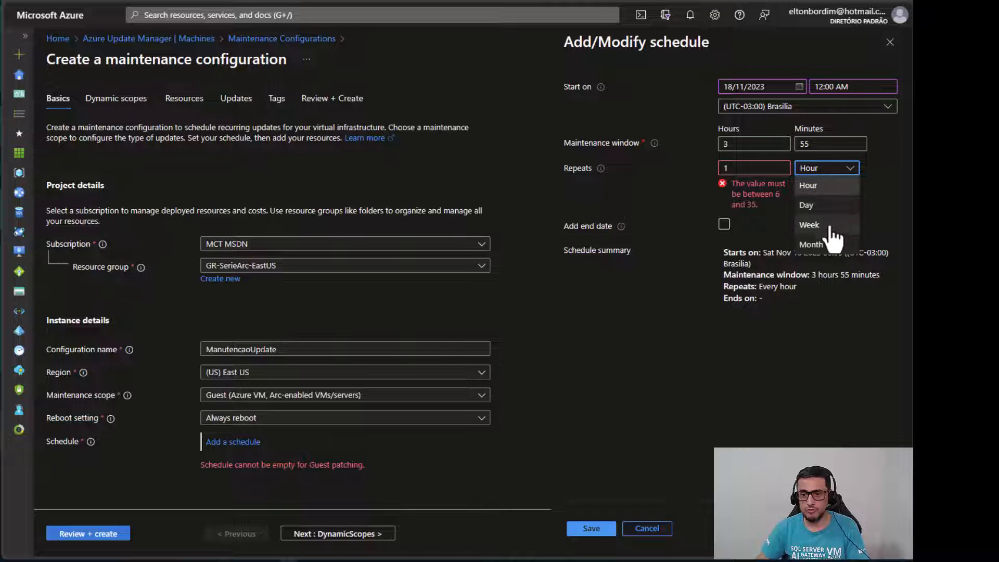
{"action": "left_click", "coordinate": [829, 223]}
{"action": "left_click", "coordinate": [815, 193]}
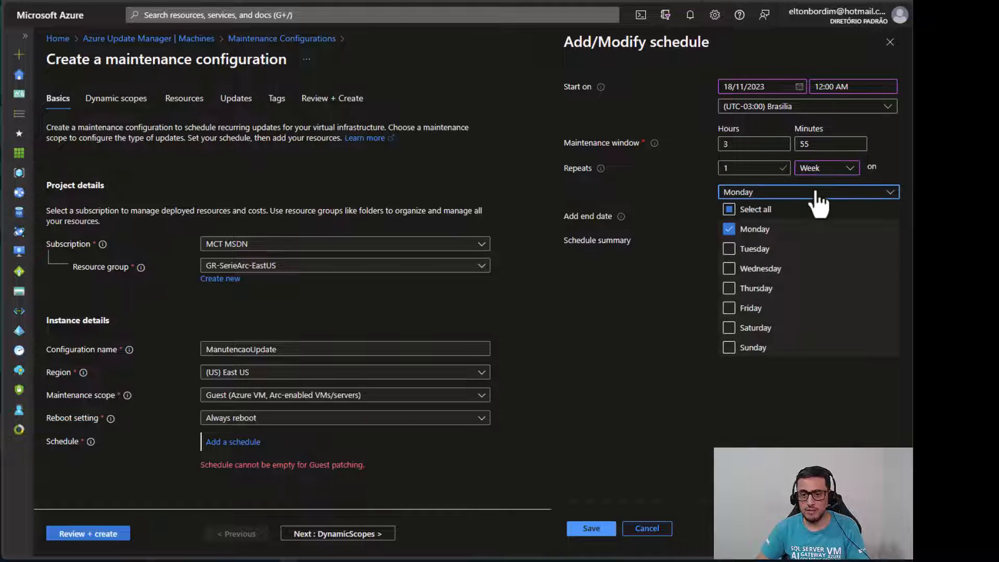
{"action": "left_click", "coordinate": [729, 230]}
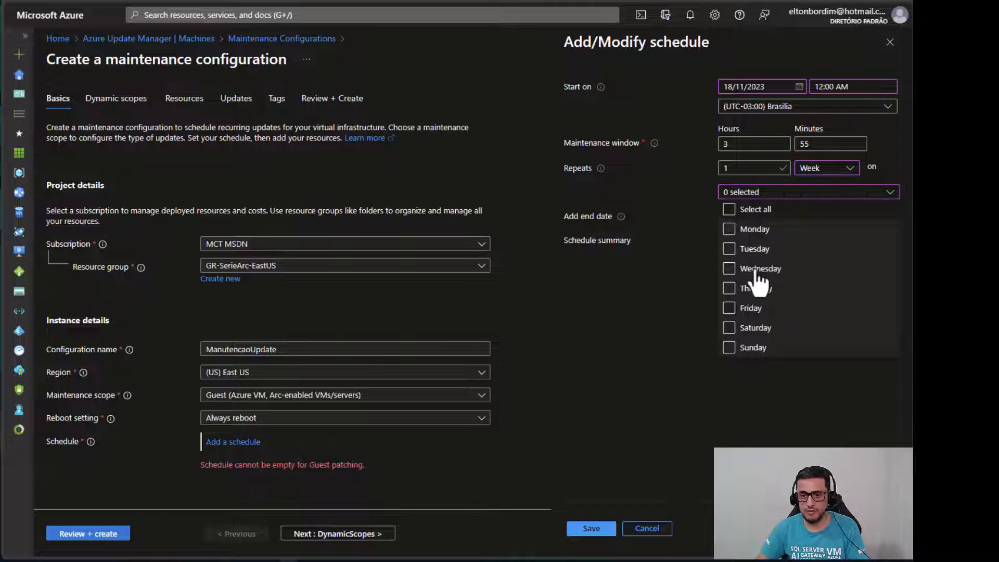
{"action": "left_click", "coordinate": [764, 328]}
{"action": "left_click", "coordinate": [691, 405]}
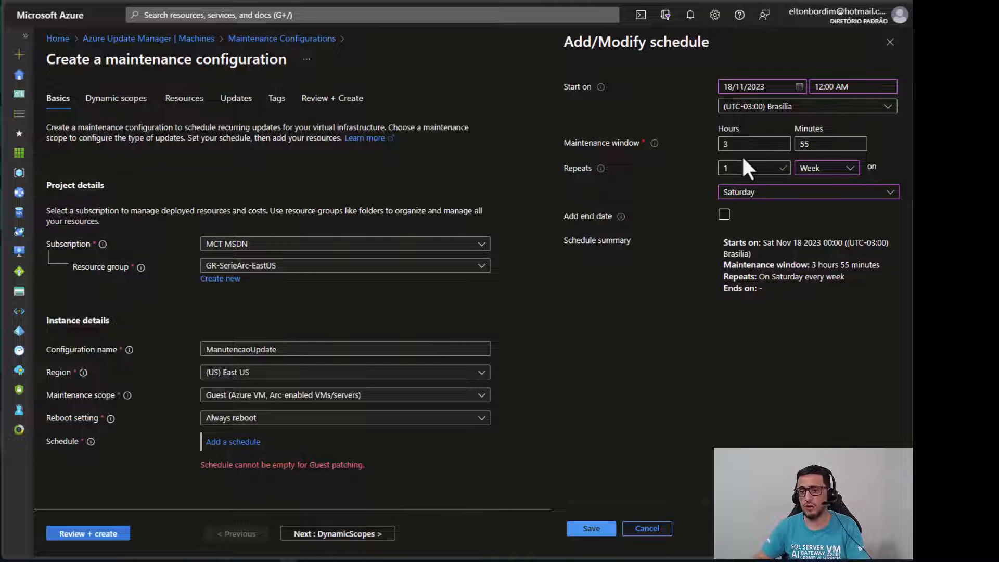
Set the schedule's start time to 1:00 AM and save the schedule to the maintenance configuration
{"action": "left_click", "coordinate": [818, 87]}
{"action": "double_click", "coordinate": [818, 86]}
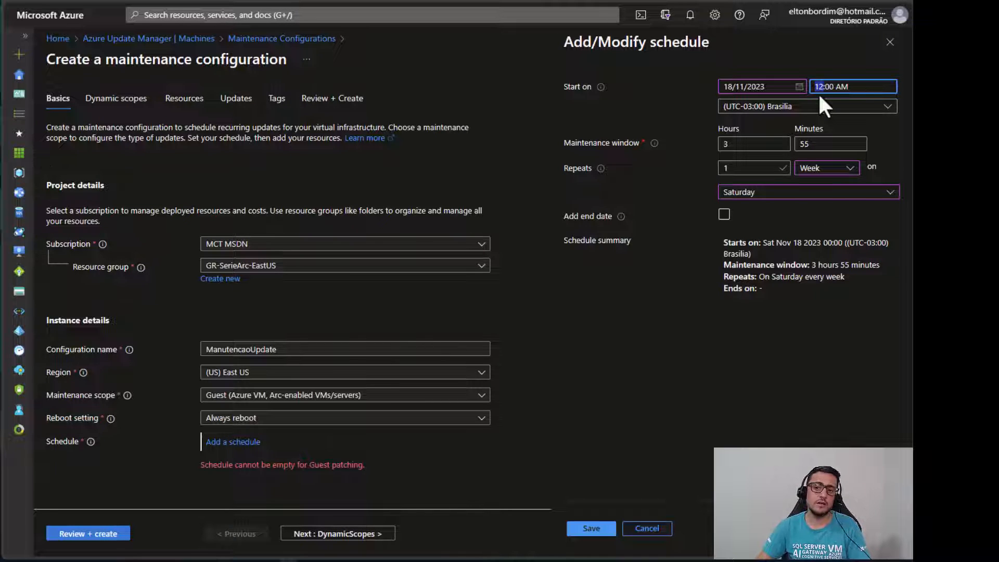
{"action": "left_click", "coordinate": [820, 87]}
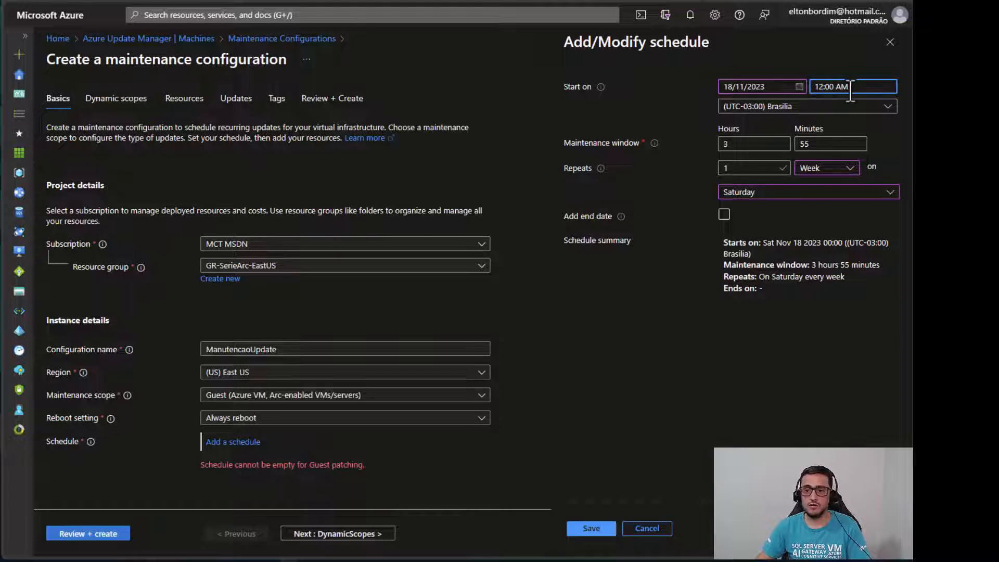
{"action": "left_click_drag", "start_coordinate": [850, 88], "coordinate": [815, 89]}
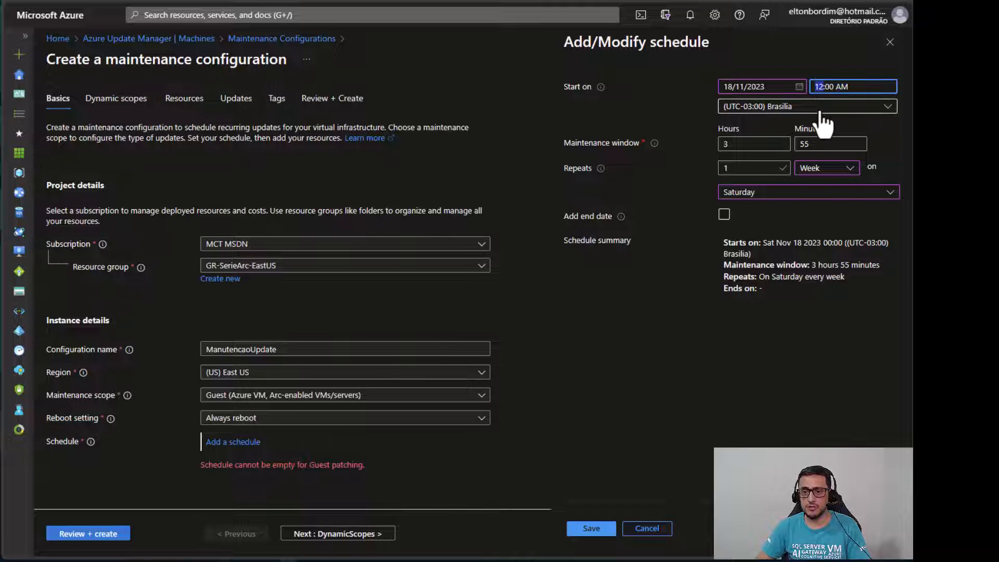
{"action": "left_click", "coordinate": [822, 88]}
{"action": "key", "text": "BackSpace"}
{"action": "key", "text": "BackSpace"}
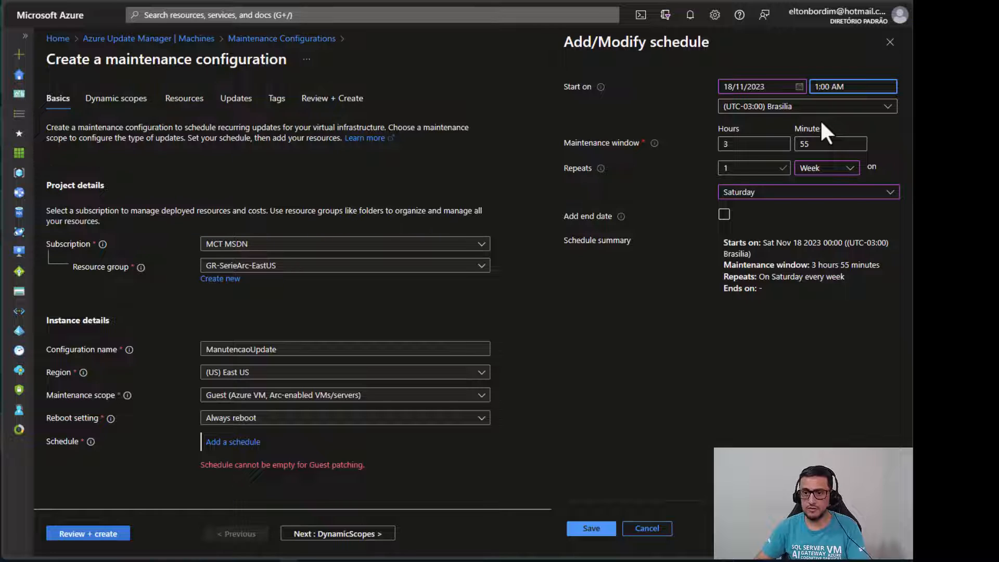
{"action": "type", "text": "01"}
{"action": "left_click", "coordinate": [663, 90]}
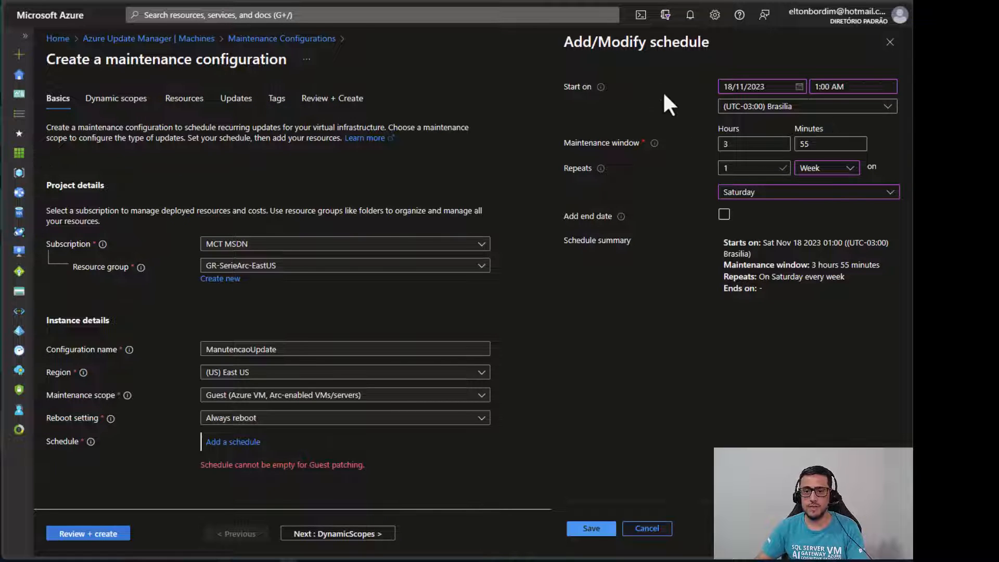
{"action": "left_click", "coordinate": [596, 530]}
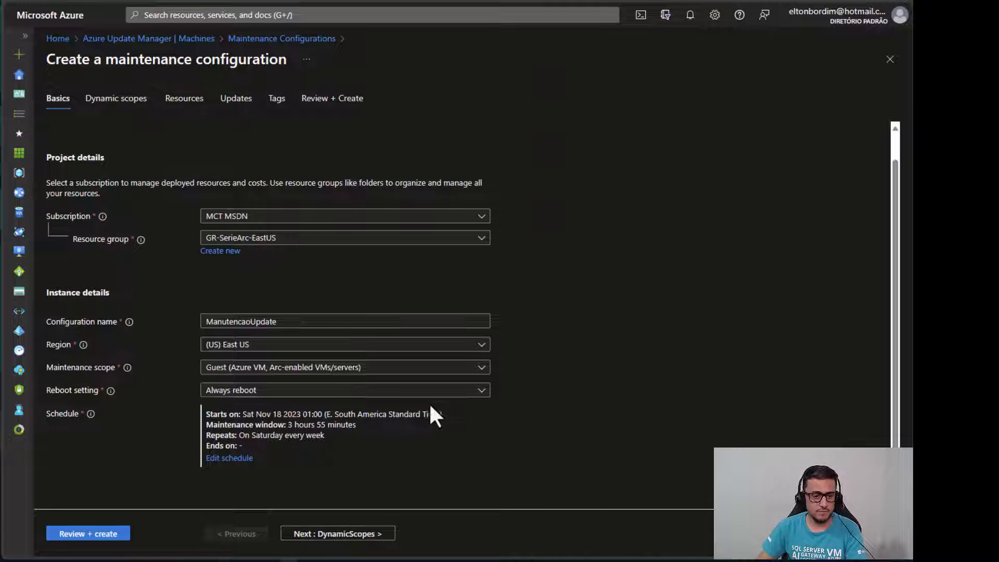
Look through the available maintenance scopes and keep Guest (Azure VM, Arc-enabled VMs/servers)
{"action": "scroll", "coordinate": [429, 404], "scroll_direction": "up", "scroll_amount": 1}
{"action": "scroll", "coordinate": [351, 416], "scroll_direction": "down", "scroll_amount": 1}
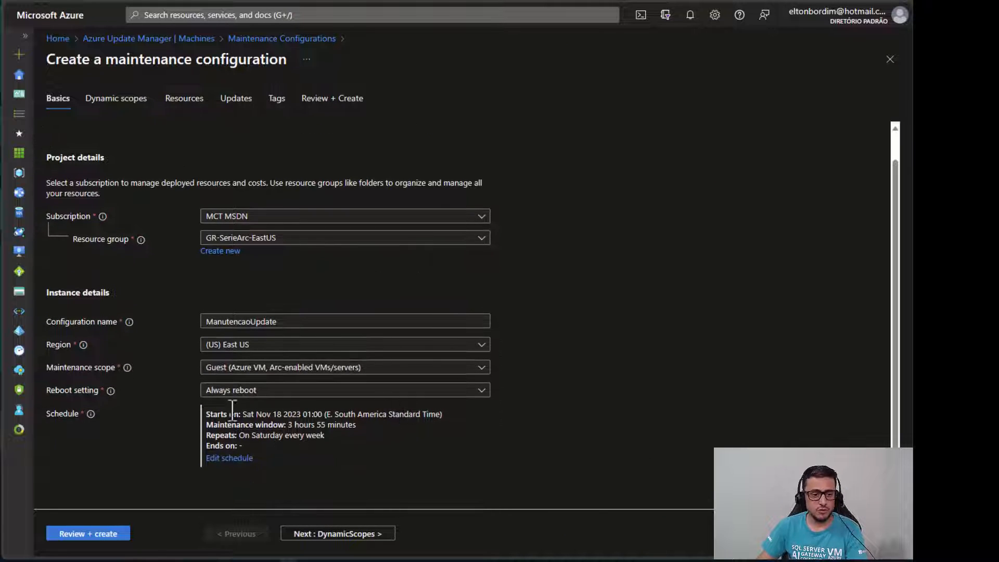
{"action": "left_click", "coordinate": [264, 371]}
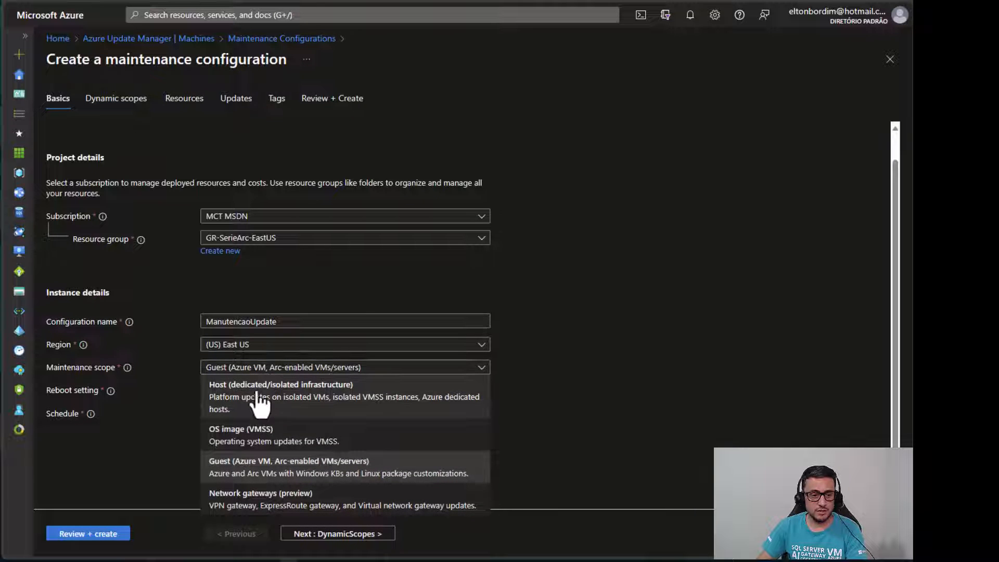
{"action": "left_click", "coordinate": [278, 473]}
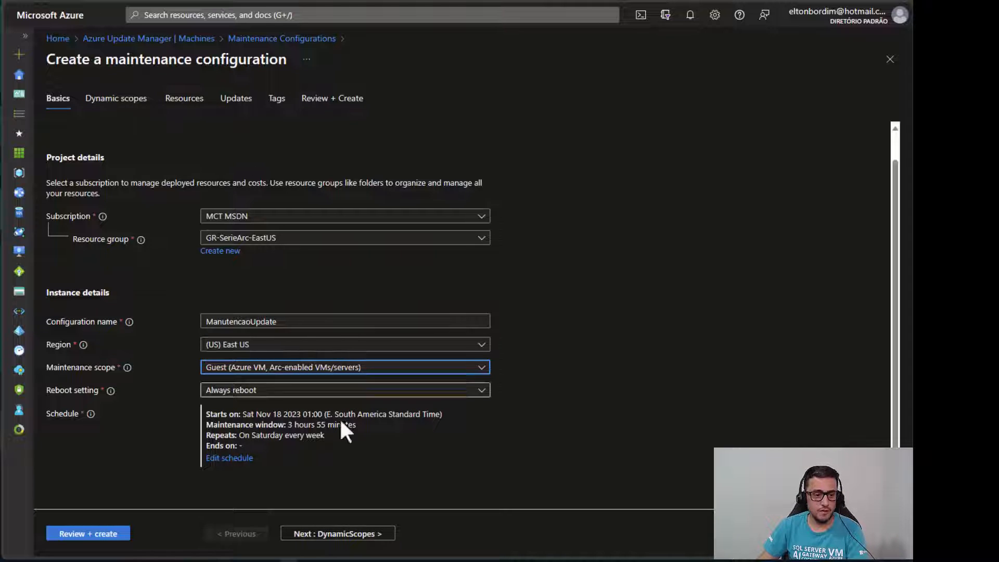
Review the dynamic scope, resource and update settings of the new configuration without changing them
{"action": "left_click", "coordinate": [343, 535]}
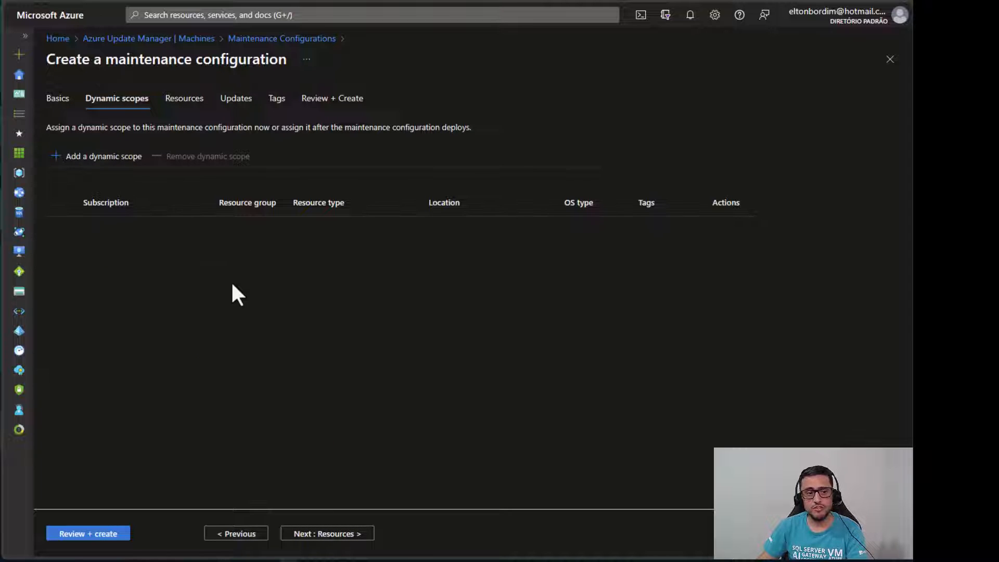
{"action": "left_click", "coordinate": [183, 100]}
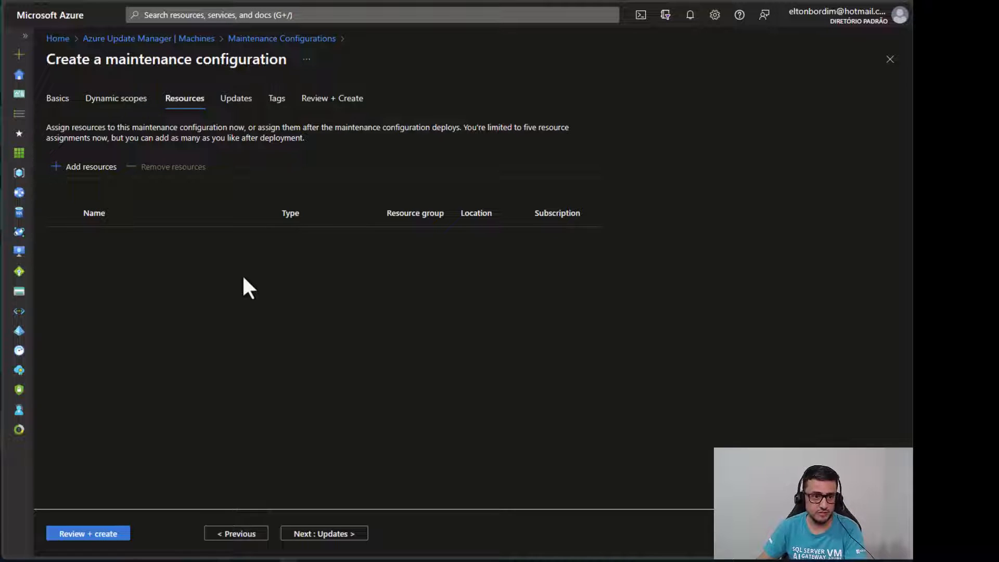
{"action": "left_click", "coordinate": [235, 99]}
{"action": "scroll", "coordinate": [495, 274], "scroll_direction": "down", "scroll_amount": 2}
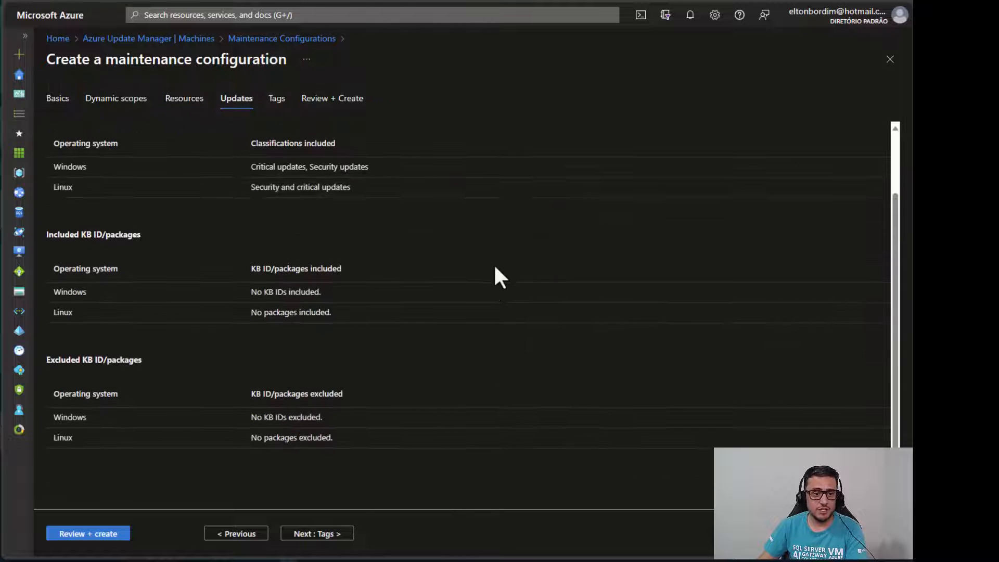
{"action": "scroll", "coordinate": [364, 307], "scroll_direction": "up", "scroll_amount": 2}
Tag the maintenance configuration with the name Serie and the value Arc
{"action": "left_click", "coordinate": [276, 102]}
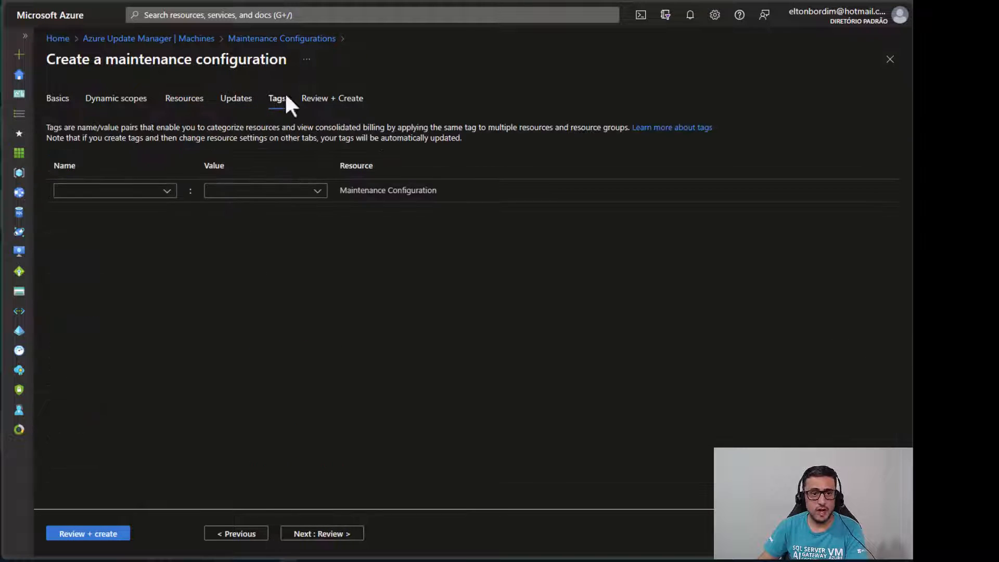
{"action": "left_click", "coordinate": [156, 192]}
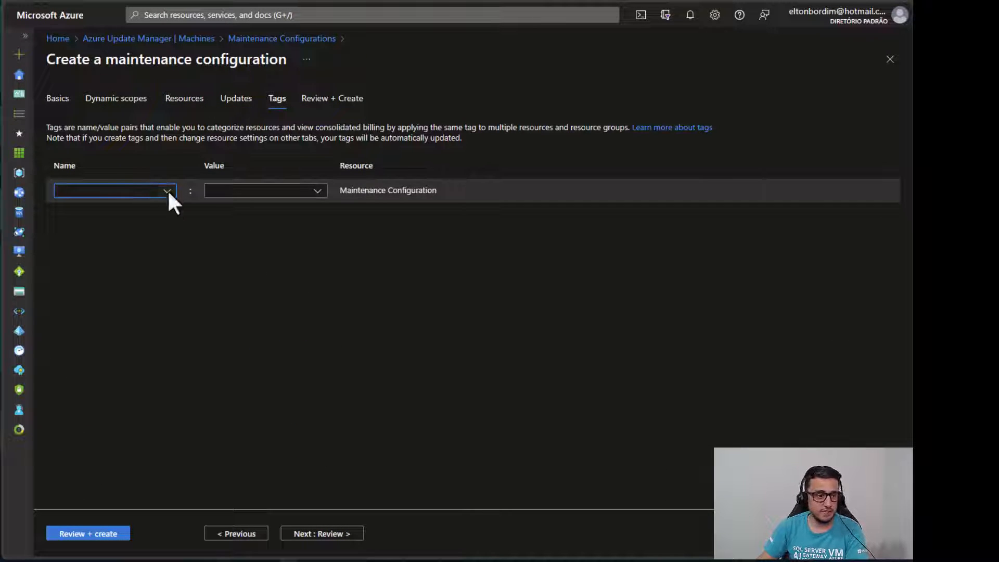
{"action": "left_click", "coordinate": [165, 192]}
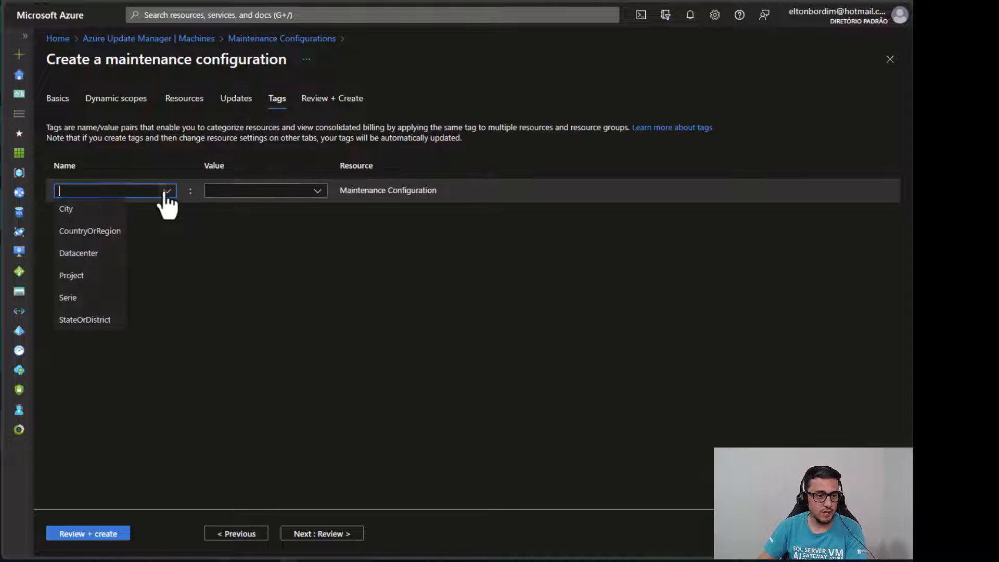
{"action": "left_click", "coordinate": [70, 297]}
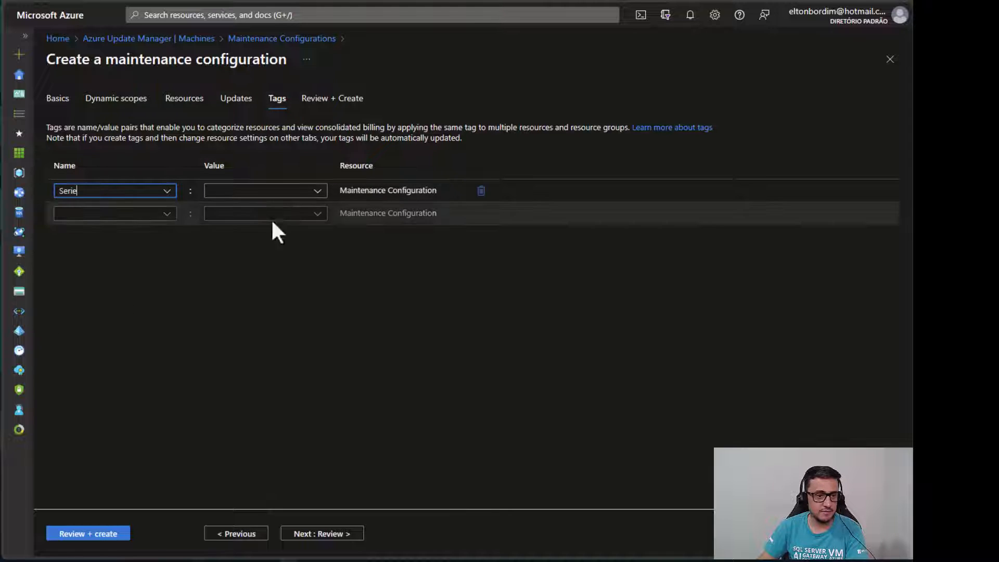
{"action": "left_click", "coordinate": [318, 191]}
{"action": "left_click", "coordinate": [210, 221]}
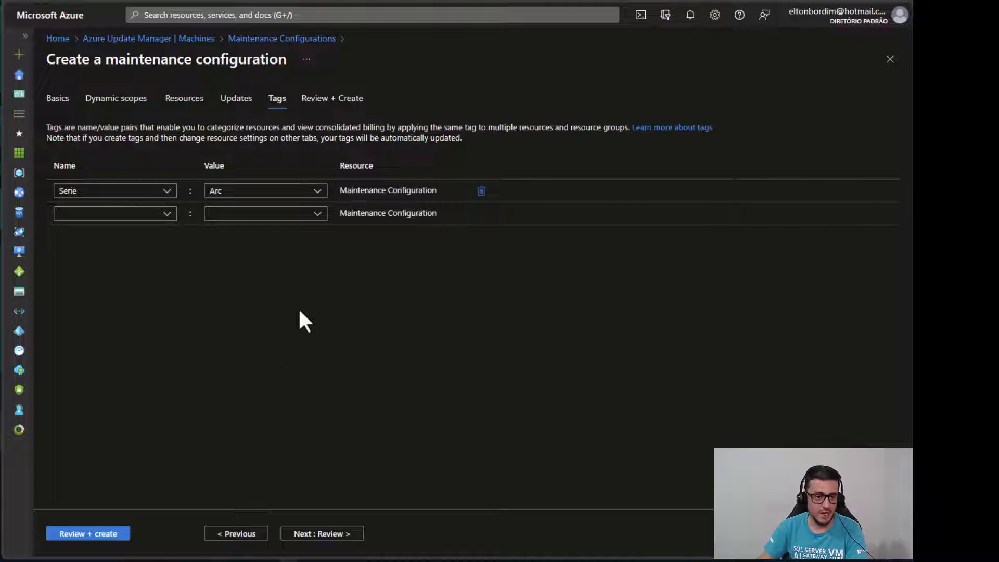
Validate and create the ManutencaoUpdate maintenance configuration, and dismiss the deployment notification
{"action": "left_click", "coordinate": [327, 536]}
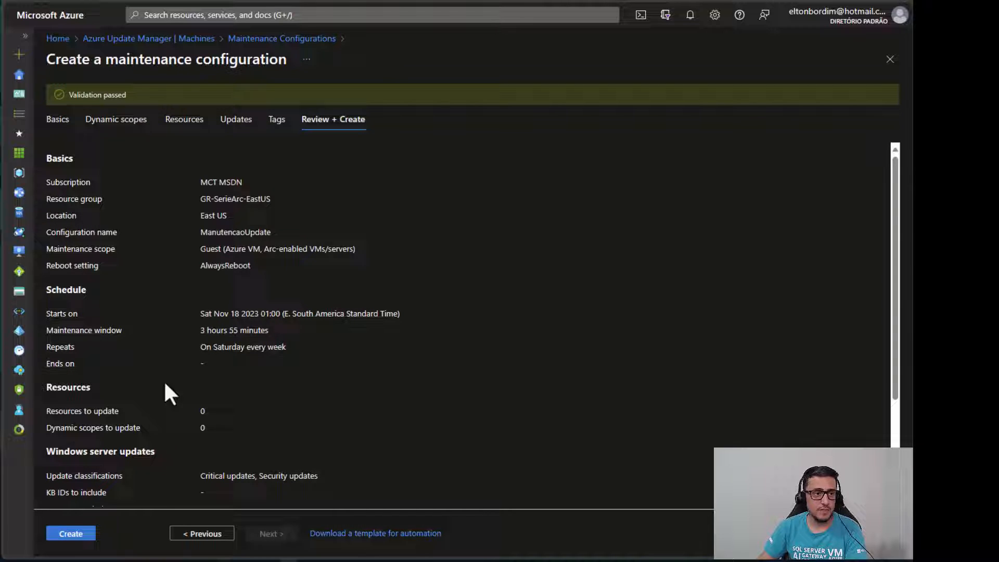
{"action": "left_click", "coordinate": [73, 534]}
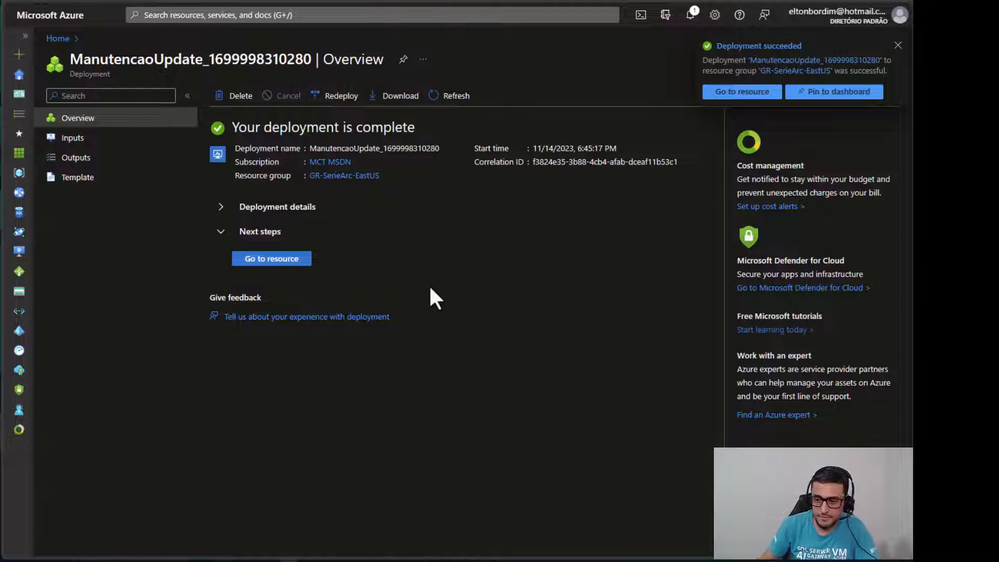
{"action": "left_click", "coordinate": [897, 46]}
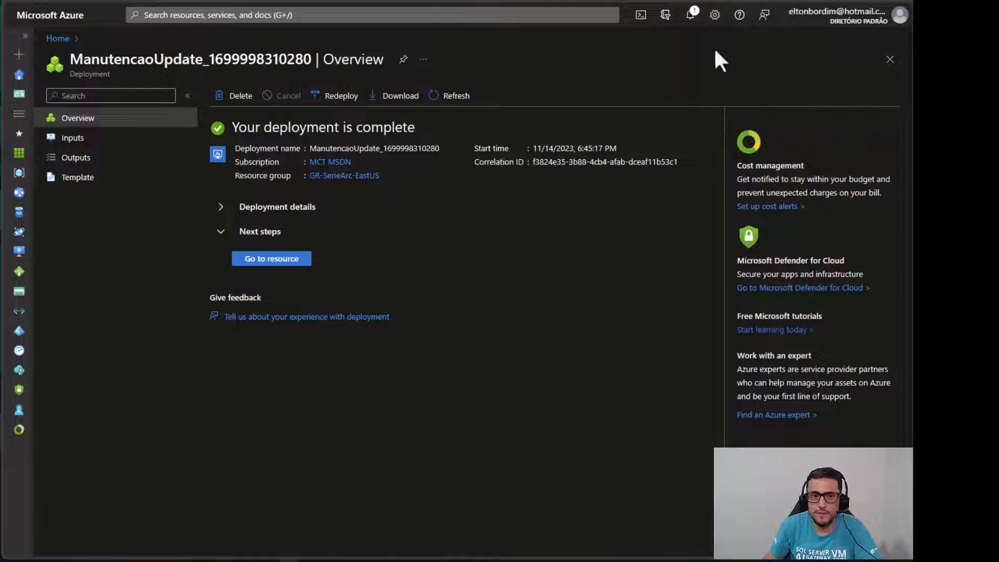
Go back to Azure Update Manager and open its list of machines
{"action": "left_click", "coordinate": [197, 15]}
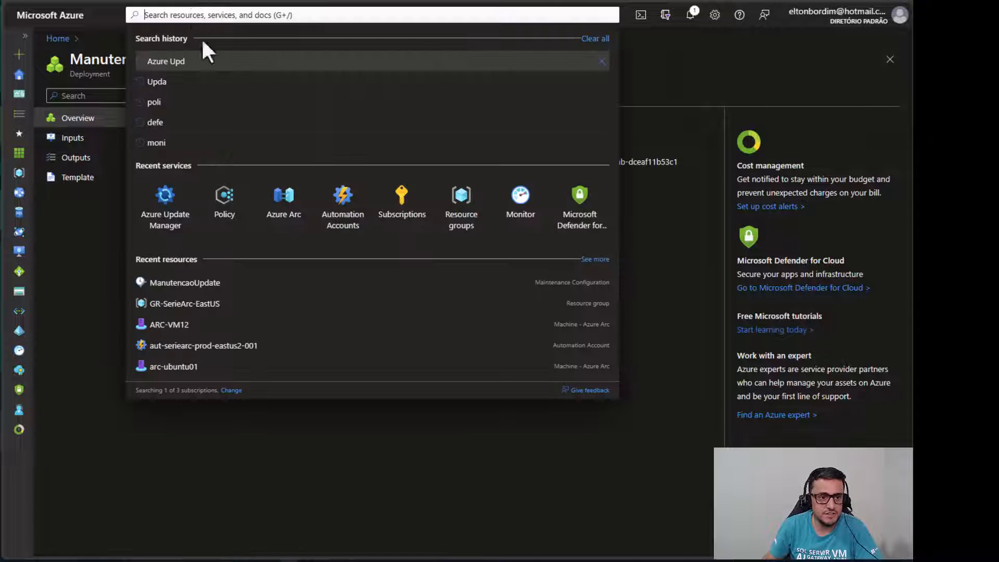
{"action": "left_click", "coordinate": [184, 225]}
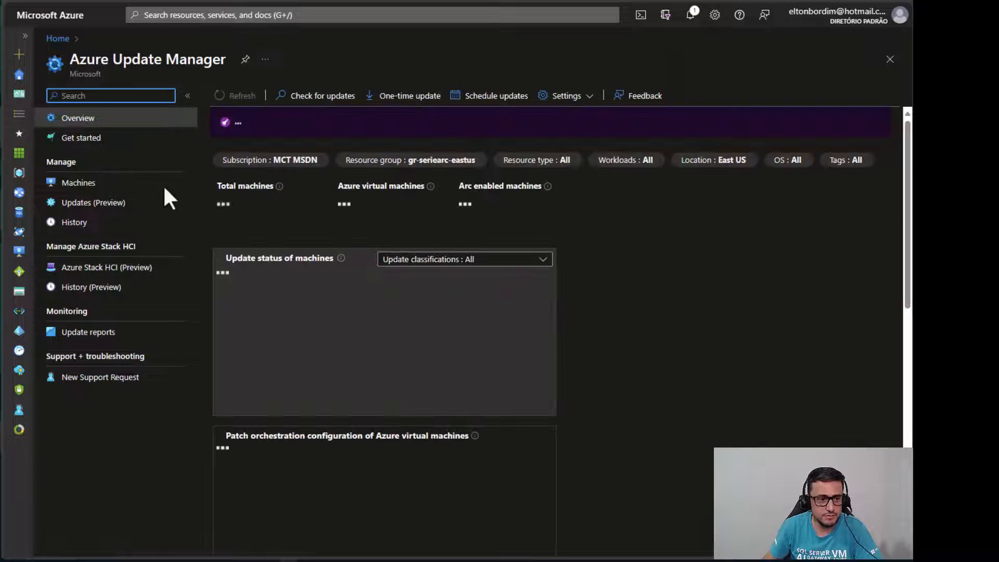
{"action": "left_click", "coordinate": [88, 183]}
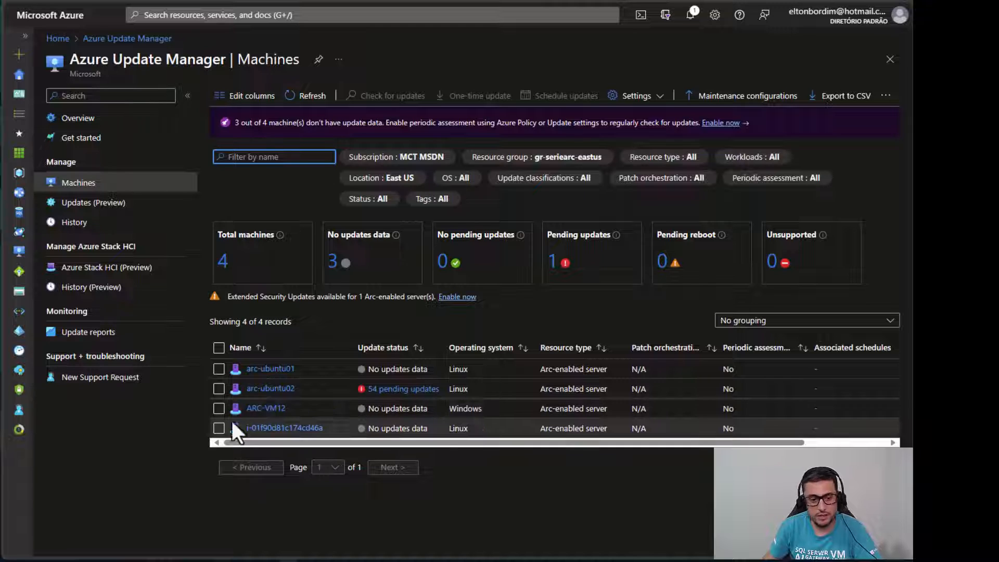
Select all machines and examine their periodic assessment, hotpatch and patch orchestration update settings
{"action": "left_click", "coordinate": [219, 348]}
{"action": "left_click", "coordinate": [636, 96]}
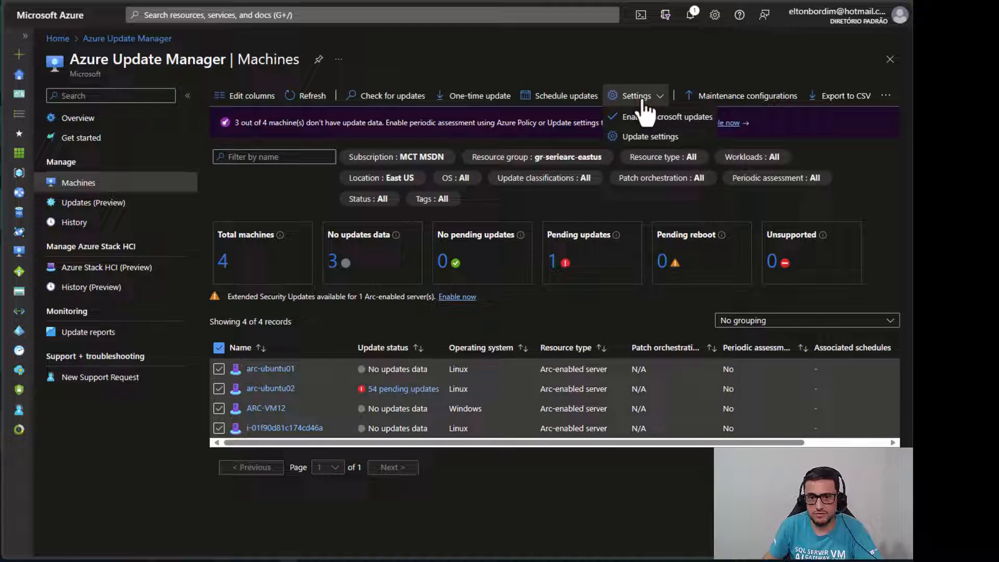
{"action": "left_click", "coordinate": [651, 137]}
{"action": "left_click", "coordinate": [264, 176]}
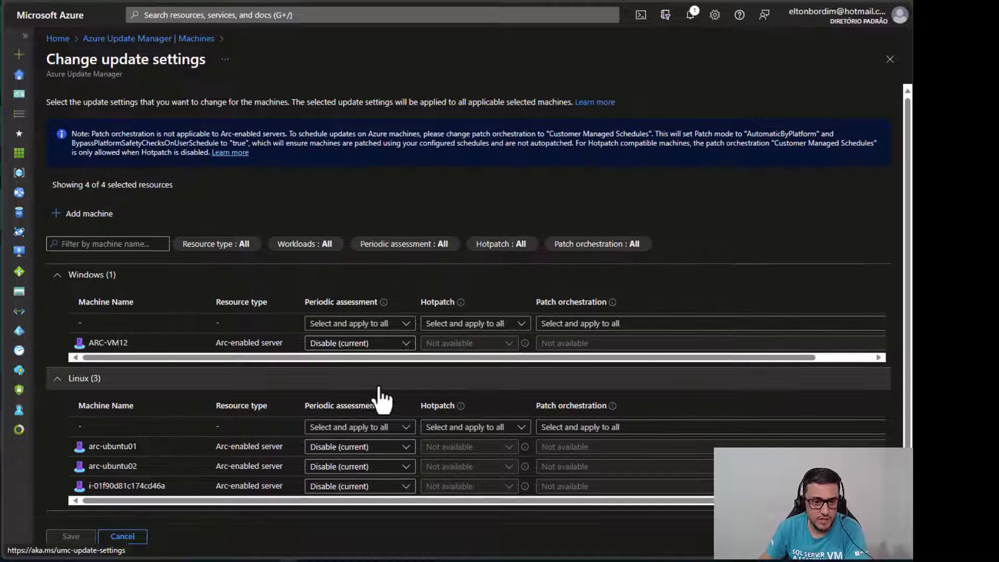
{"action": "scroll", "coordinate": [379, 397], "scroll_direction": "down", "scroll_amount": 1}
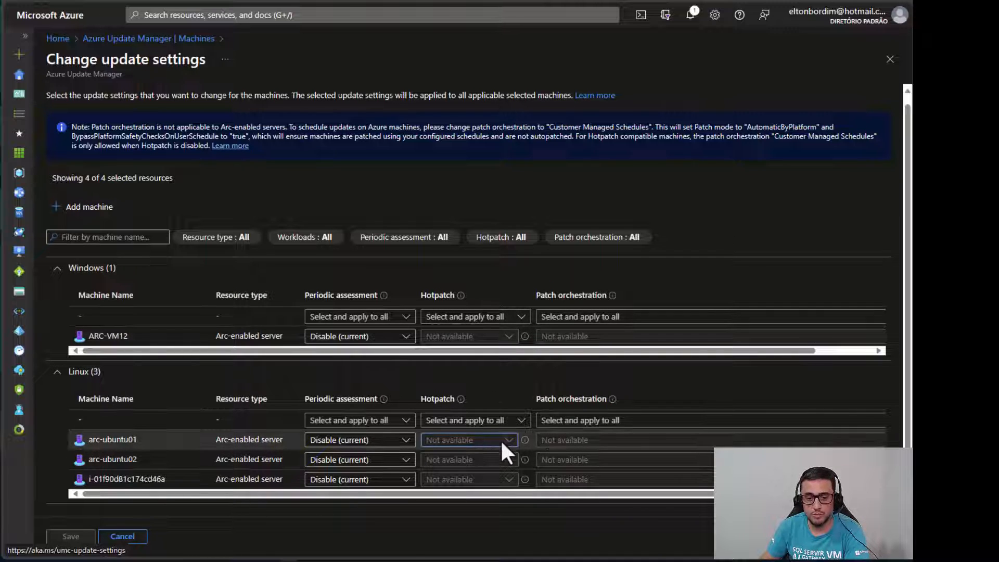
{"action": "mouse_move", "coordinate": [461, 304]}
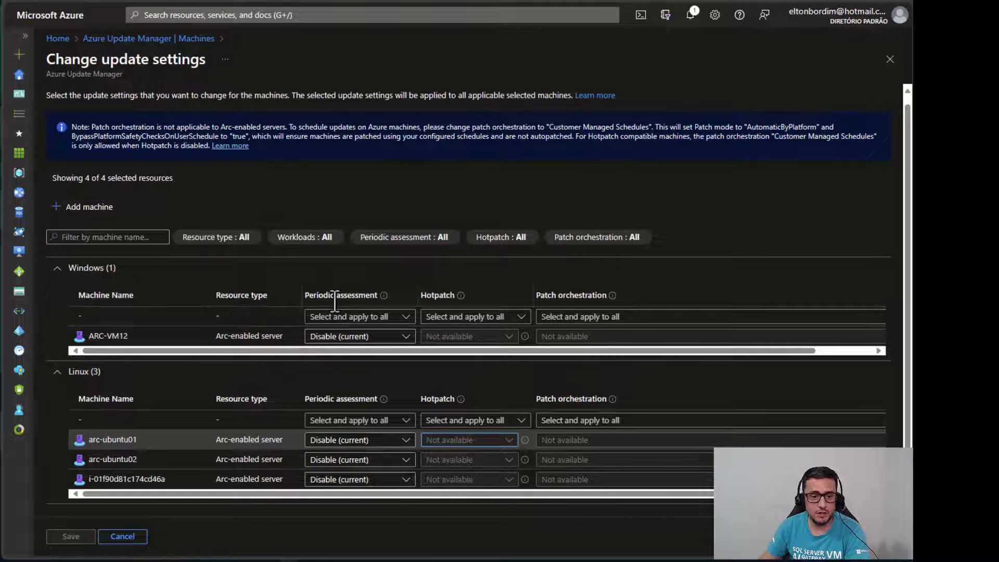
Leave the update settings and open the ManutencaoUpdate configuration from the maintenance configurations, with the configuration list collapsed
{"action": "left_click", "coordinate": [156, 38]}
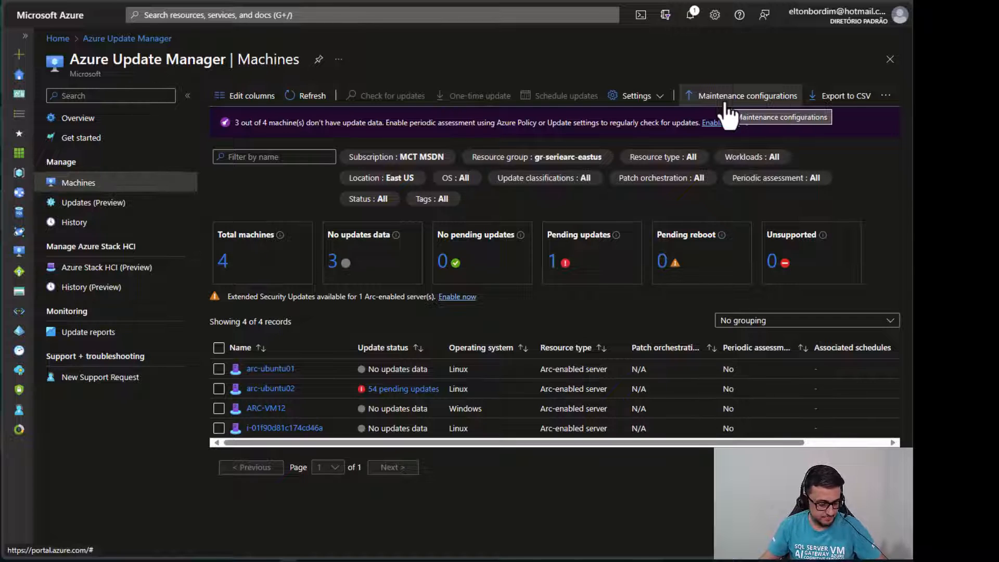
{"action": "key", "text": "ctrl+2"}
{"action": "mouse_move", "coordinate": [675, 84]}
{"action": "left_mouse_down"}
{"action": "mouse_move", "coordinate": [674, 110]}
{"action": "mouse_move", "coordinate": [799, 111]}
{"action": "left_mouse_up"}
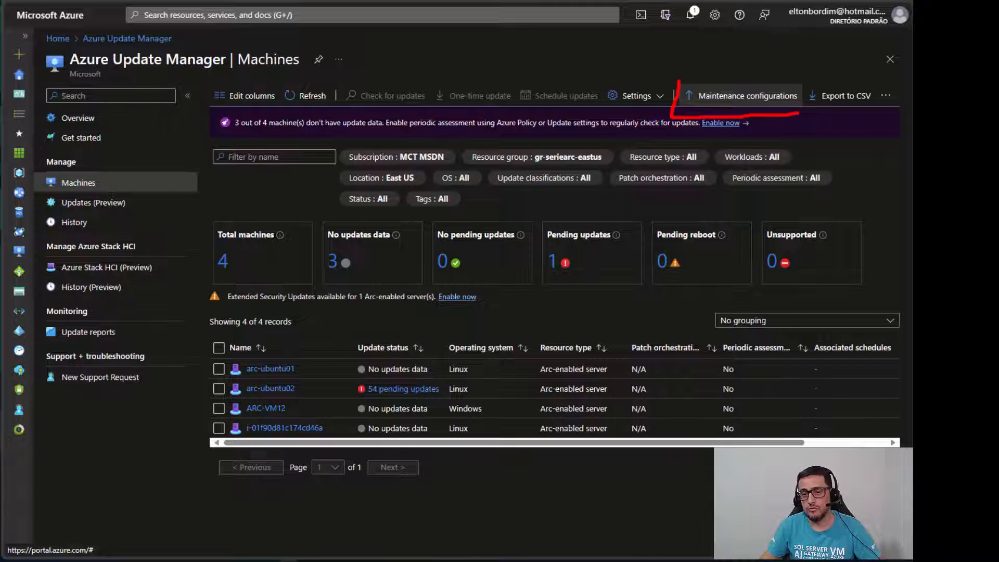
{"action": "key", "text": "Escape"}
{"action": "left_click", "coordinate": [752, 99]}
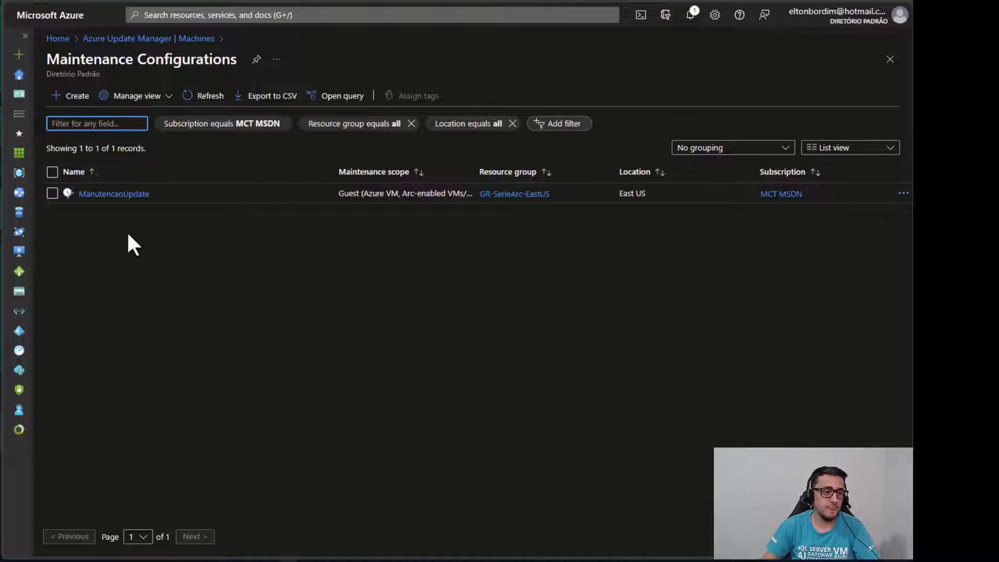
{"action": "left_click", "coordinate": [111, 194]}
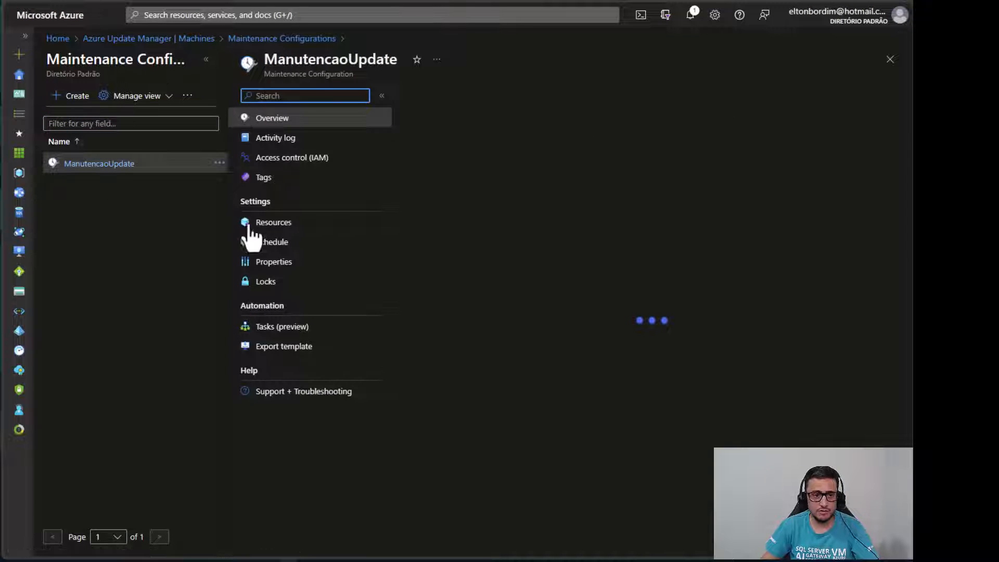
{"action": "left_click", "coordinate": [206, 59]}
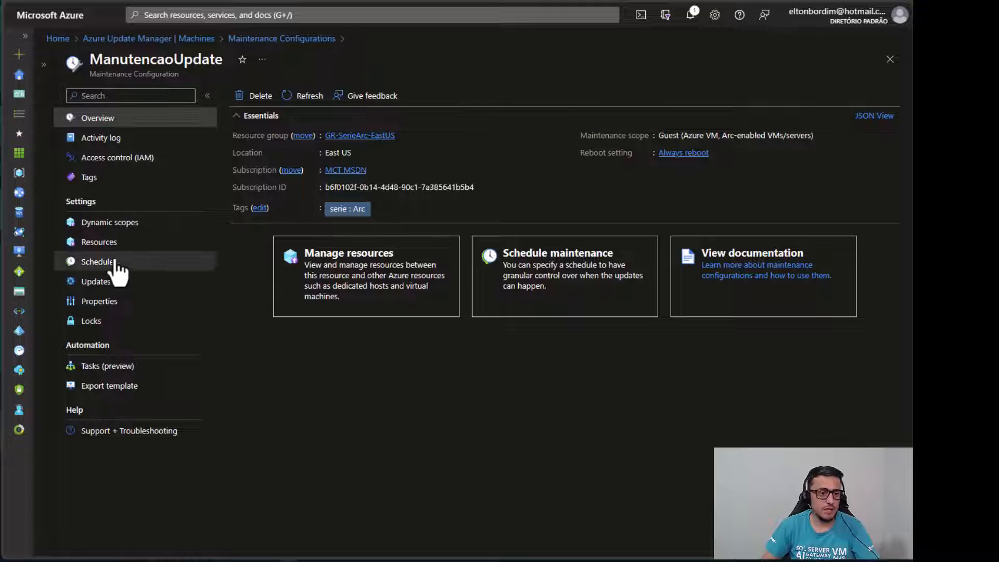
Examine the dynamic scopes, resources and schedule of the ManutencaoUpdate configuration
{"action": "left_click", "coordinate": [124, 223]}
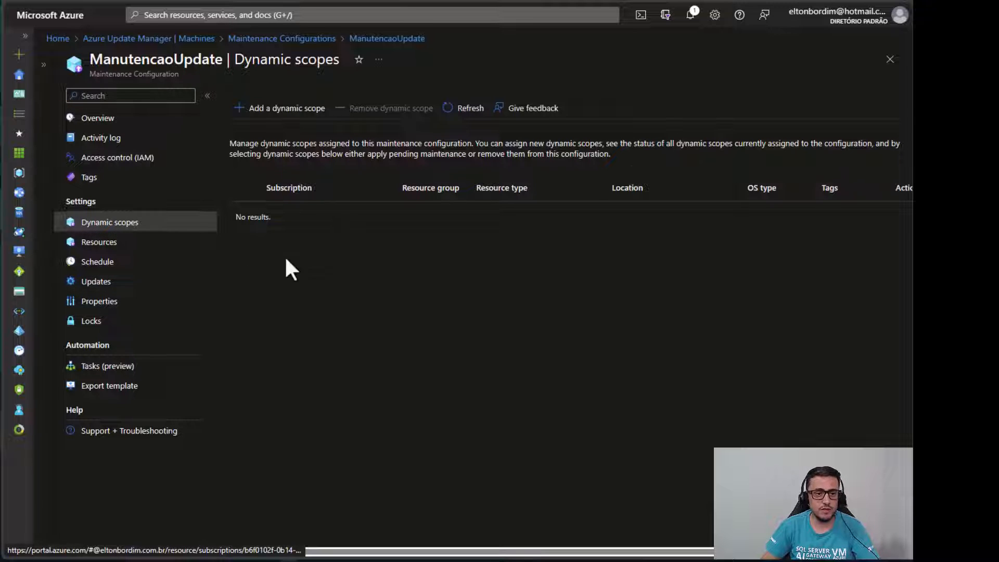
{"action": "left_click", "coordinate": [109, 248]}
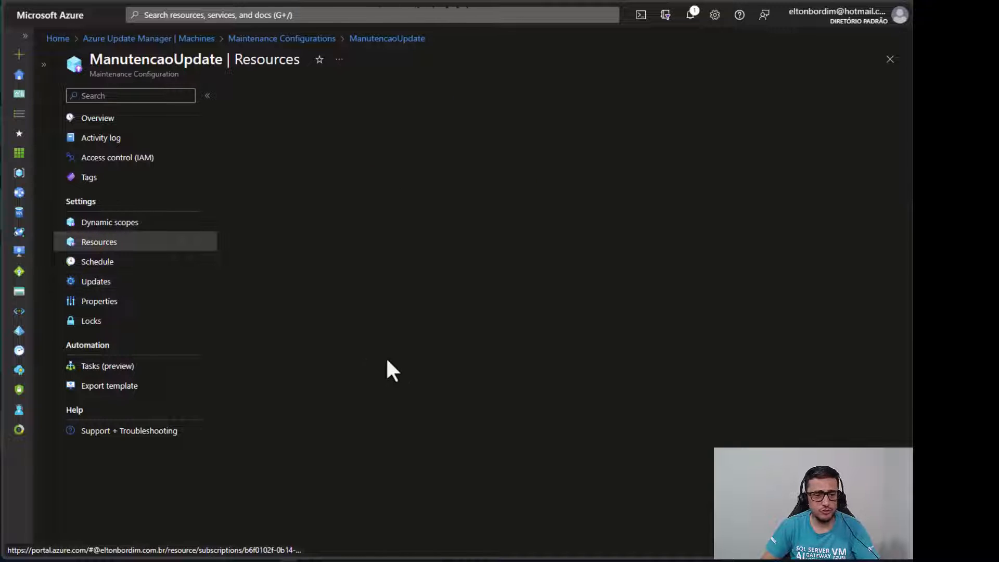
{"action": "left_click", "coordinate": [104, 262]}
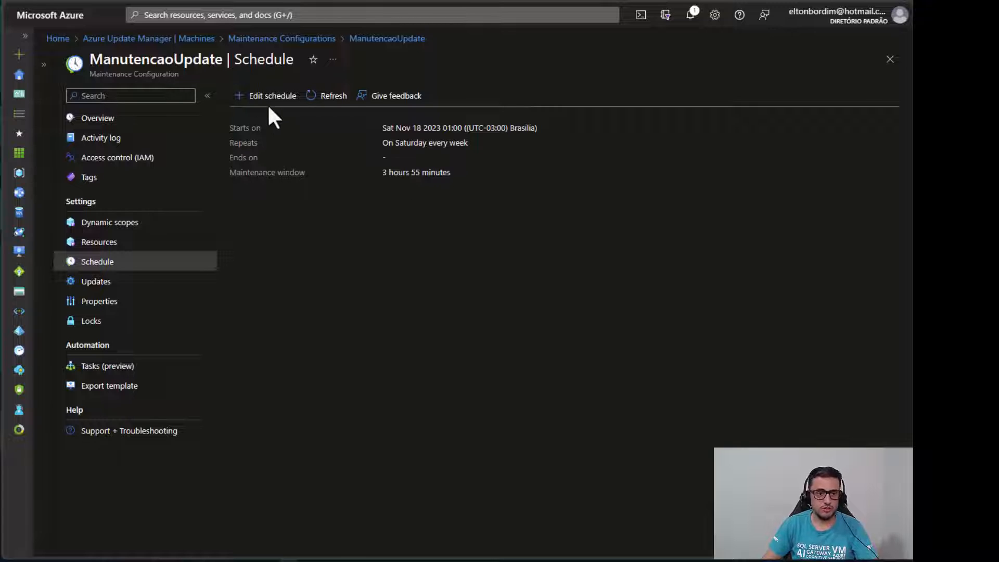
Look over the editable schedule options of the ManutencaoUpdate configuration and leave them without making changes
{"action": "left_click", "coordinate": [270, 97]}
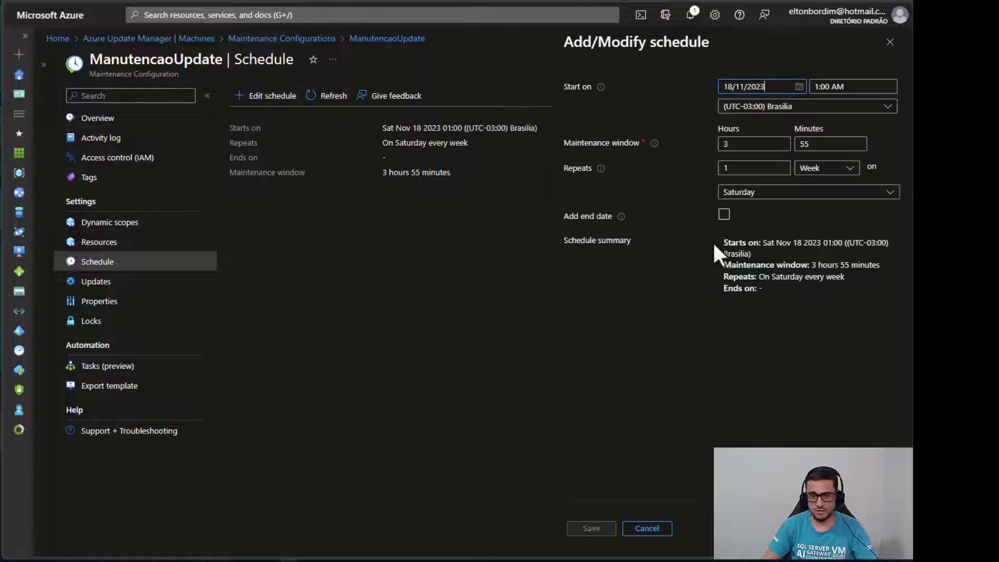
{"action": "left_click", "coordinate": [890, 41]}
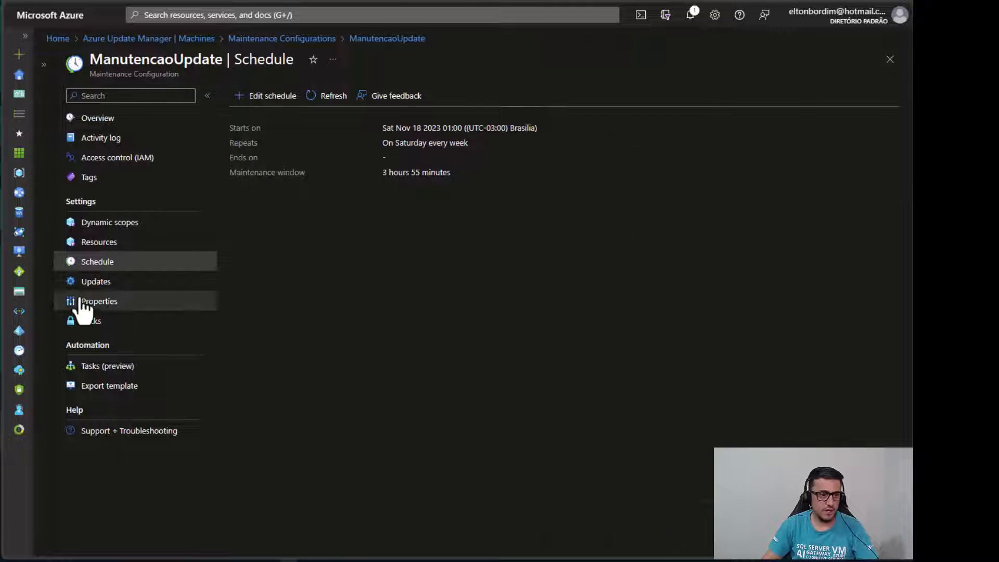
Add Other updates for Linux machines and Service packs for Windows machines to the configuration's included update classifications
{"action": "left_click", "coordinate": [89, 283]}
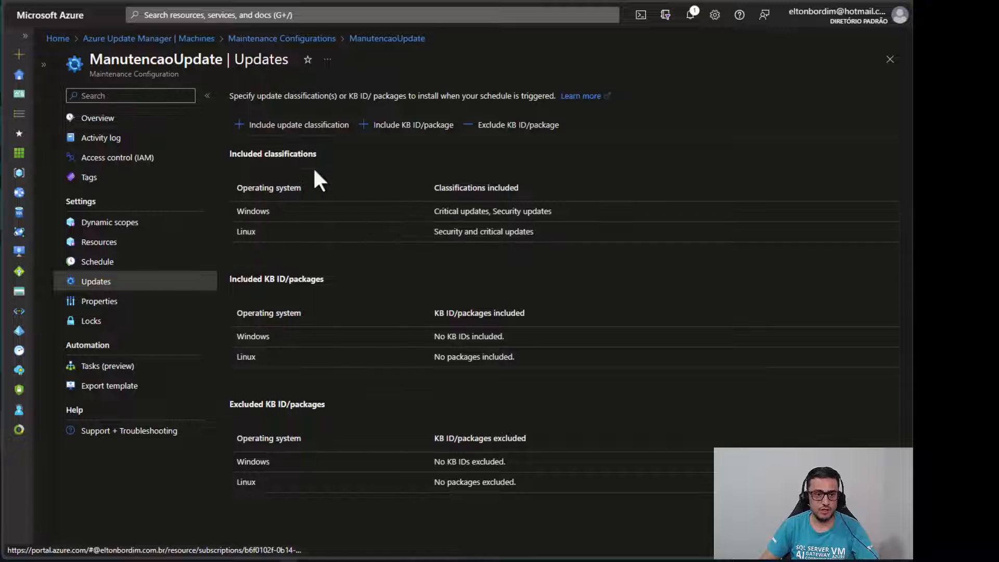
{"action": "left_click", "coordinate": [307, 136]}
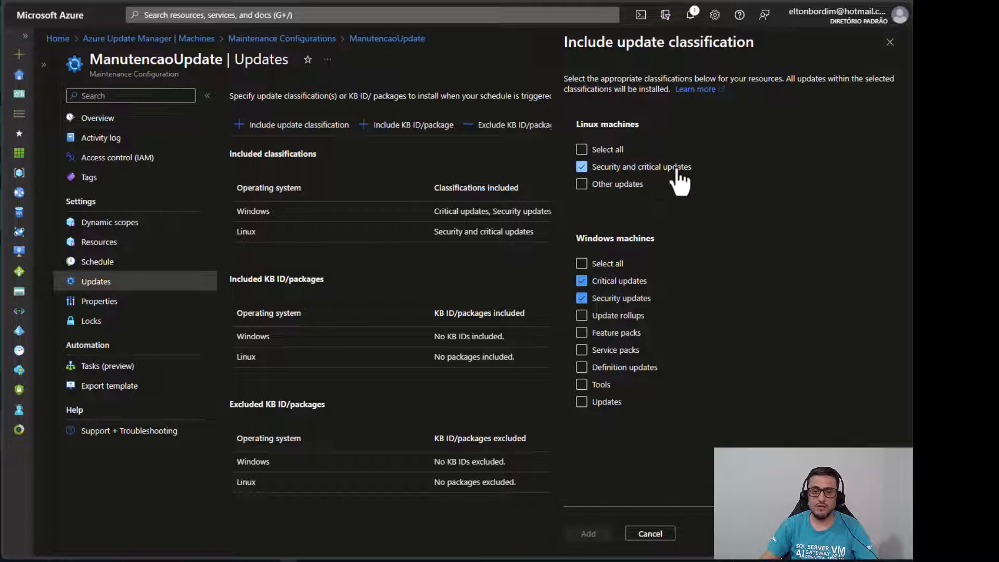
{"action": "left_click", "coordinate": [624, 184]}
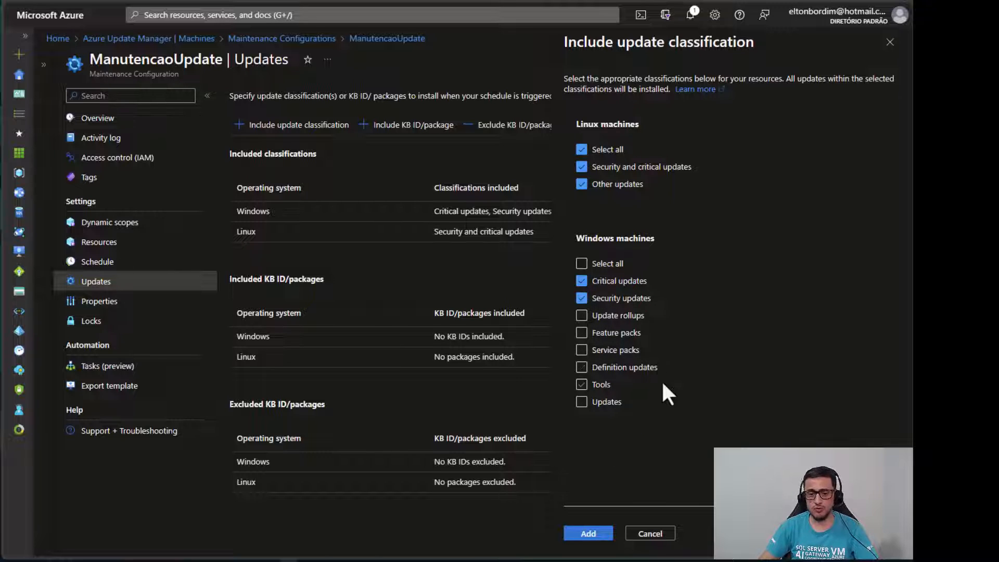
{"action": "left_click", "coordinate": [619, 354]}
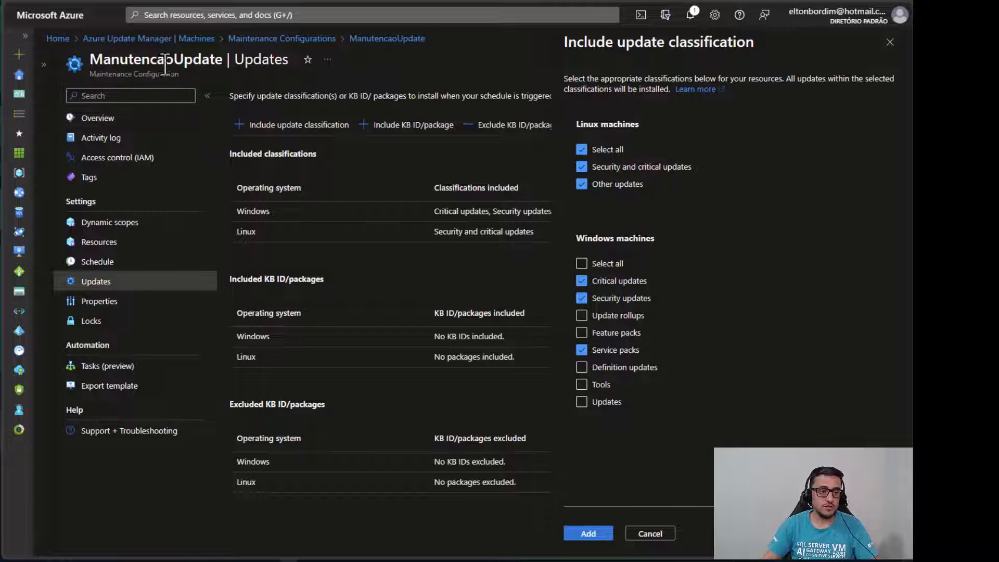
{"action": "left_click", "coordinate": [589, 534]}
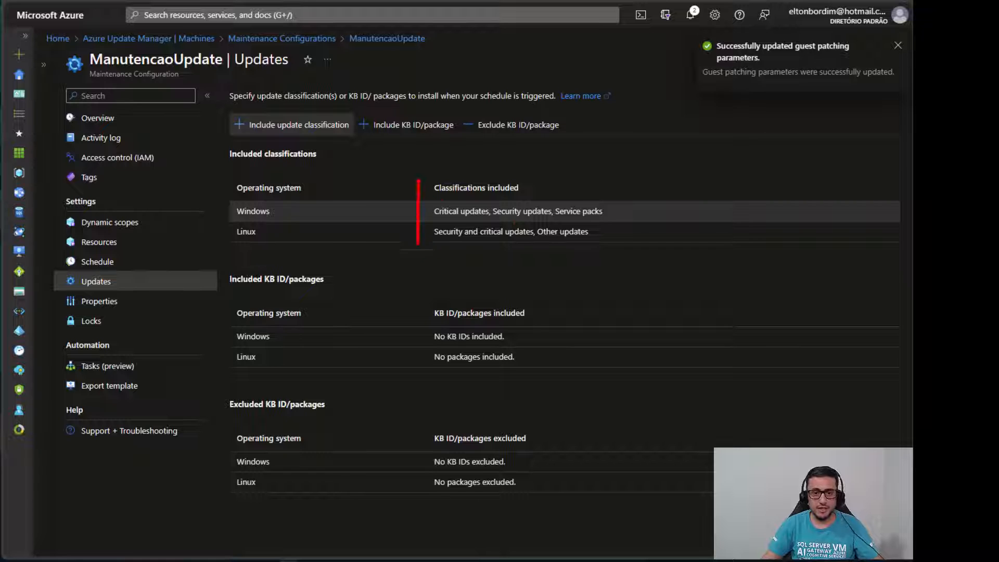
{"action": "left_click_drag", "start_coordinate": [418, 243], "coordinate": [632, 252]}
{"action": "key", "text": "Escape"}
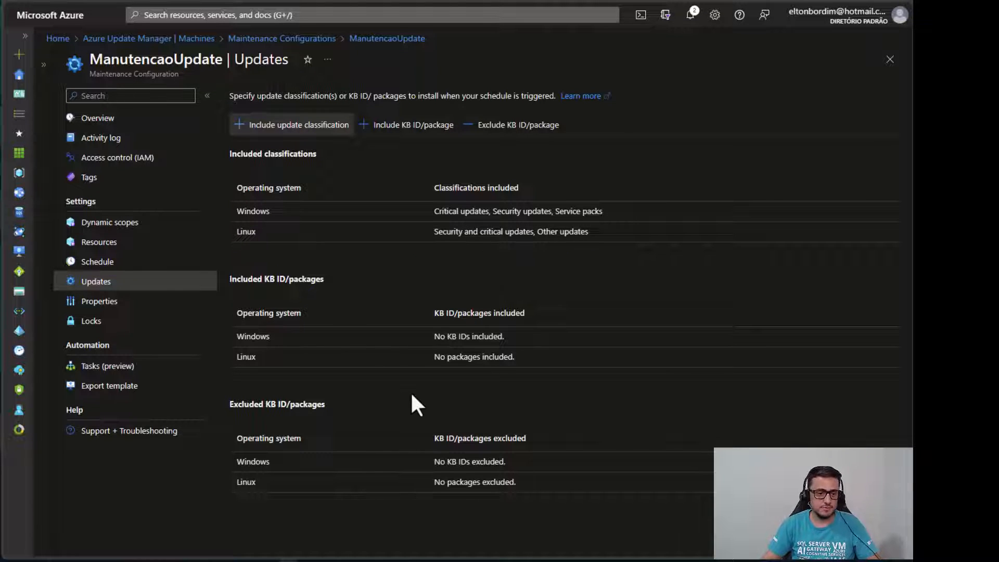
Look at the options for including specific KB IDs and packages, without adding any
{"action": "left_click", "coordinate": [407, 127]}
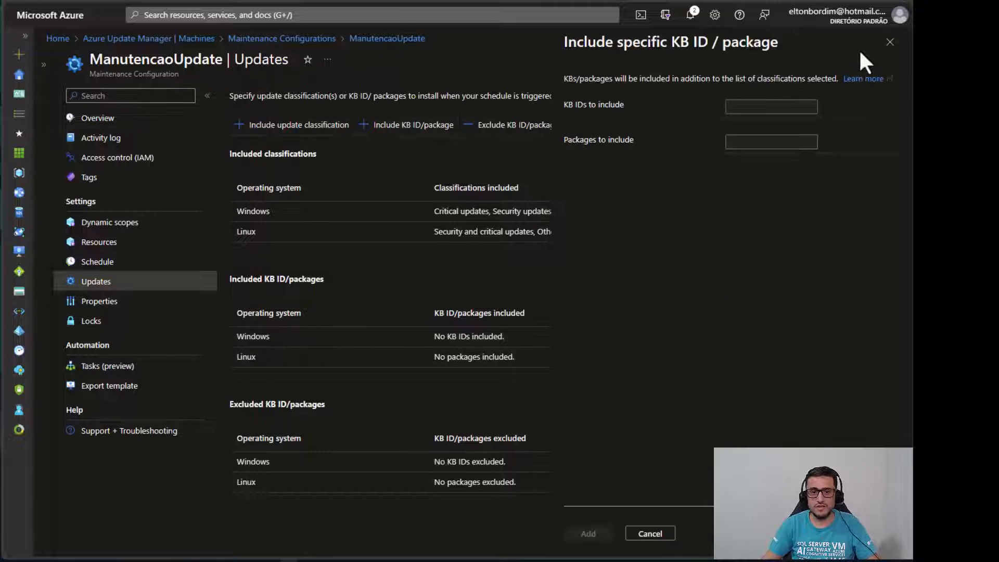
{"action": "left_click", "coordinate": [890, 42]}
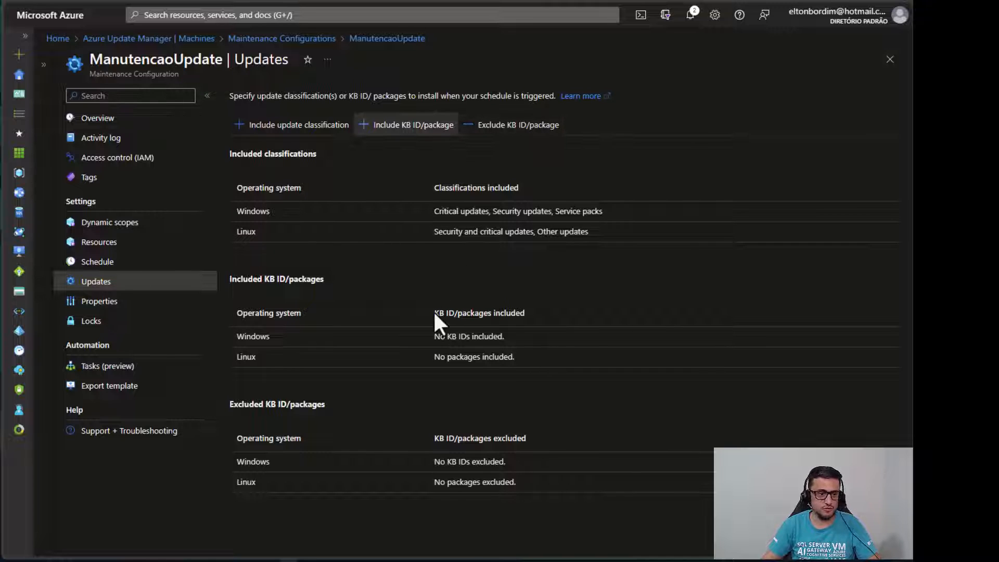
Assign all the listed Azure Arc servers as resources of the ManutencaoUpdate configuration and check the portal notifications
{"action": "left_click", "coordinate": [104, 244]}
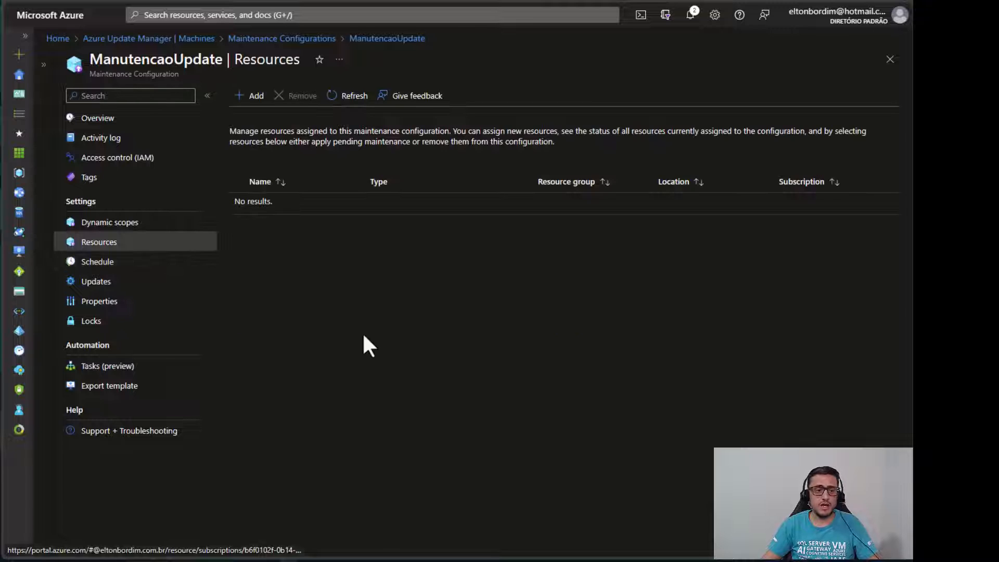
{"action": "left_click", "coordinate": [249, 99]}
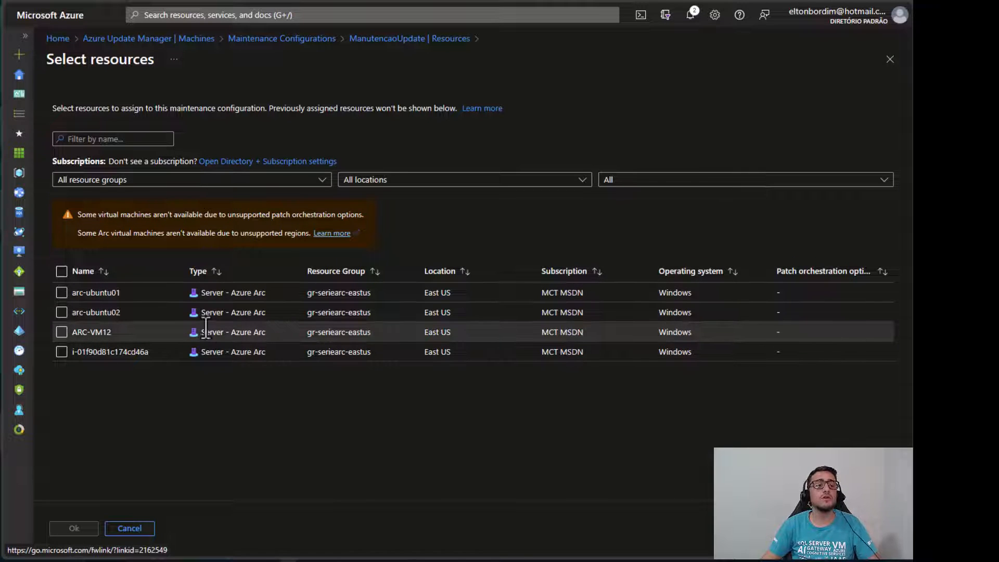
{"action": "left_click", "coordinate": [61, 271]}
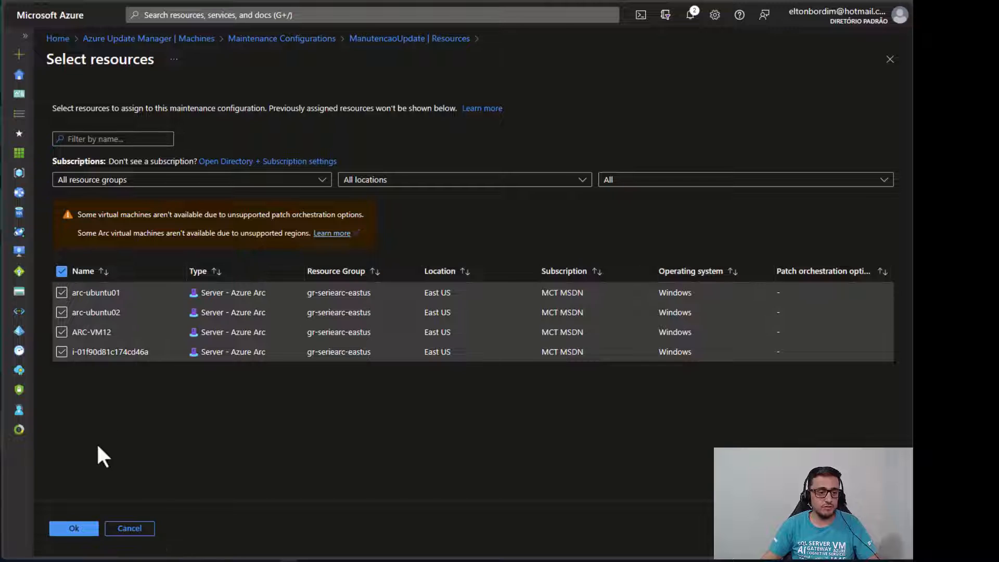
{"action": "left_click", "coordinate": [72, 529]}
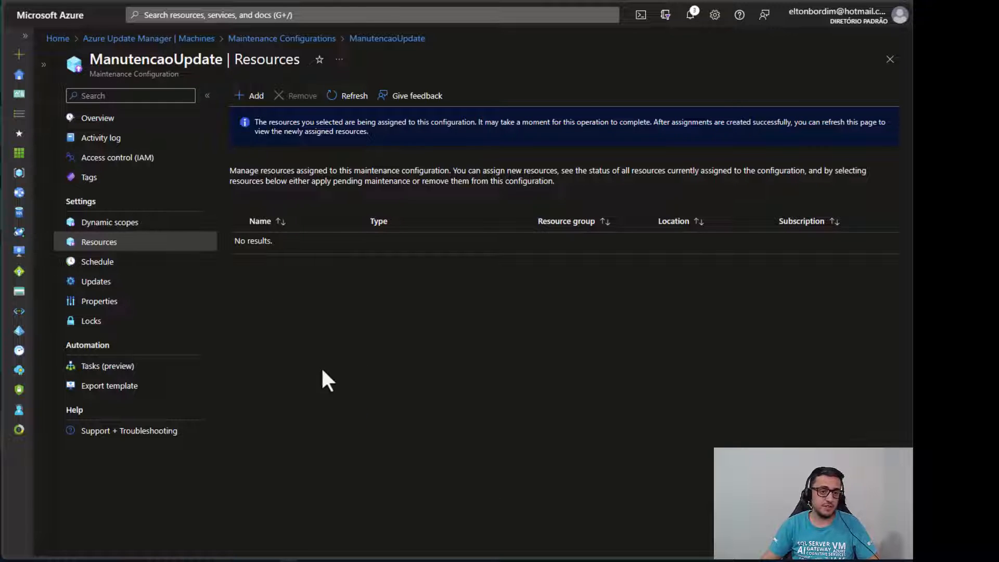
{"action": "left_click", "coordinate": [689, 16]}
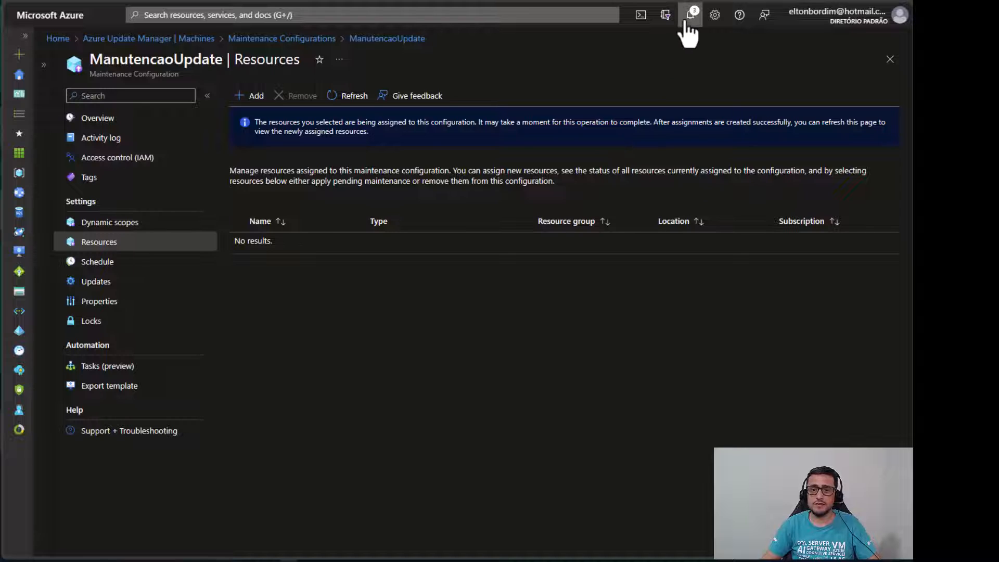
{"action": "left_click", "coordinate": [890, 42]}
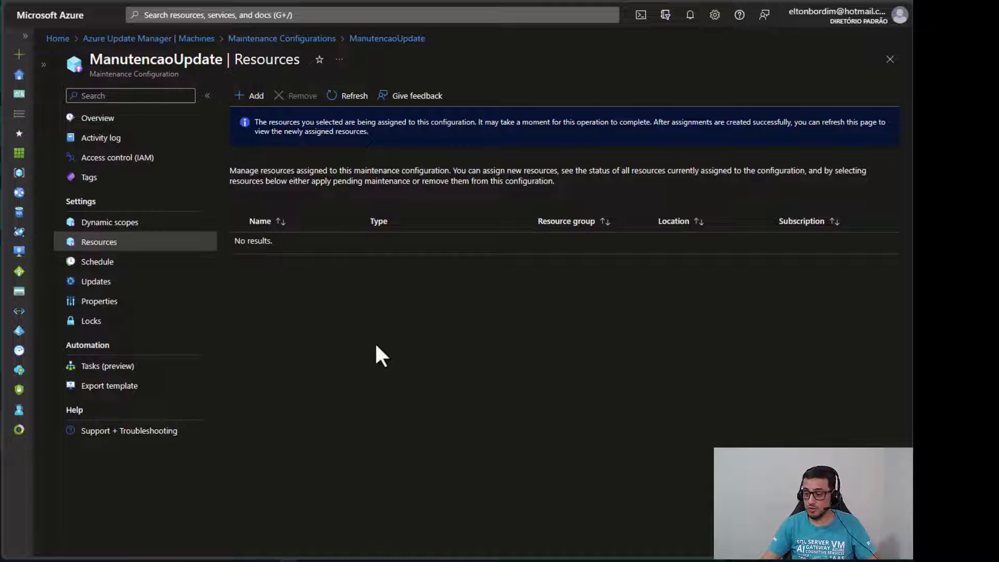
Start a dynamic scope for the configuration that covers the MCT MSDN subscription
{"action": "left_click", "coordinate": [116, 223]}
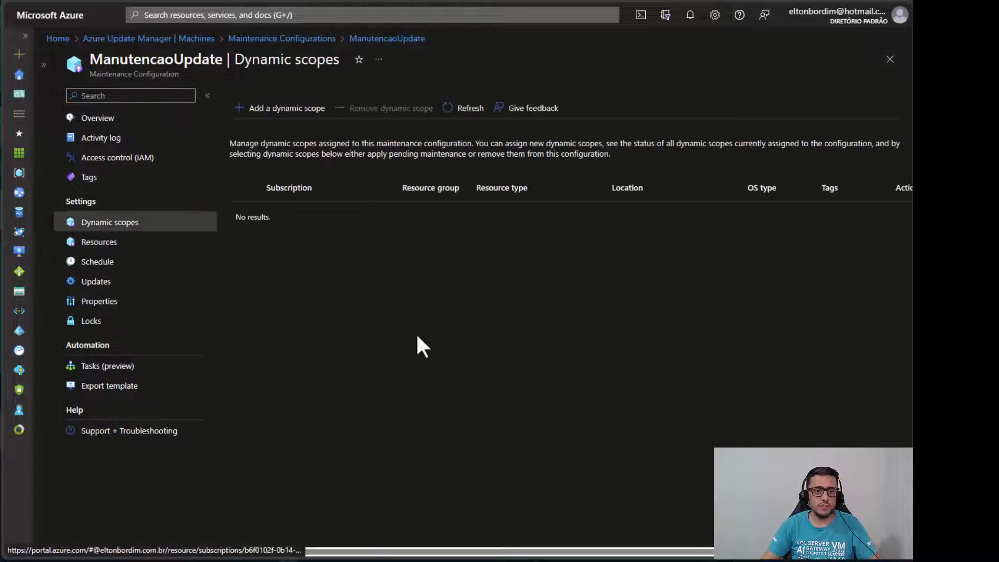
{"action": "left_click", "coordinate": [281, 110]}
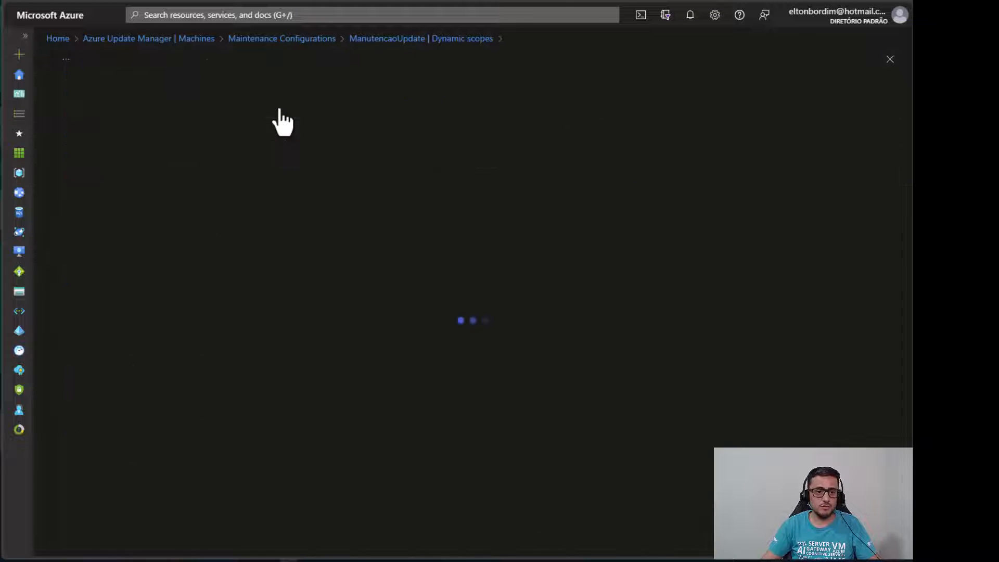
{"action": "left_click", "coordinate": [287, 147]}
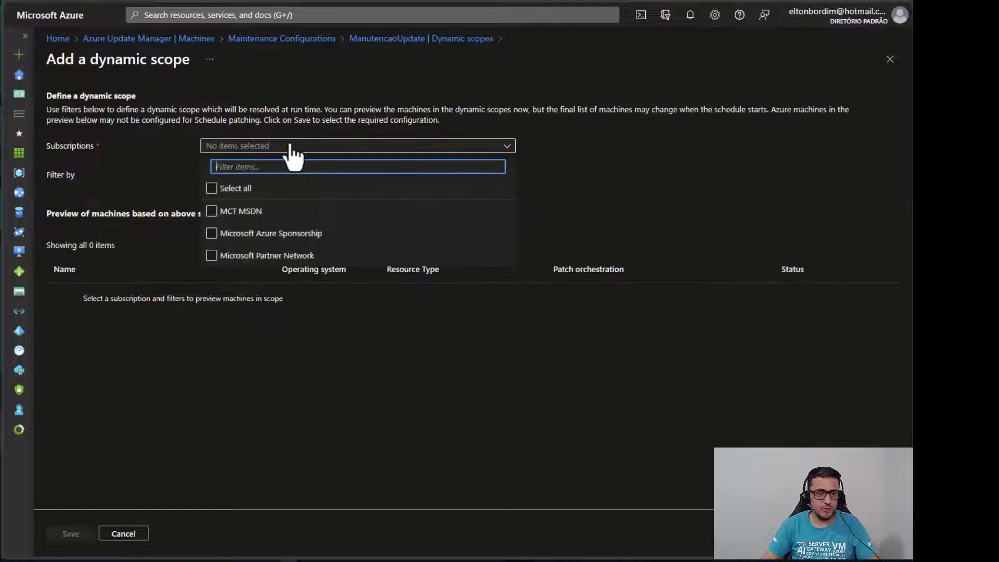
{"action": "left_click", "coordinate": [283, 214]}
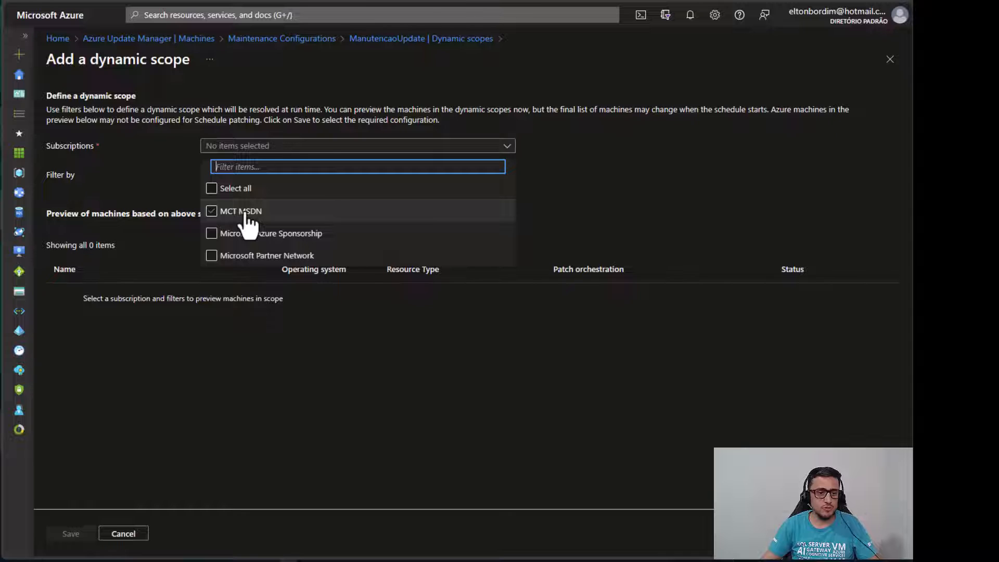
{"action": "left_click", "coordinate": [673, 194]}
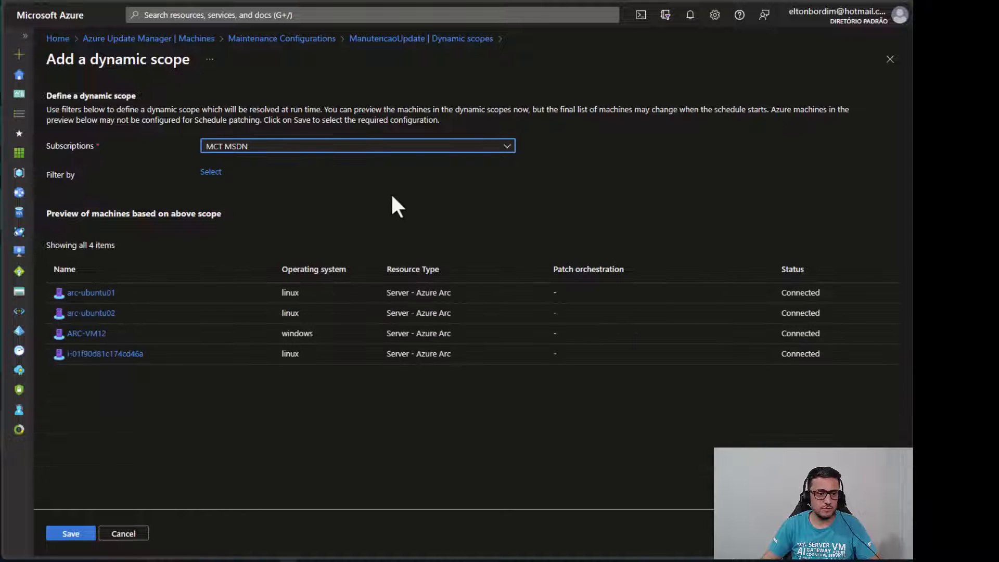
Try filtering the dynamic scope by resource group GR-SerieArc-EastUS and resource type Server - Azure Arc
{"action": "left_click", "coordinate": [211, 175]}
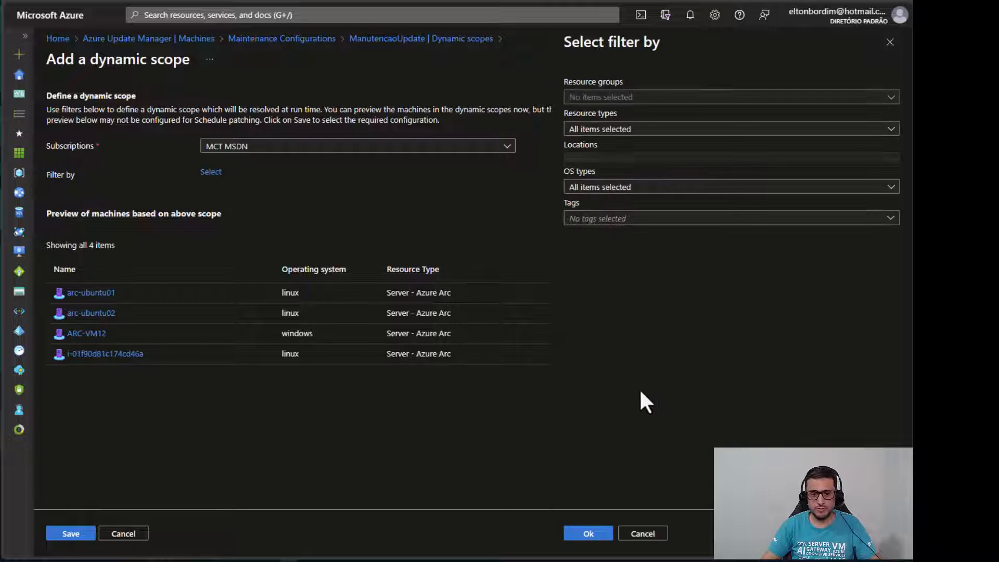
{"action": "left_click", "coordinate": [641, 99]}
{"action": "left_click", "coordinate": [740, 203]}
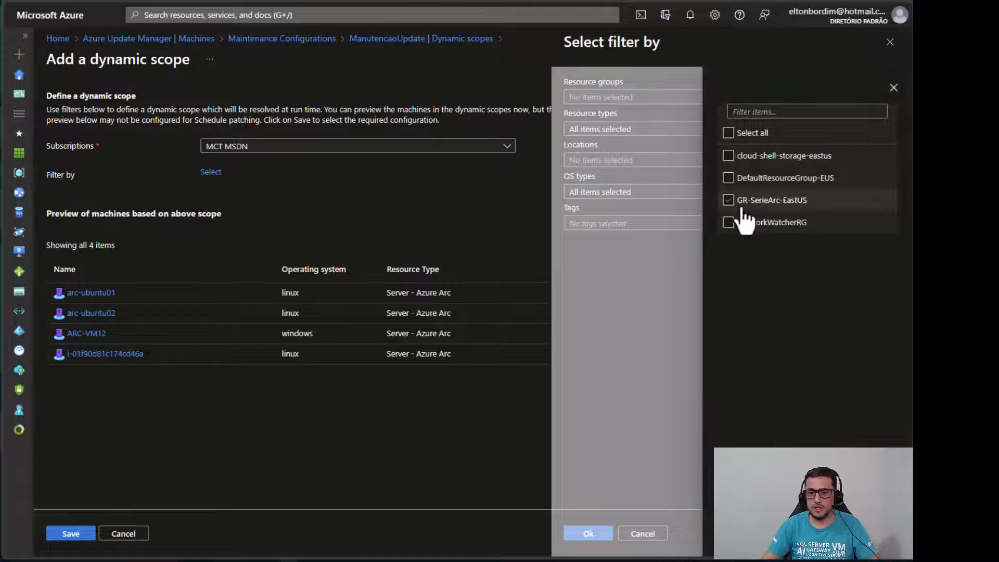
{"action": "left_click", "coordinate": [584, 530]}
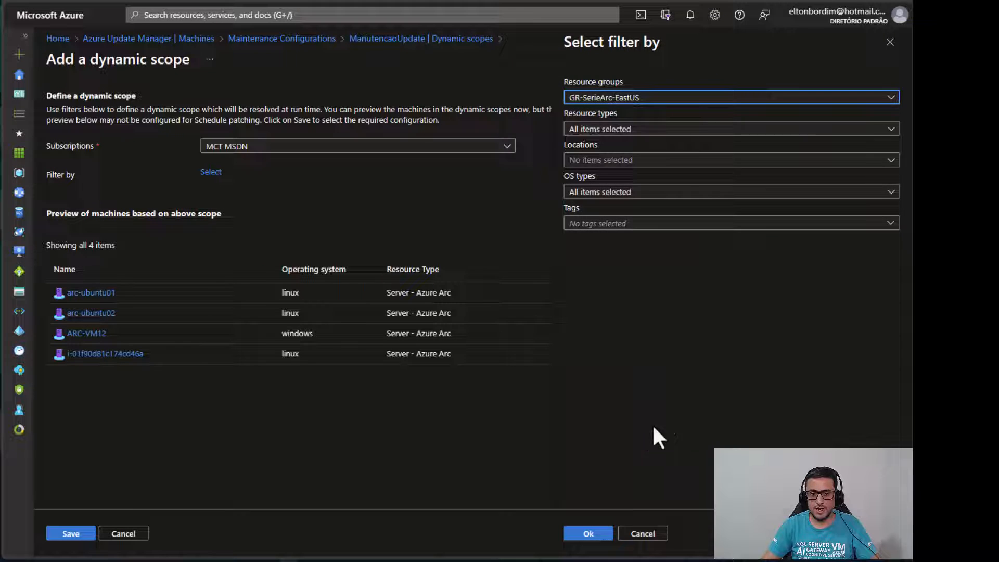
{"action": "left_click", "coordinate": [600, 130]}
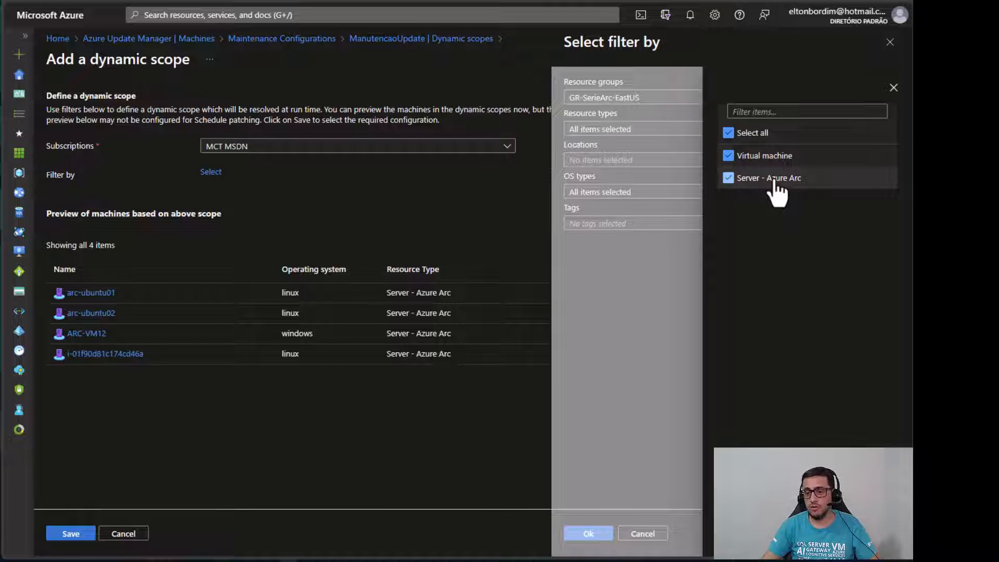
{"action": "left_click", "coordinate": [776, 178]}
{"action": "left_click", "coordinate": [752, 157]}
{"action": "left_click", "coordinate": [744, 179]}
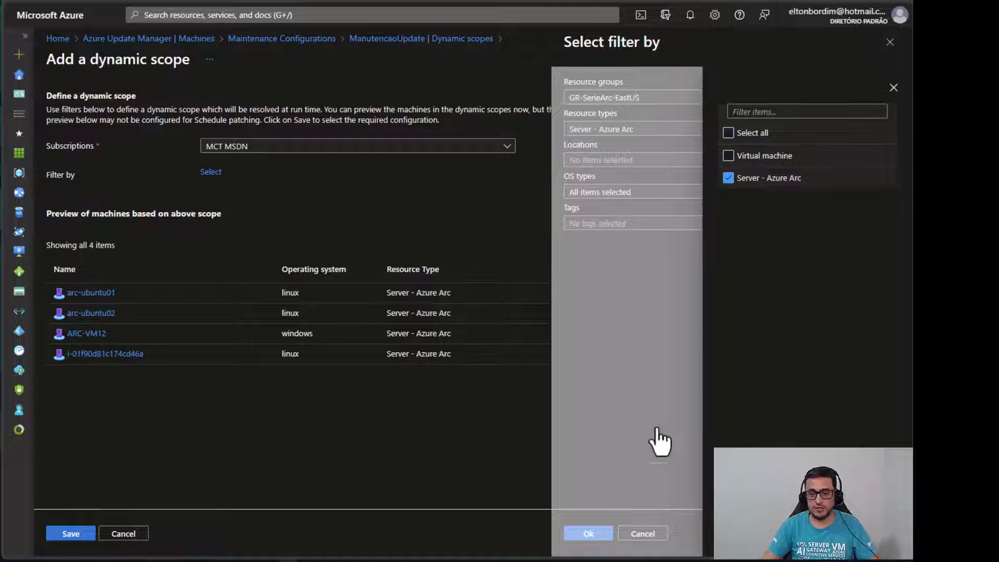
{"action": "left_click", "coordinate": [680, 404]}
Look at the location filter choices and abandon the dynamic scope without saving it
{"action": "left_click", "coordinate": [619, 160]}
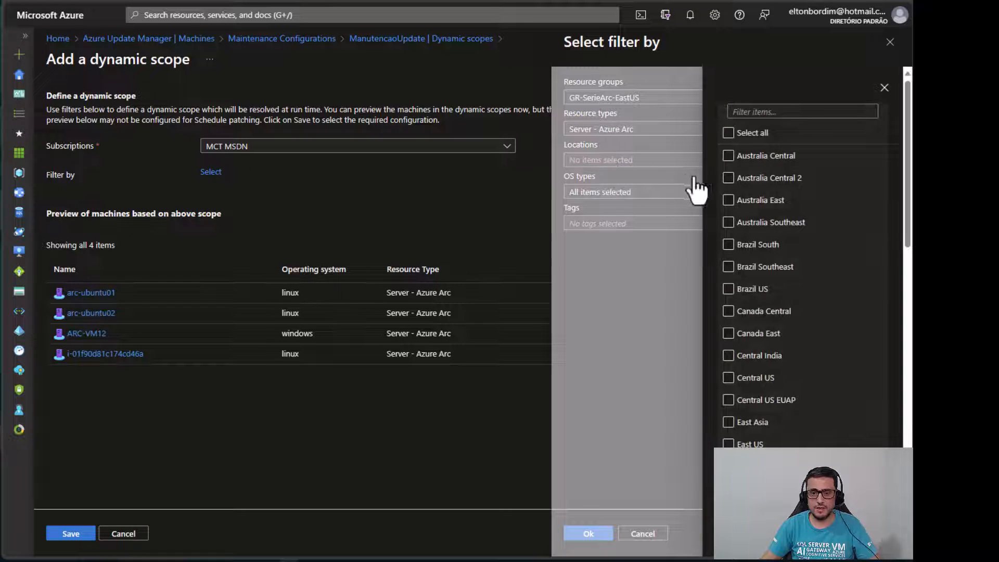
{"action": "left_click", "coordinate": [667, 358]}
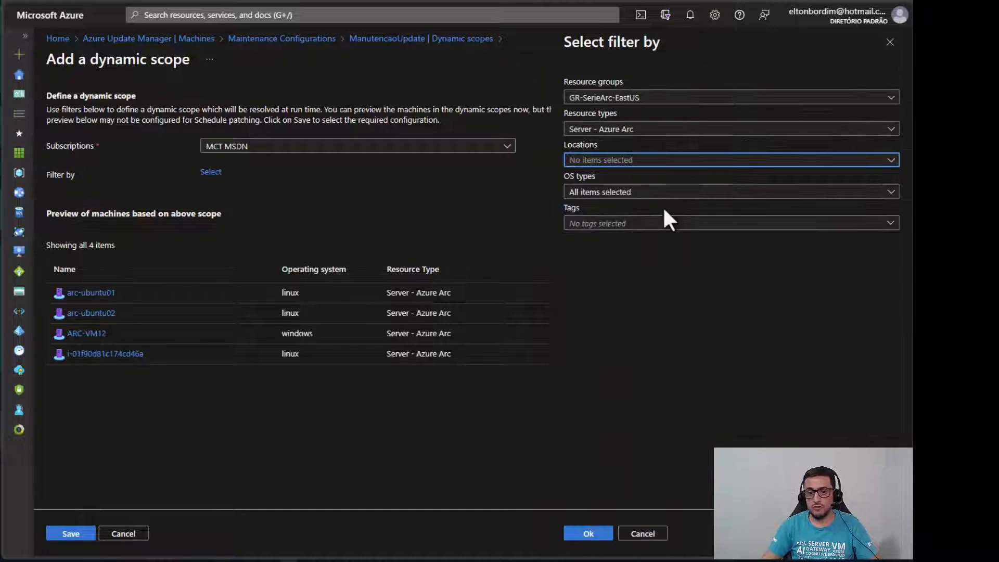
{"action": "left_click", "coordinate": [411, 454]}
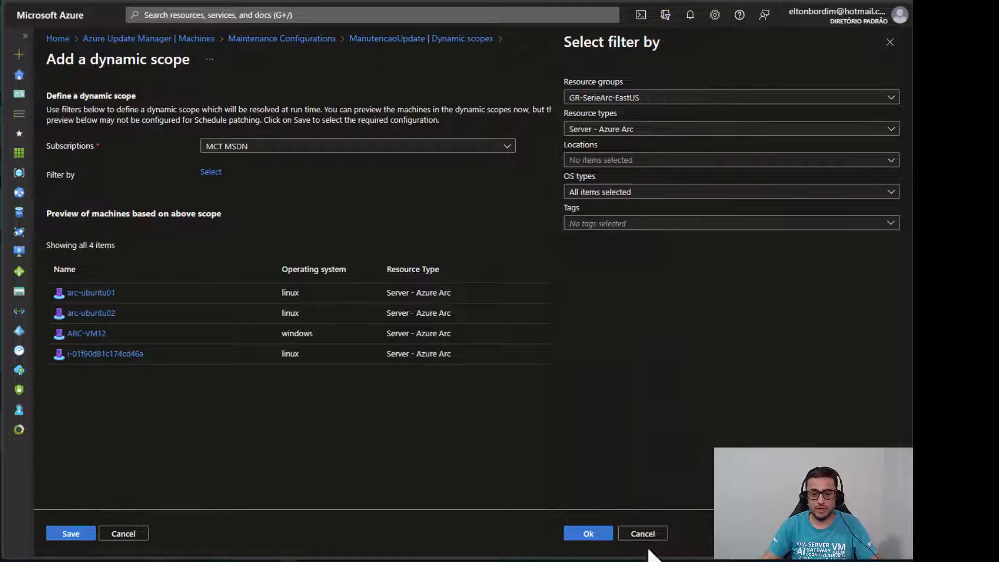
{"action": "left_click", "coordinate": [645, 534]}
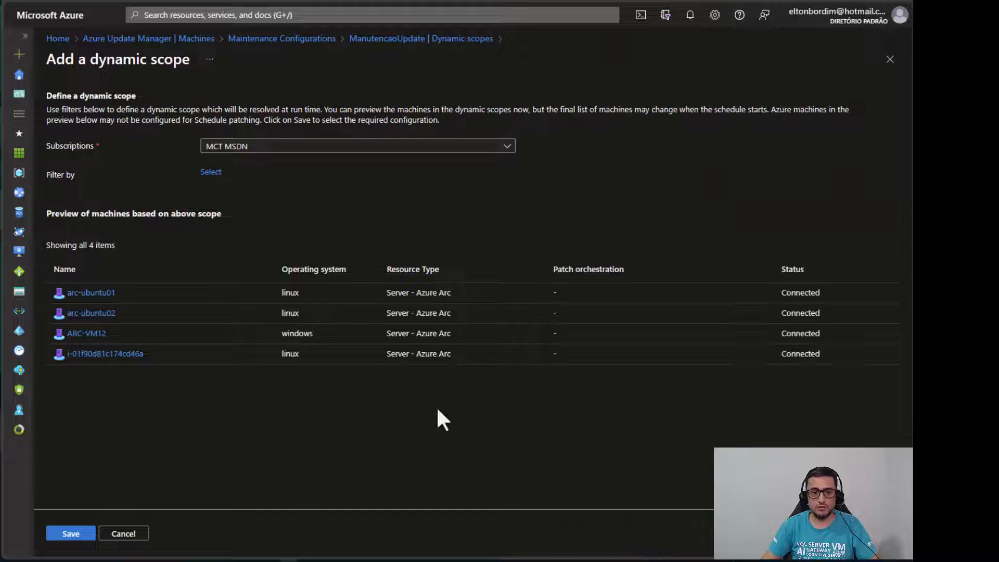
{"action": "left_click", "coordinate": [405, 39]}
Review the configuration's assigned resources, updates, schedule and overview, and return to the maintenance configurations list
{"action": "left_click", "coordinate": [104, 248]}
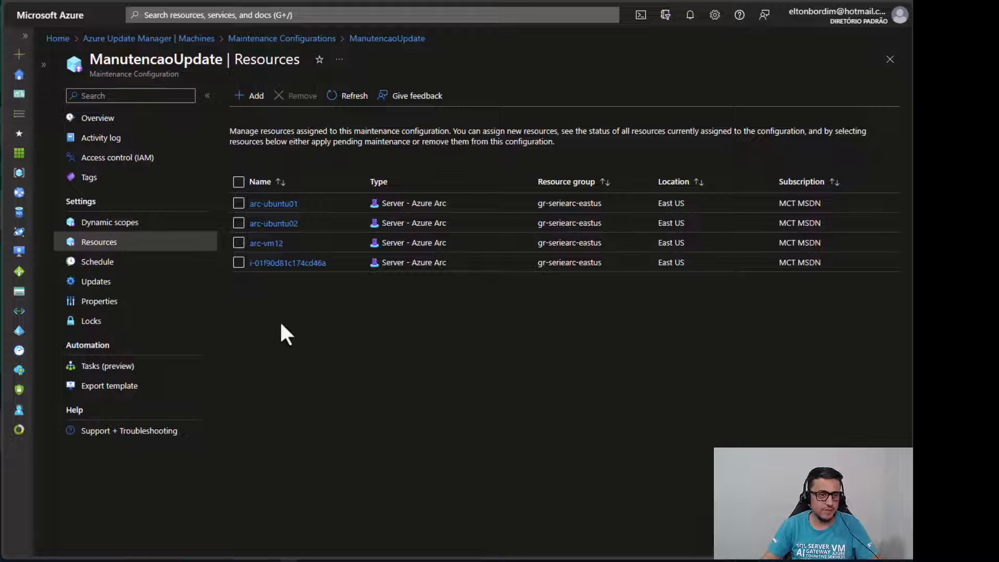
{"action": "left_click", "coordinate": [104, 281]}
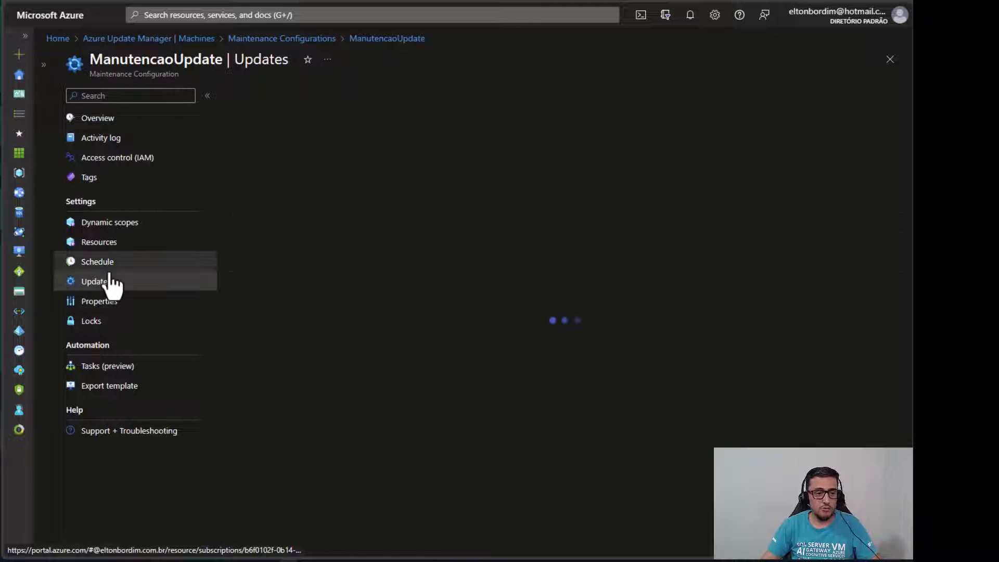
{"action": "left_click", "coordinate": [140, 264]}
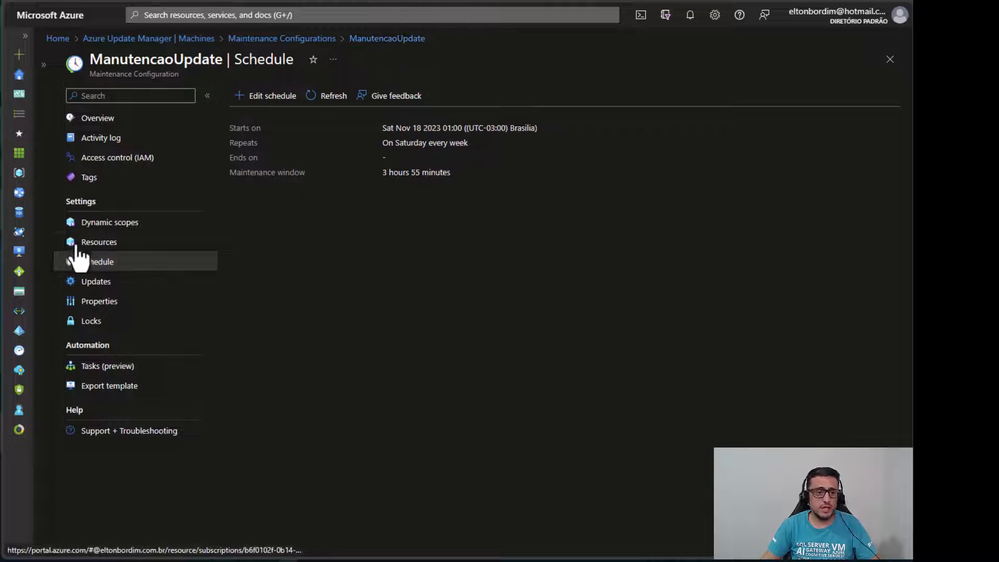
{"action": "left_click", "coordinate": [100, 119]}
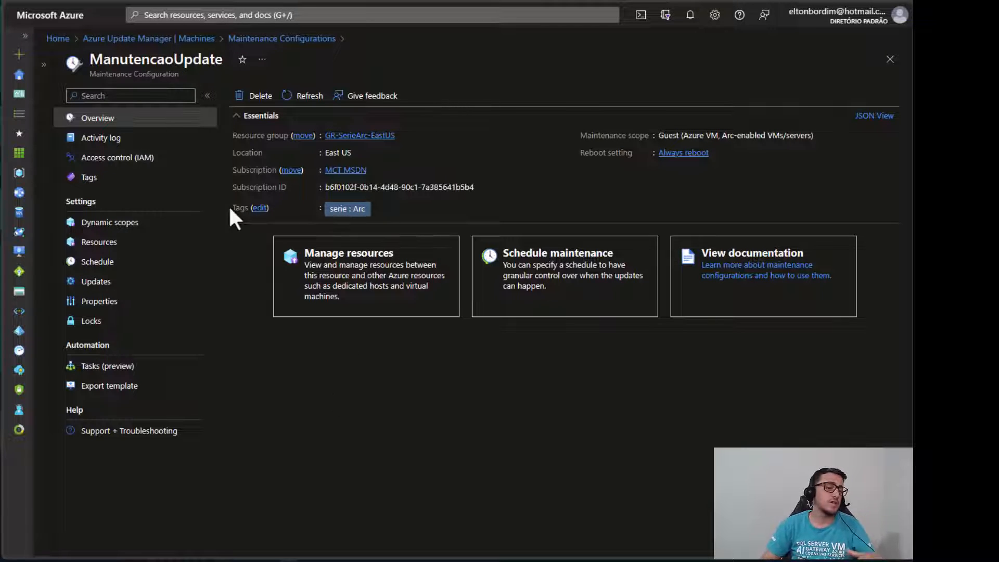
{"action": "left_click", "coordinate": [255, 39]}
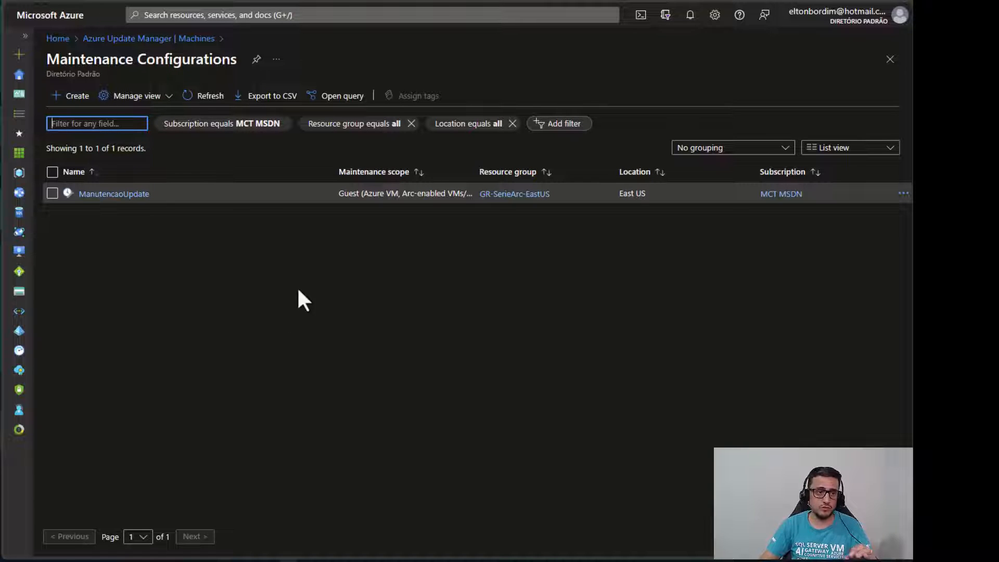
Return to the Update Manager machines list and refresh it to check each machine's associated schedules
{"action": "left_click", "coordinate": [155, 40]}
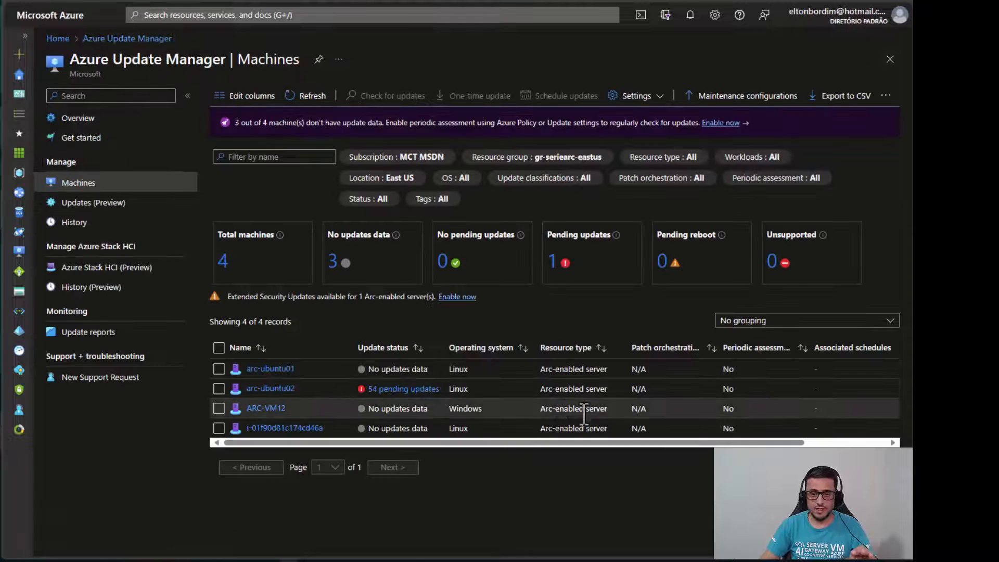
{"action": "left_click", "coordinate": [311, 99]}
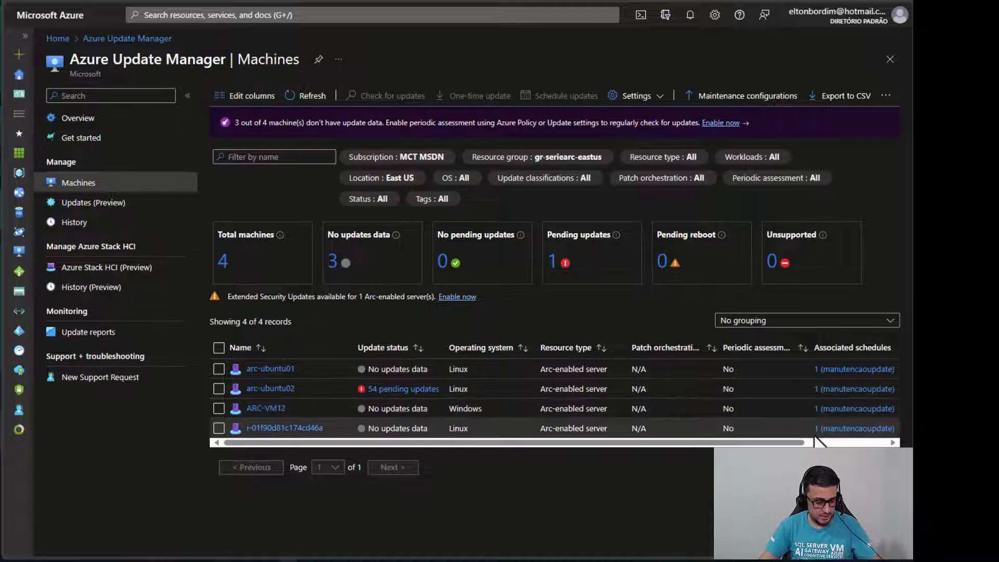
{"action": "mouse_move", "coordinate": [807, 330]}
{"action": "left_mouse_down"}
{"action": "mouse_move", "coordinate": [809, 434]}
{"action": "mouse_move", "coordinate": [889, 446]}
{"action": "left_mouse_up"}
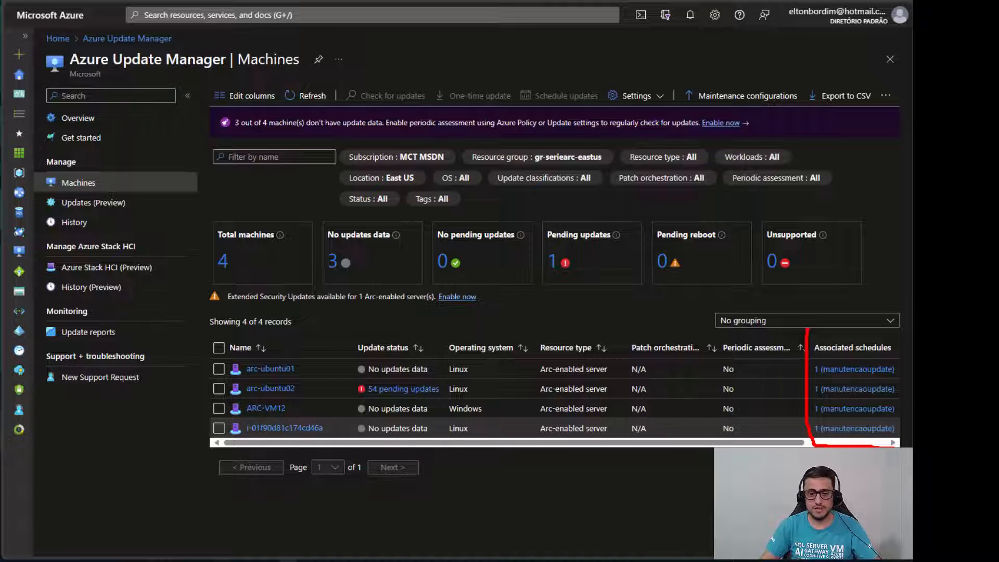
{"action": "key", "text": "Escape"}
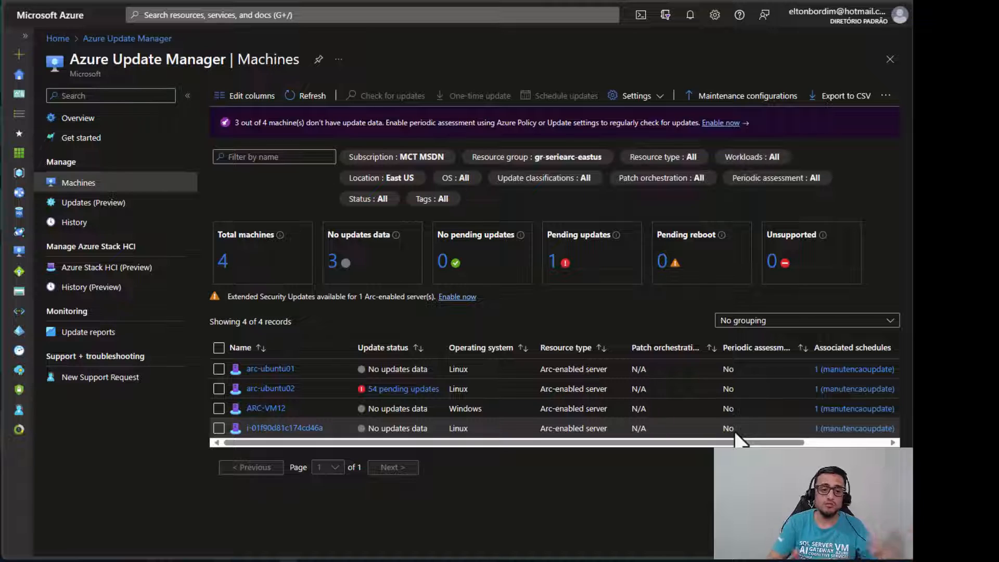
Enable periodic assessment in the update settings of ARC-VM12, save the change and refresh the machines list
{"action": "left_click", "coordinate": [219, 408]}
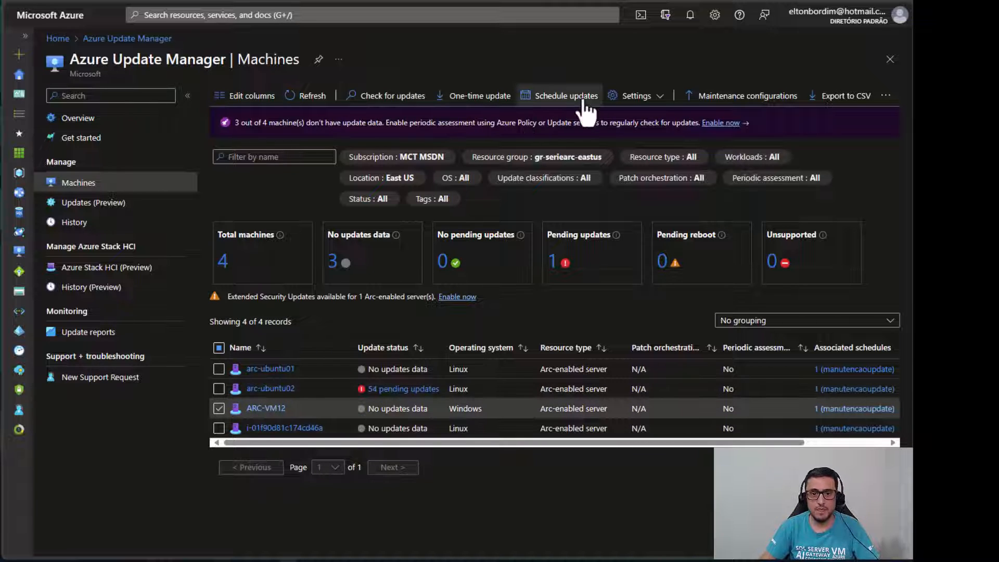
{"action": "left_click", "coordinate": [638, 97]}
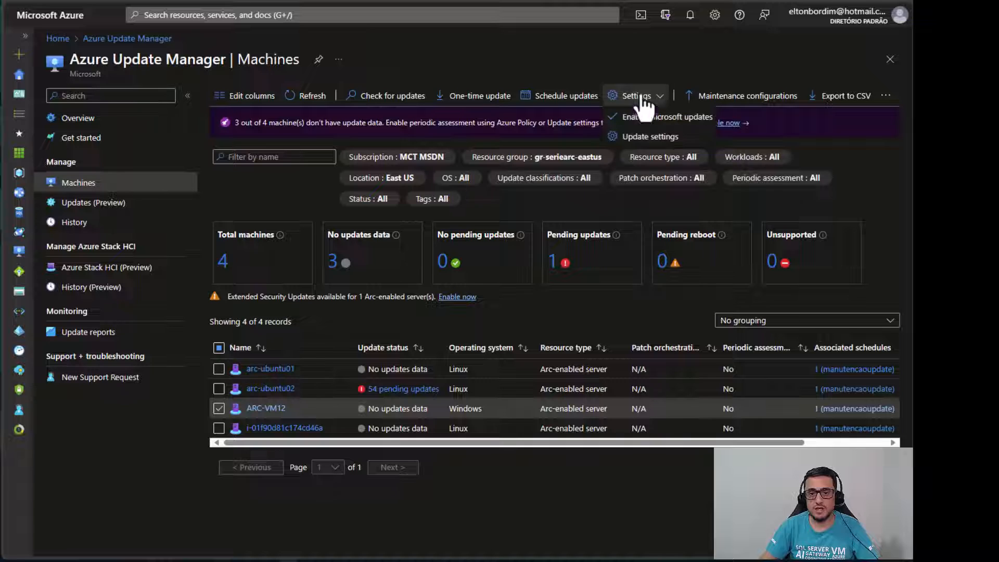
{"action": "left_click", "coordinate": [671, 137]}
{"action": "left_click", "coordinate": [254, 176]}
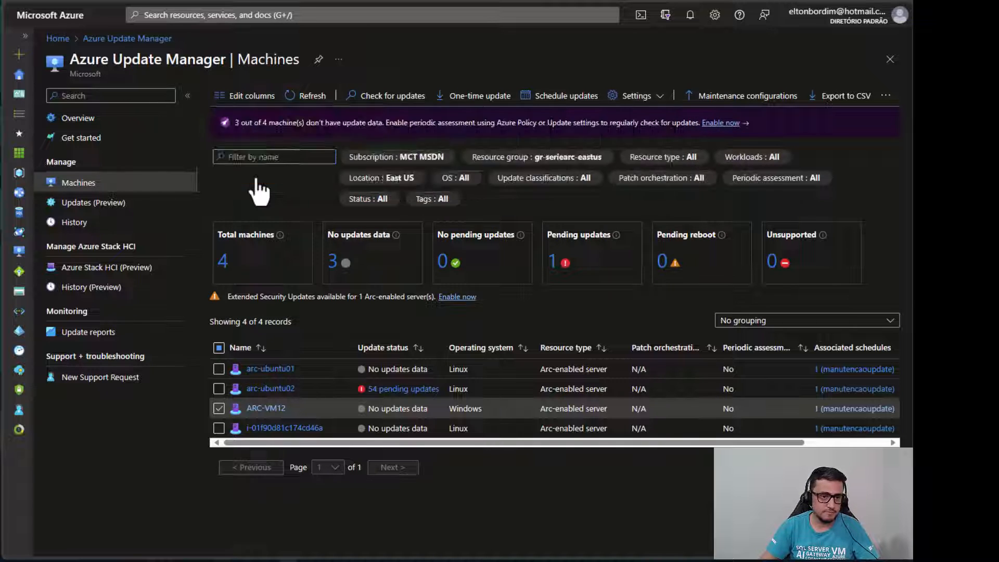
{"action": "left_click", "coordinate": [313, 343]}
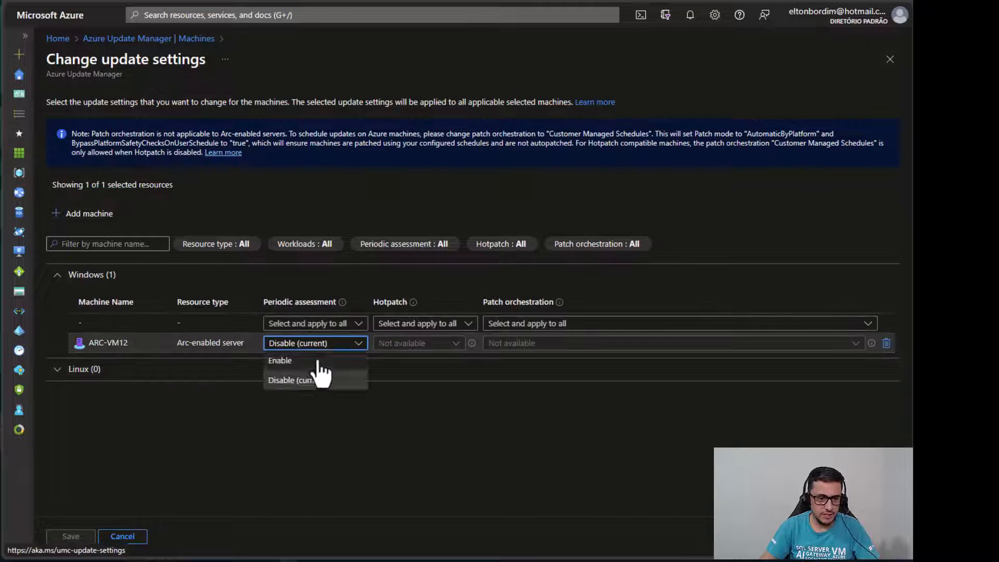
{"action": "left_click", "coordinate": [283, 360]}
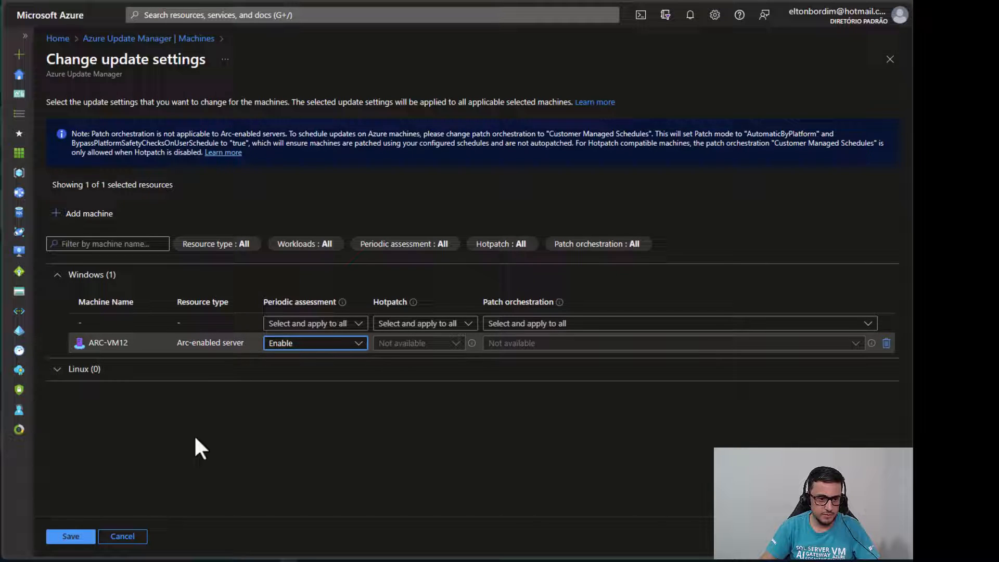
{"action": "left_click", "coordinate": [76, 537]}
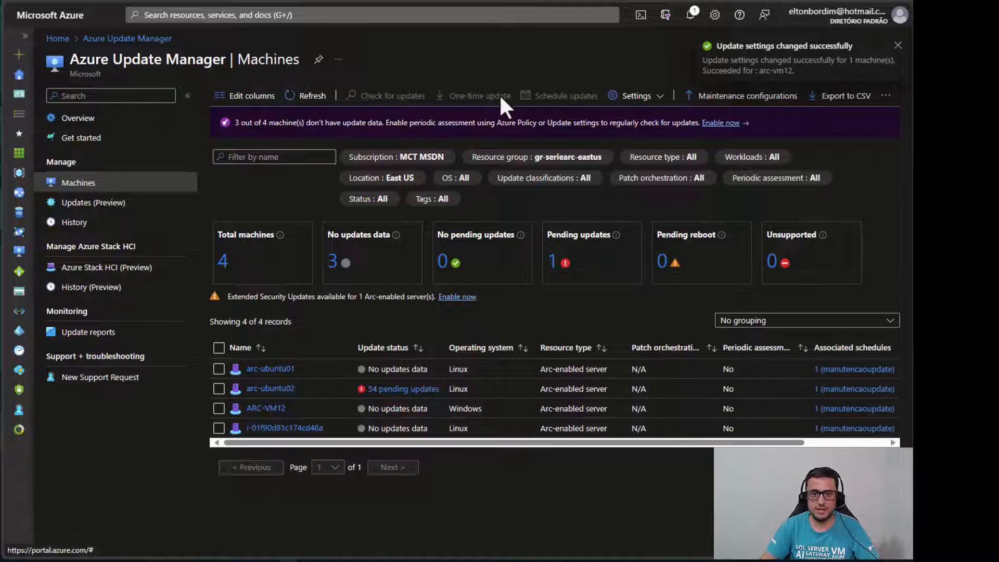
{"action": "left_click", "coordinate": [308, 96]}
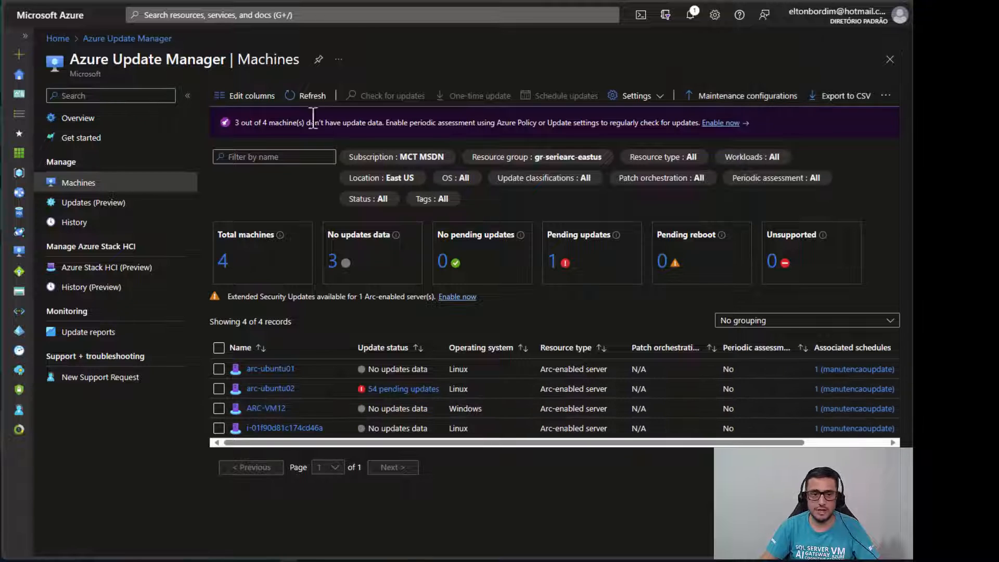
{"action": "left_click", "coordinate": [307, 96]}
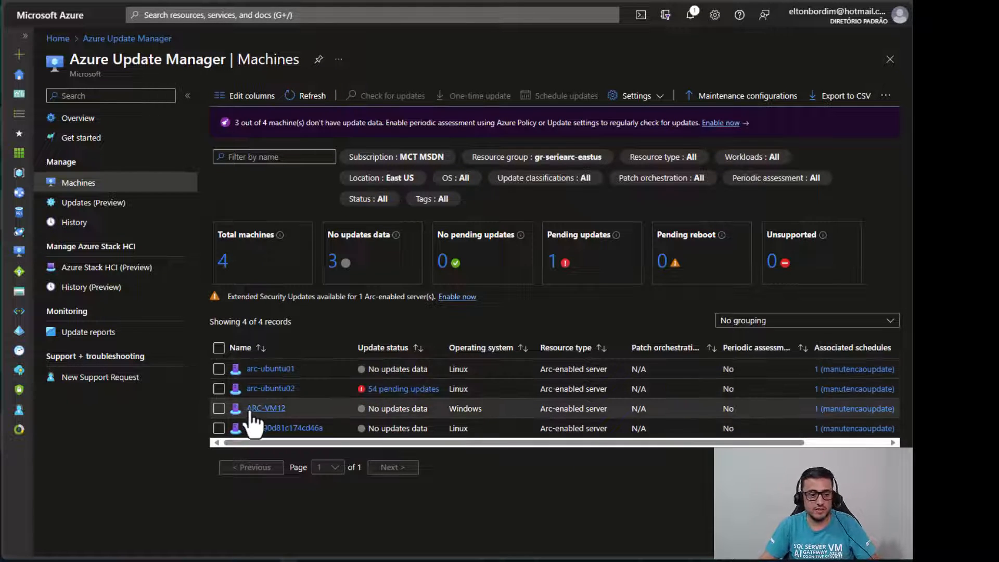
Check the periodic assessment setting of ARC-VM12 in its update settings and in the machines list, without changing it
{"action": "left_click", "coordinate": [219, 408]}
{"action": "left_click", "coordinate": [631, 99]}
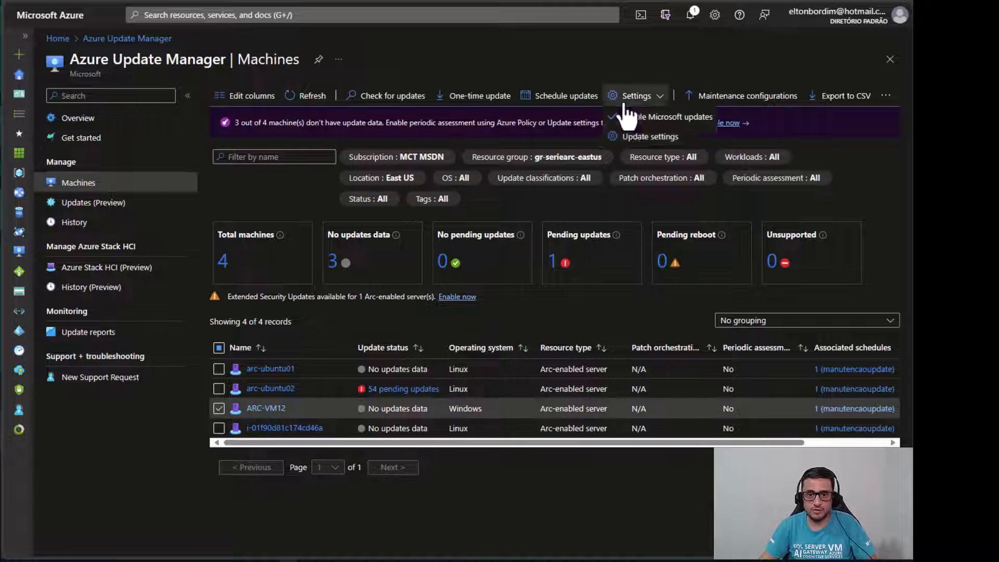
{"action": "left_click", "coordinate": [650, 136]}
{"action": "left_click", "coordinate": [253, 173]}
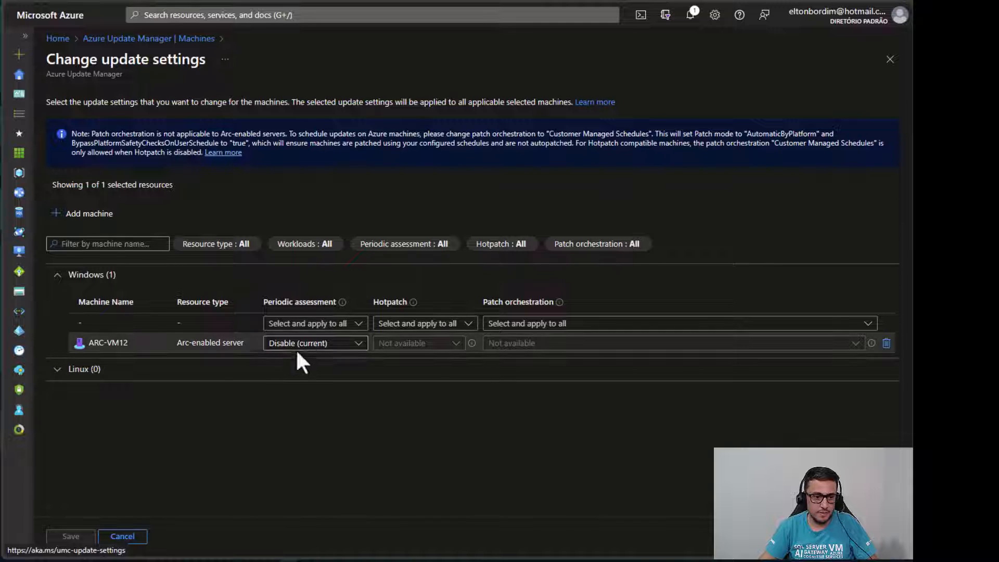
{"action": "left_click", "coordinate": [297, 350]}
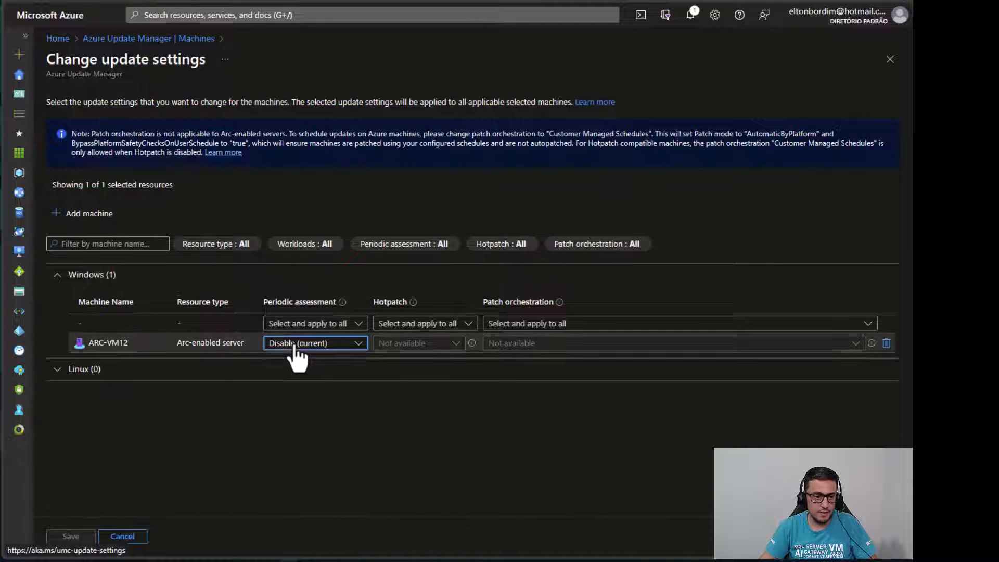
{"action": "left_click", "coordinate": [315, 421]}
{"action": "left_click", "coordinate": [112, 38]}
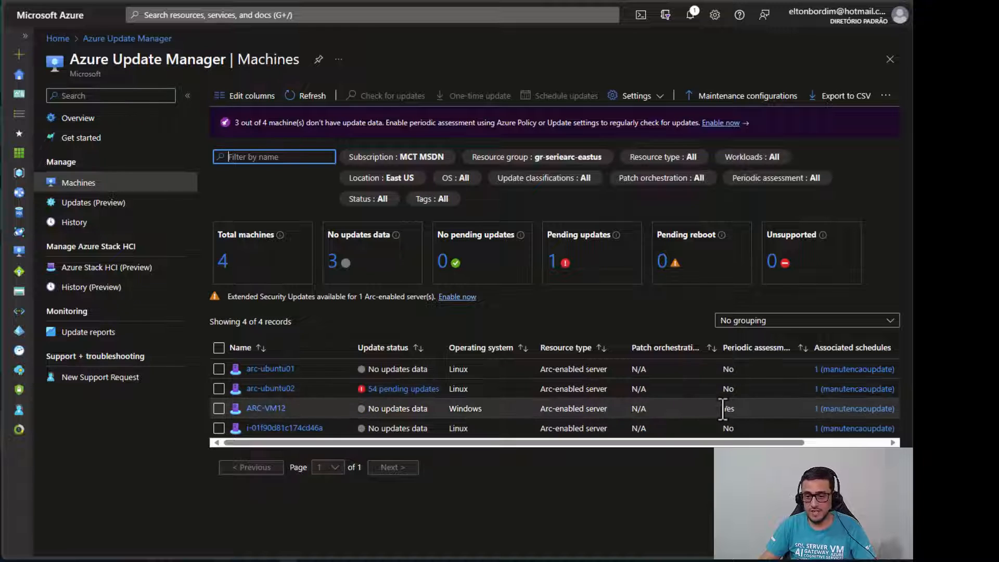
{"action": "left_click_drag", "start_coordinate": [722, 409], "coordinate": [735, 411]}
{"action": "left_click", "coordinate": [718, 490]}
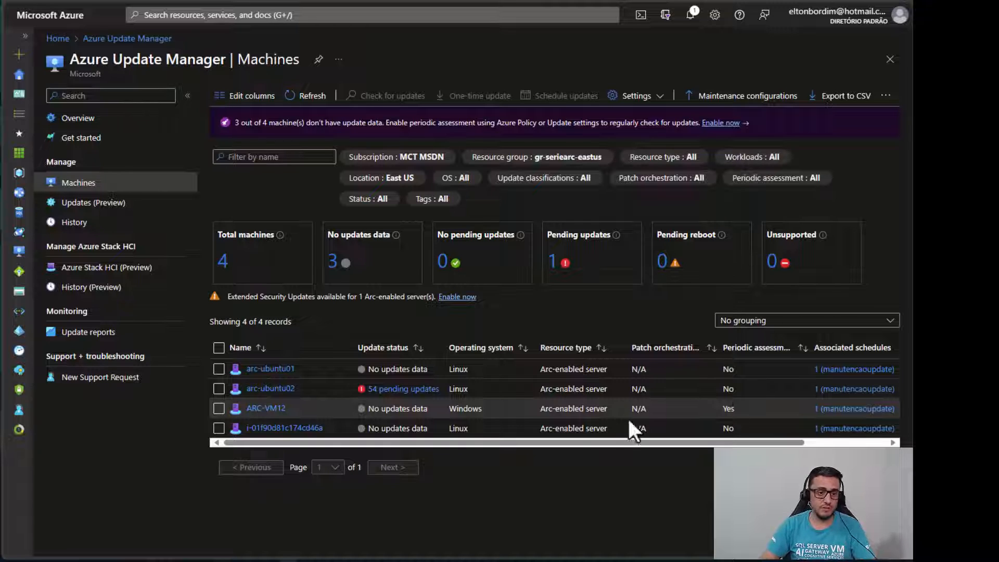
{"action": "left_click", "coordinate": [218, 408]}
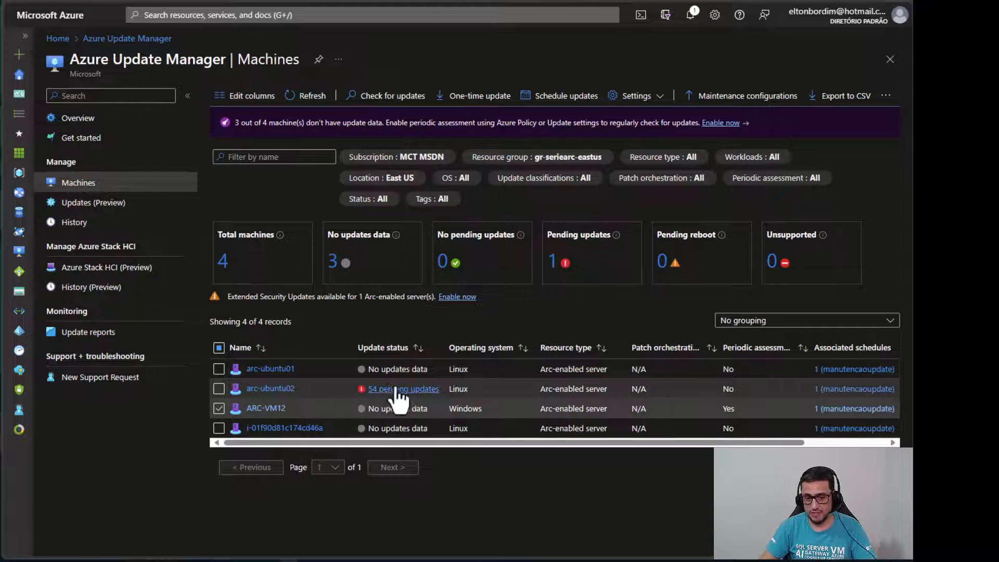
{"action": "left_click", "coordinate": [216, 408]}
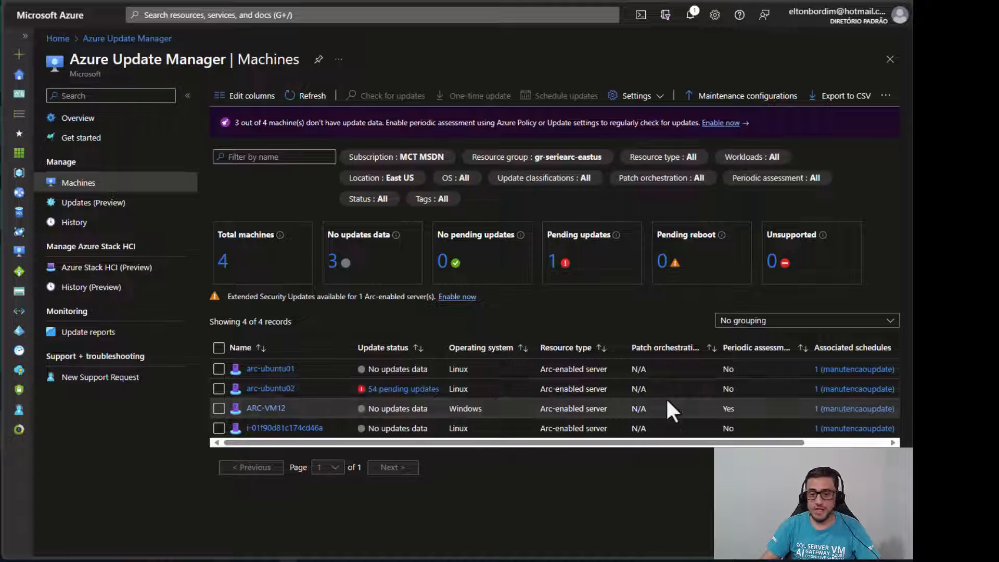
{"action": "left_click", "coordinate": [219, 408]}
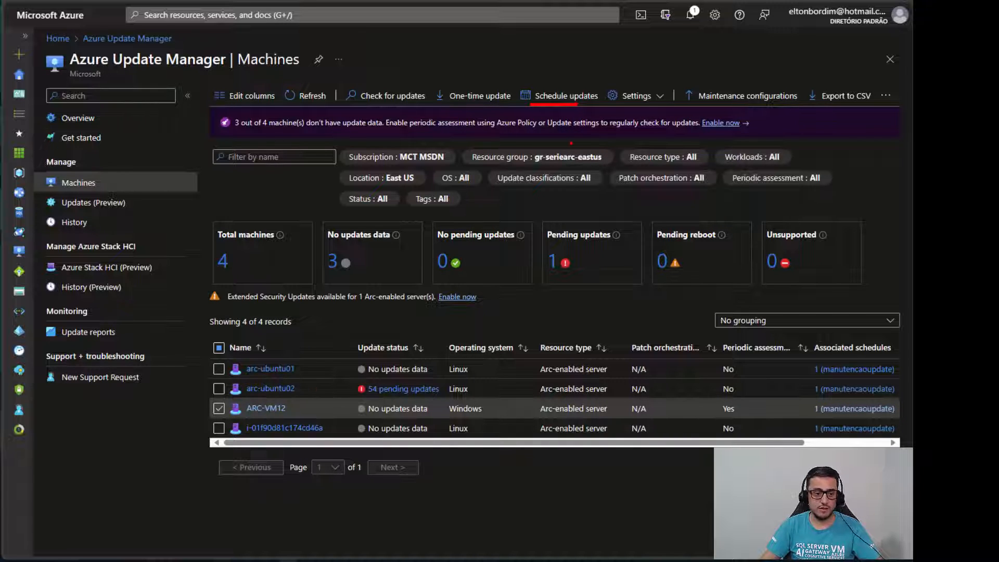
{"action": "left_click", "coordinate": [219, 408]}
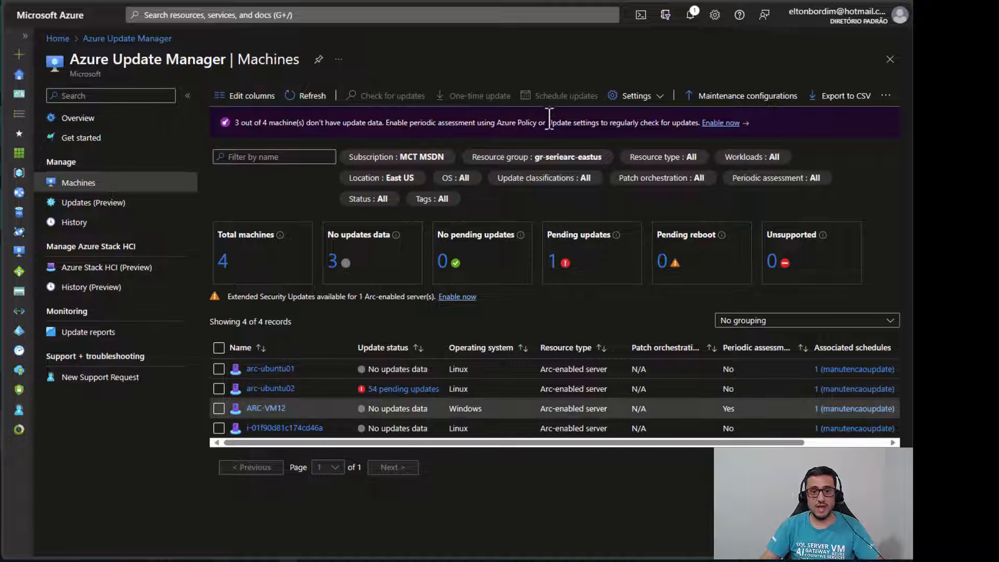
{"action": "left_click", "coordinate": [218, 408]}
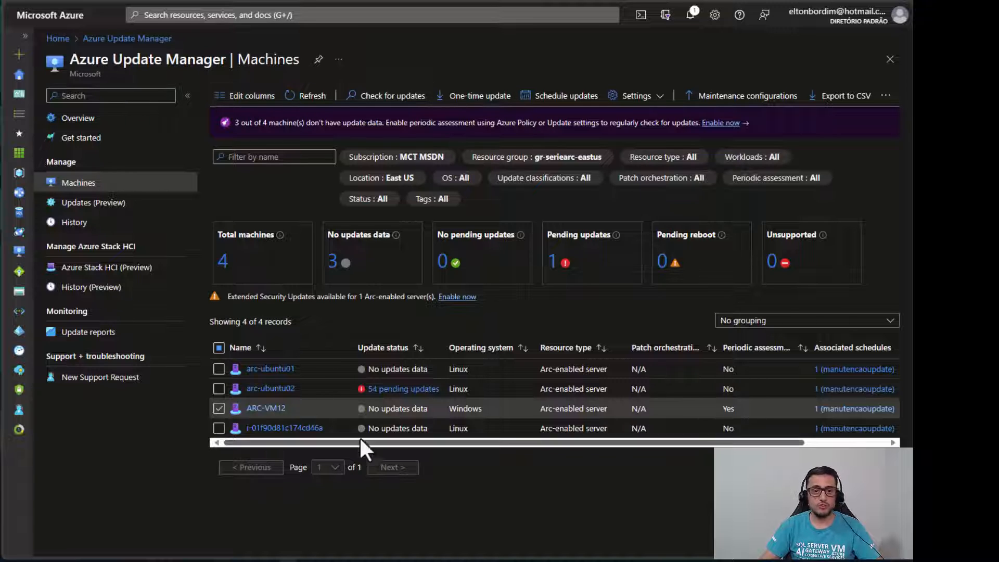
{"action": "left_click", "coordinate": [219, 408]}
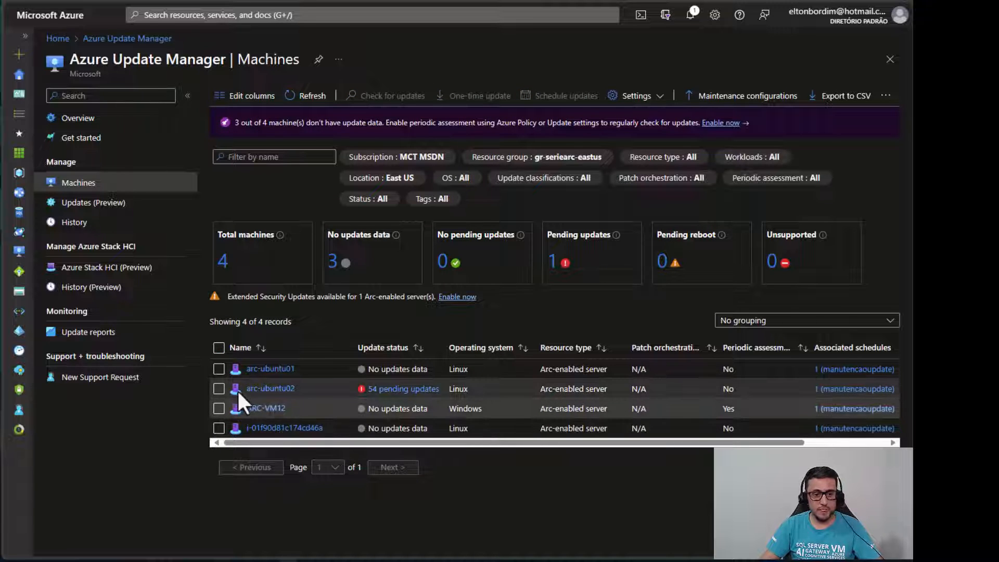
Start a one-time update installation for arc-ubuntu02, select that machine and proceed to the updates selection
{"action": "left_click", "coordinate": [219, 389]}
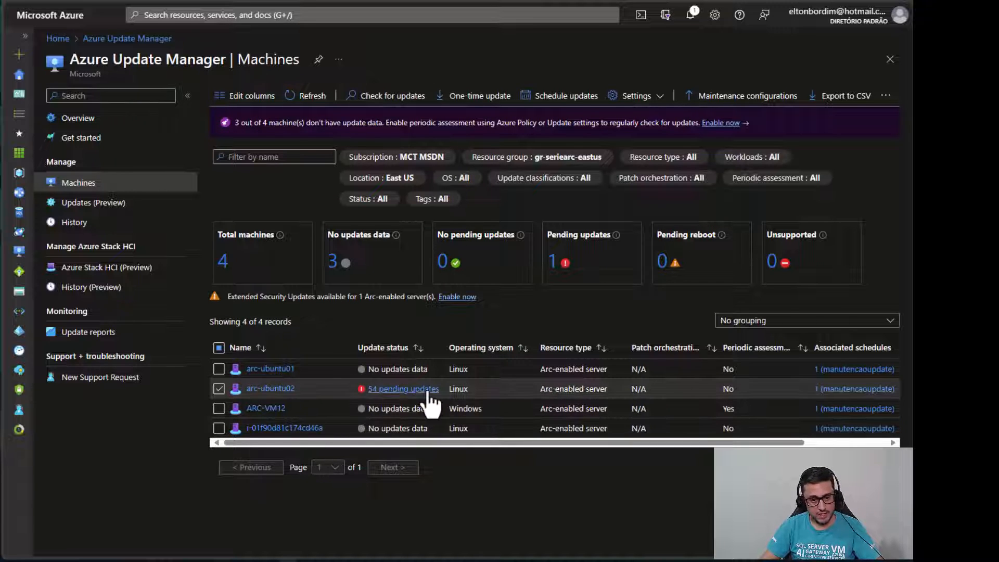
{"action": "left_click", "coordinate": [482, 99]}
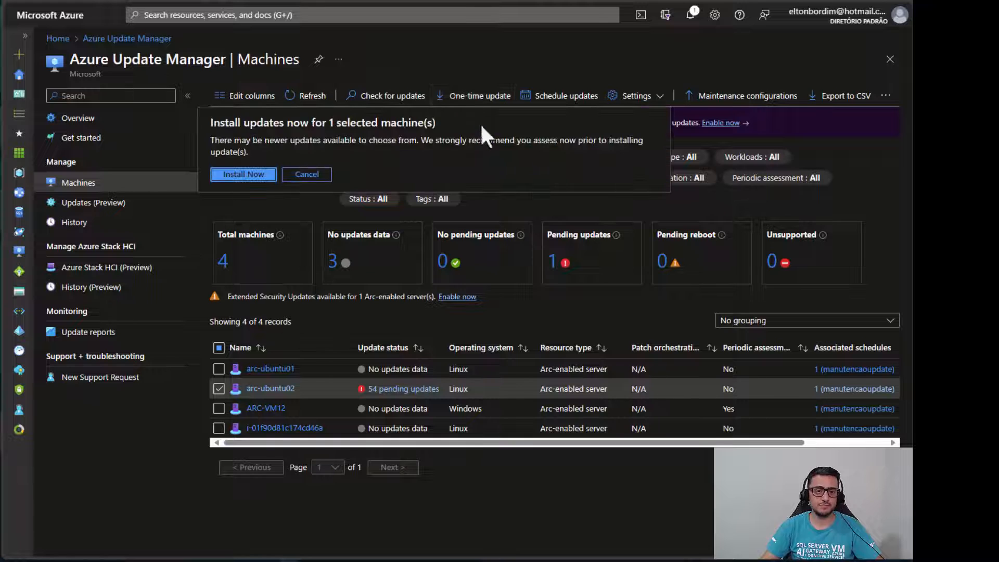
{"action": "left_click", "coordinate": [258, 177]}
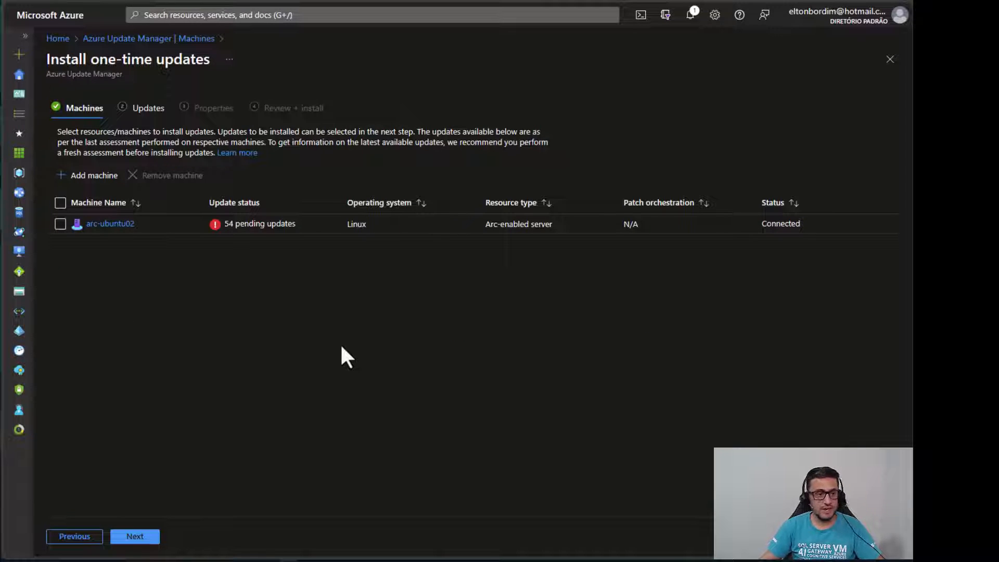
{"action": "left_click", "coordinate": [61, 224]}
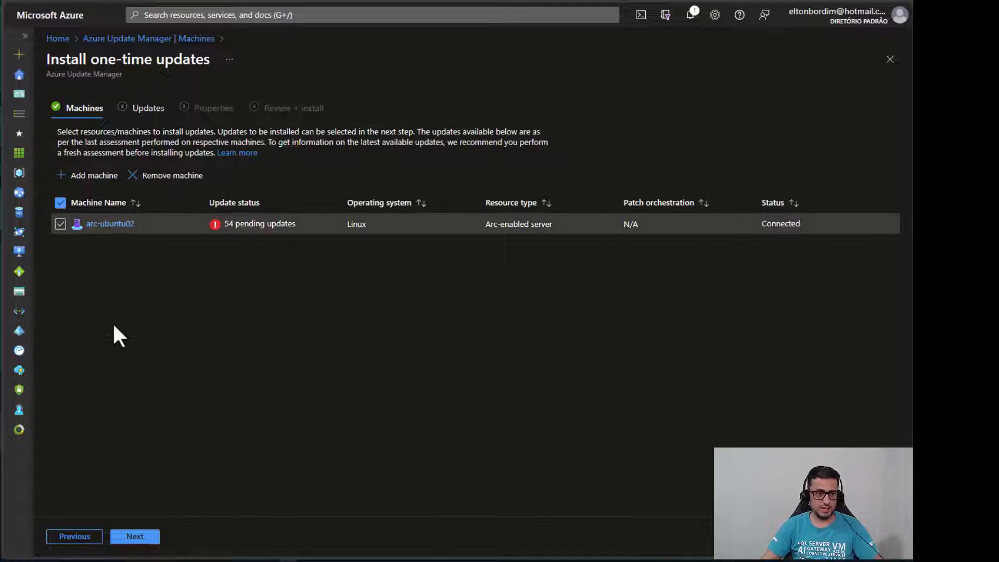
{"action": "left_click", "coordinate": [138, 539]}
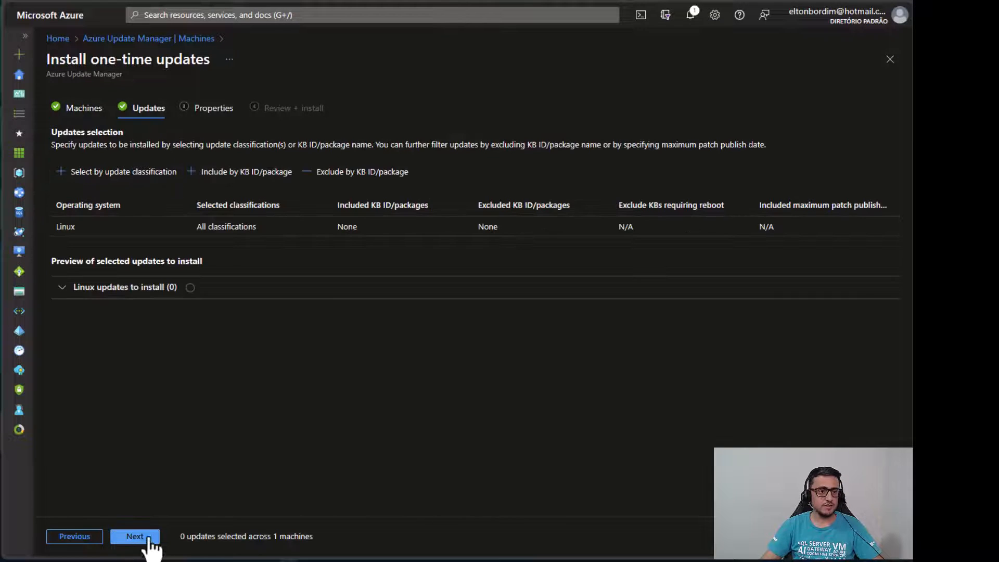
Review the Linux updates to install and limit the included classifications to Security and critical updates
{"action": "left_click", "coordinate": [88, 291]}
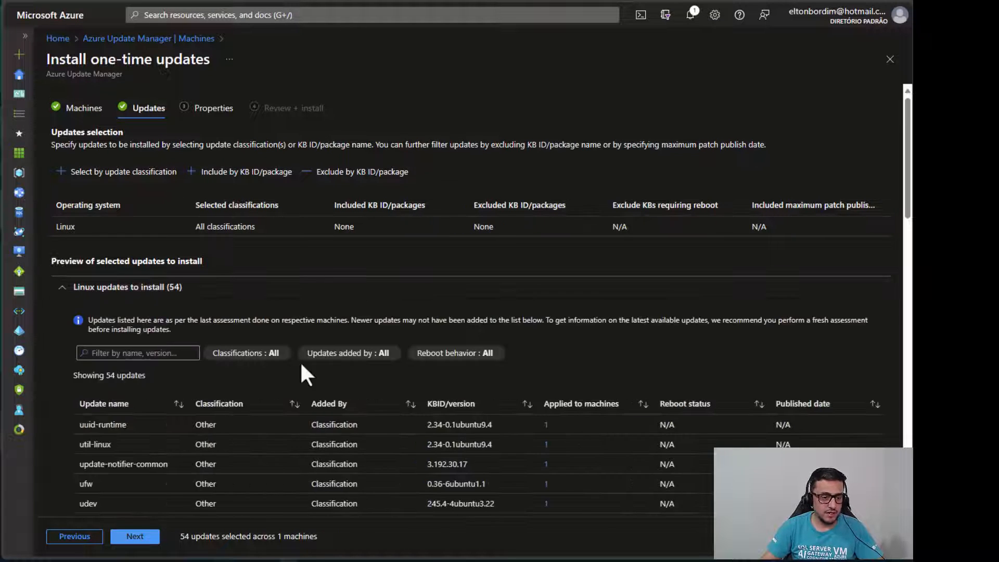
{"action": "scroll", "coordinate": [436, 420], "scroll_direction": "down", "scroll_amount": 15}
{"action": "scroll", "coordinate": [437, 420], "scroll_direction": "up", "scroll_amount": 15}
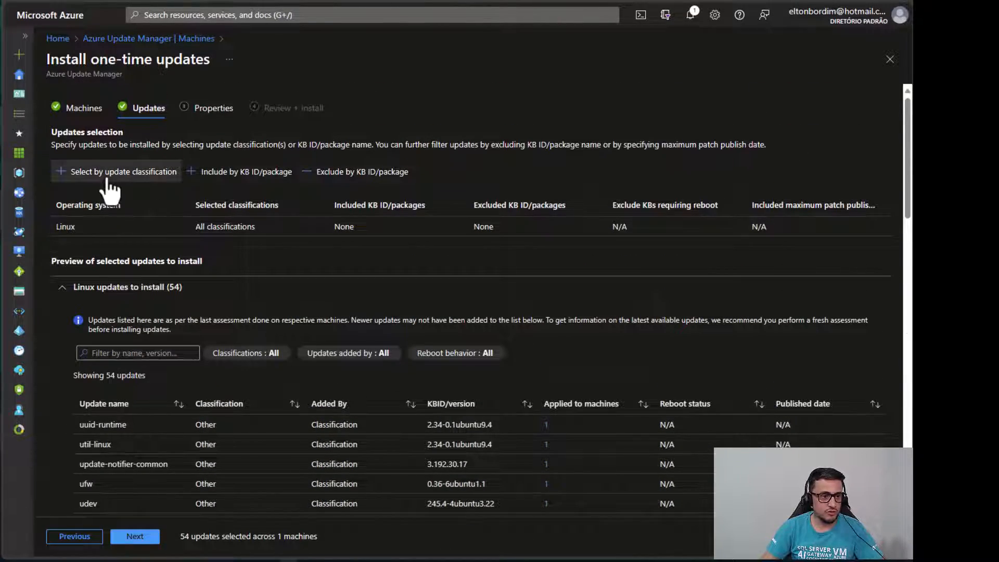
{"action": "left_click", "coordinate": [112, 173]}
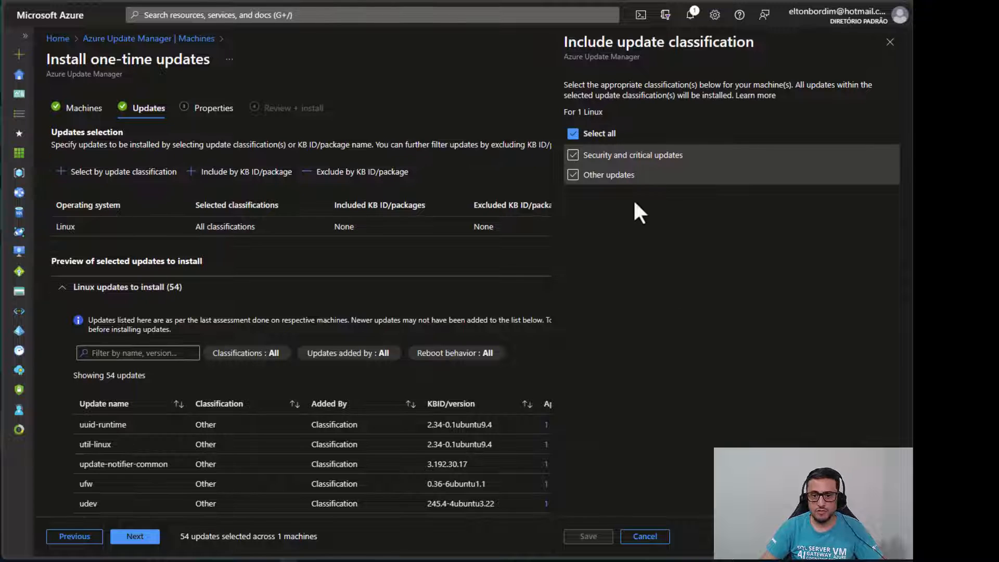
{"action": "left_click", "coordinate": [571, 175]}
{"action": "left_click", "coordinate": [596, 542]}
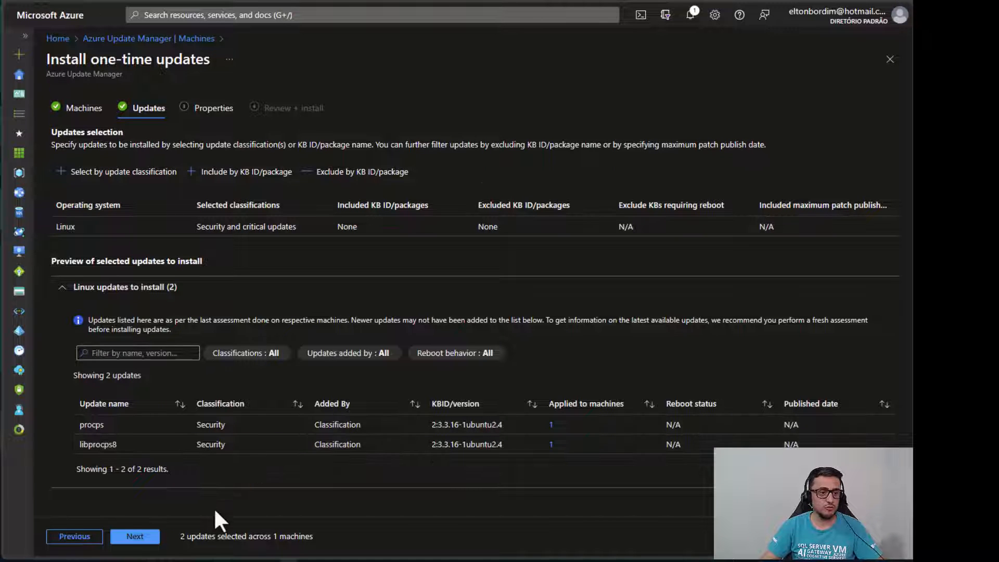
Proceed to the one-time update's properties and set the reboot option to Never reboot
{"action": "left_click", "coordinate": [140, 537]}
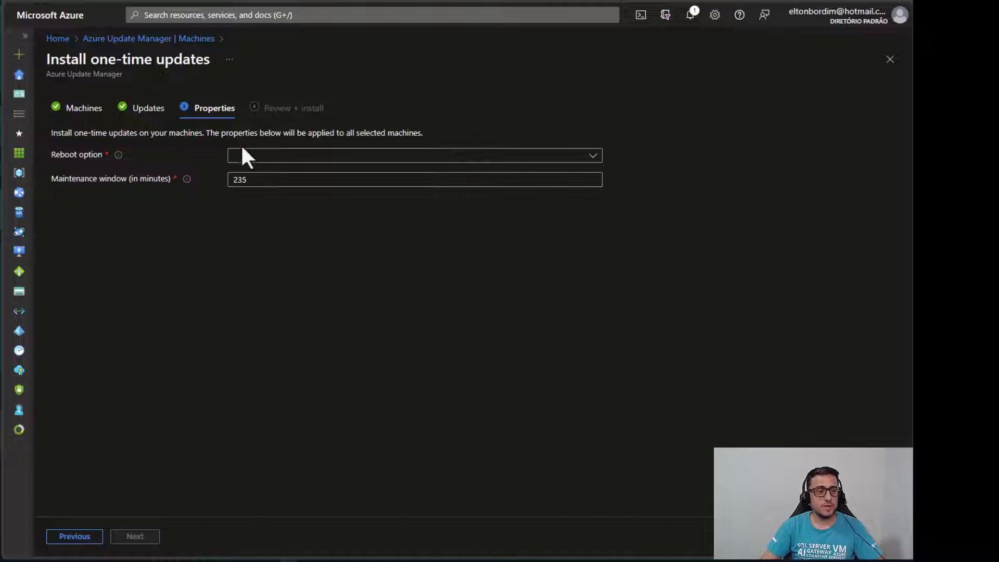
{"action": "left_click", "coordinate": [501, 156]}
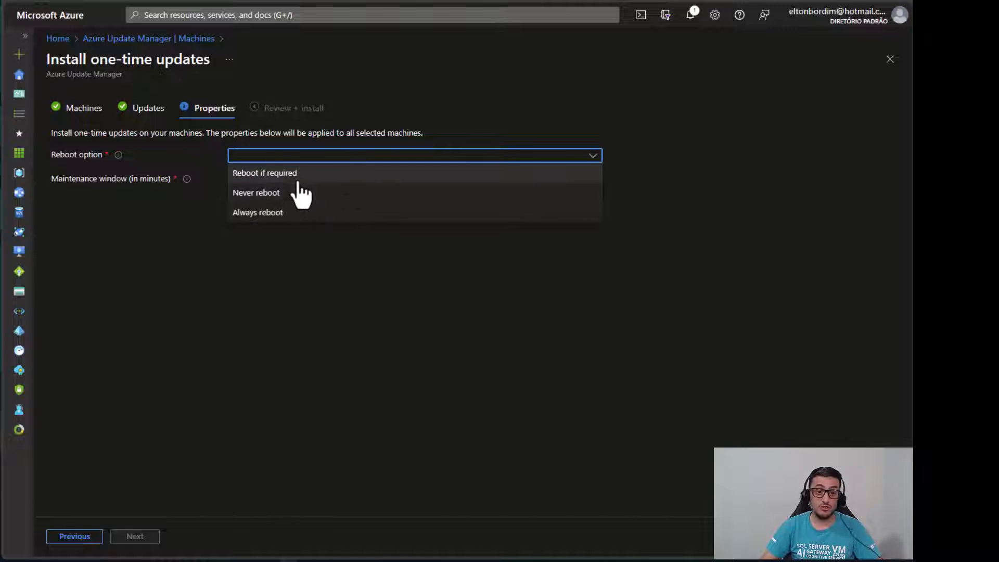
{"action": "left_click", "coordinate": [294, 194]}
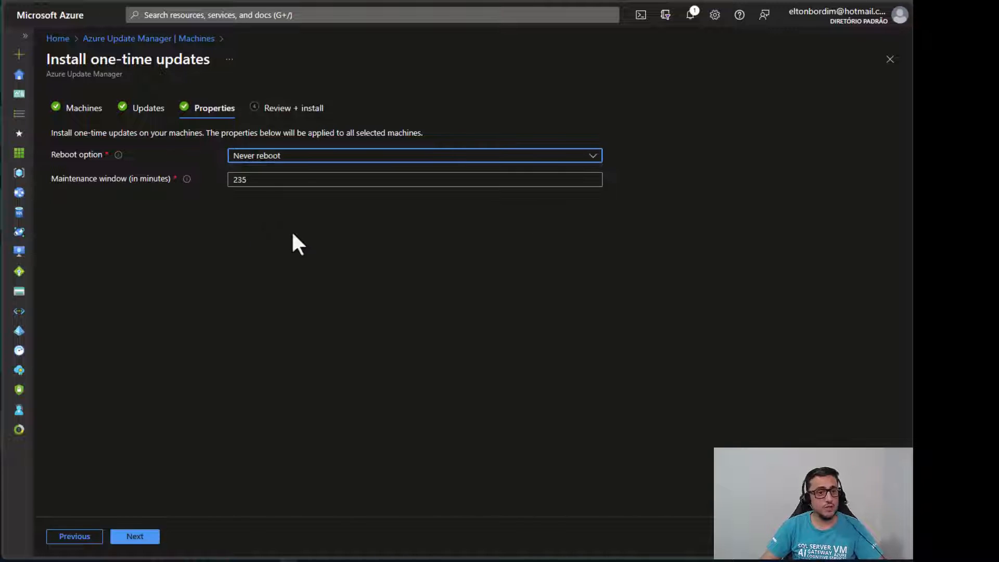
Set the one-time update's reboot option to Reboot if required and abandon the installation by returning to the machines list
{"action": "left_click", "coordinate": [309, 159]}
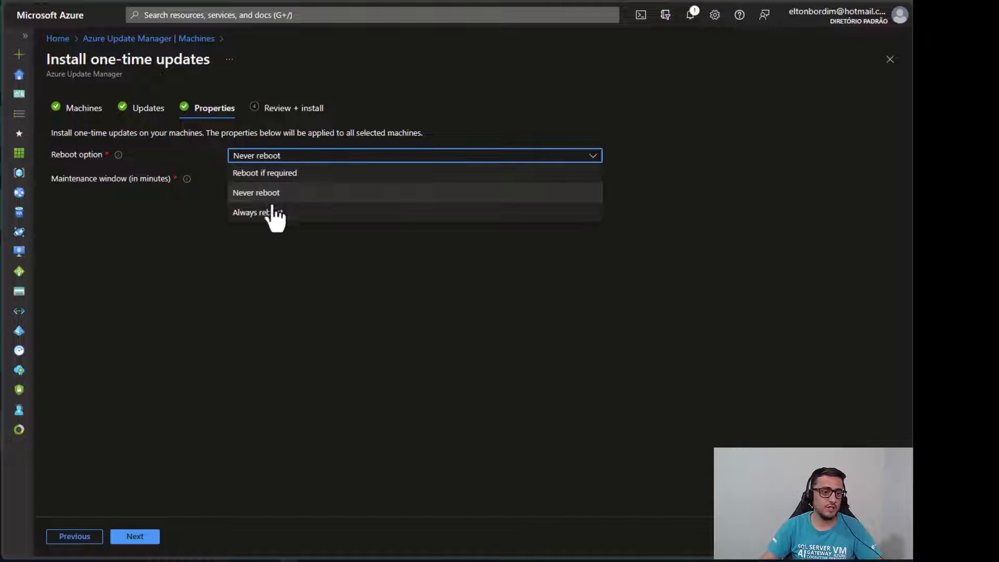
{"action": "left_click", "coordinate": [269, 173]}
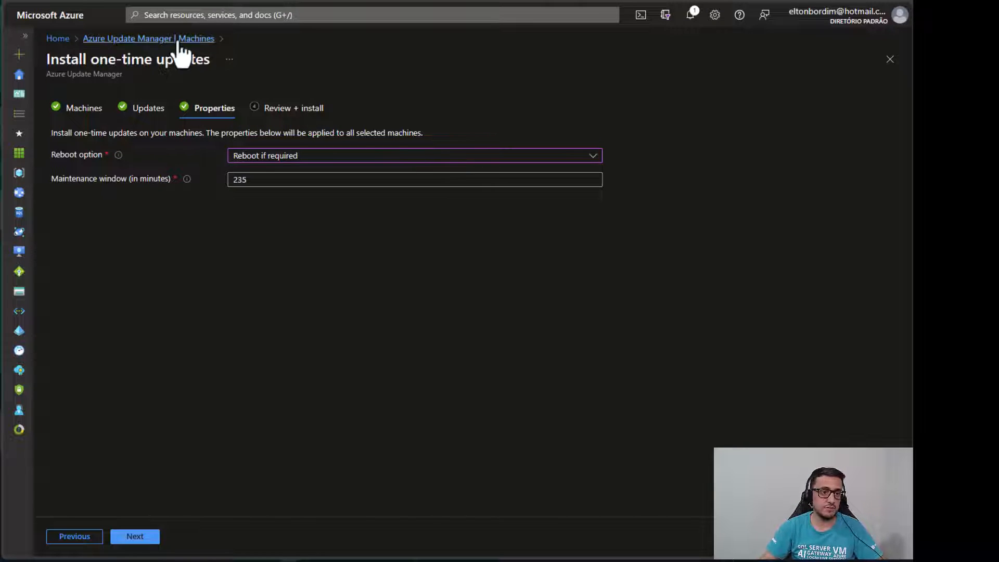
{"action": "left_click", "coordinate": [206, 39]}
{"action": "left_click", "coordinate": [520, 59]}
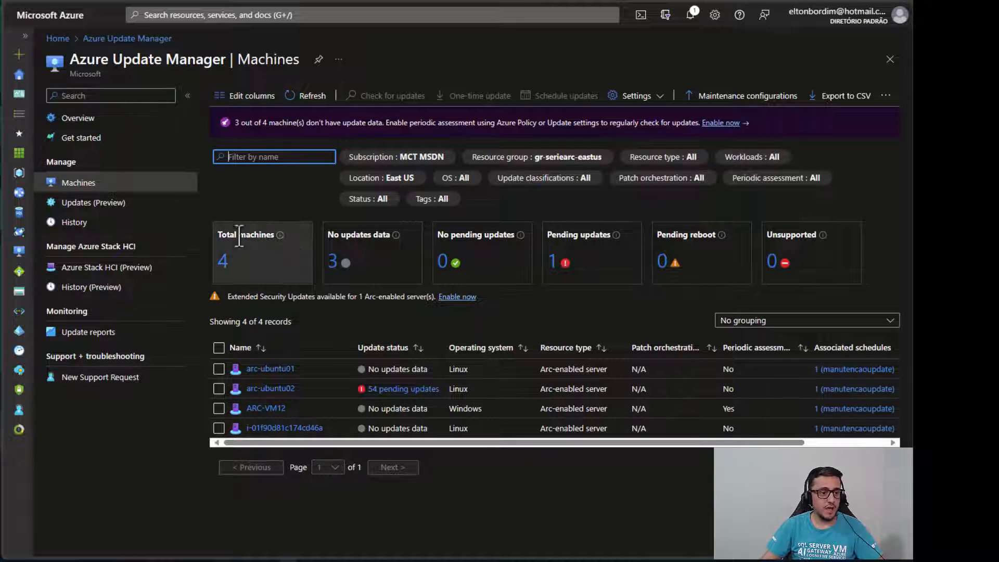
Review the pending updates across the Arc machines in Updates (Preview) and return to the machines list
{"action": "left_click", "coordinate": [79, 204]}
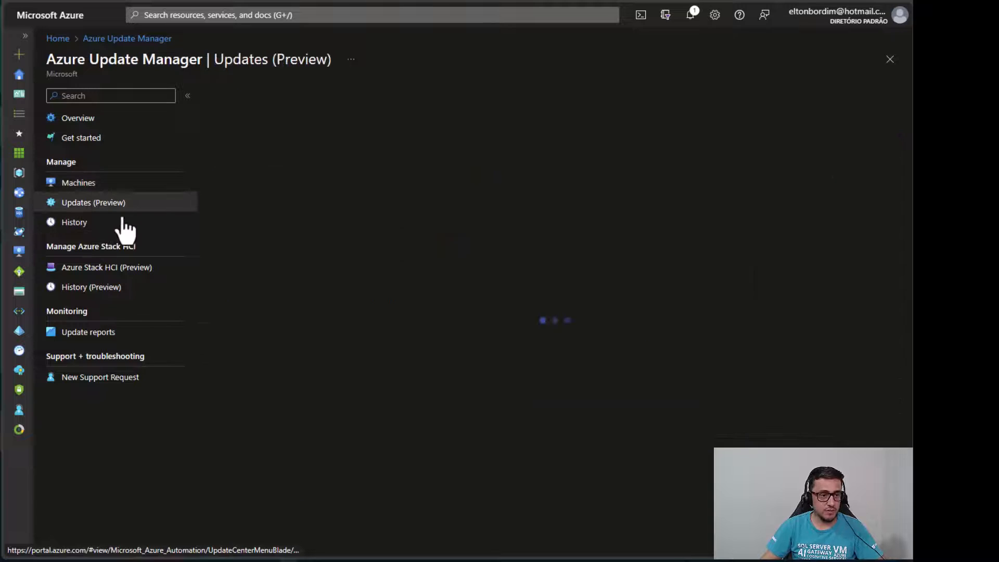
{"action": "scroll", "coordinate": [593, 494], "scroll_direction": "down", "scroll_amount": 15}
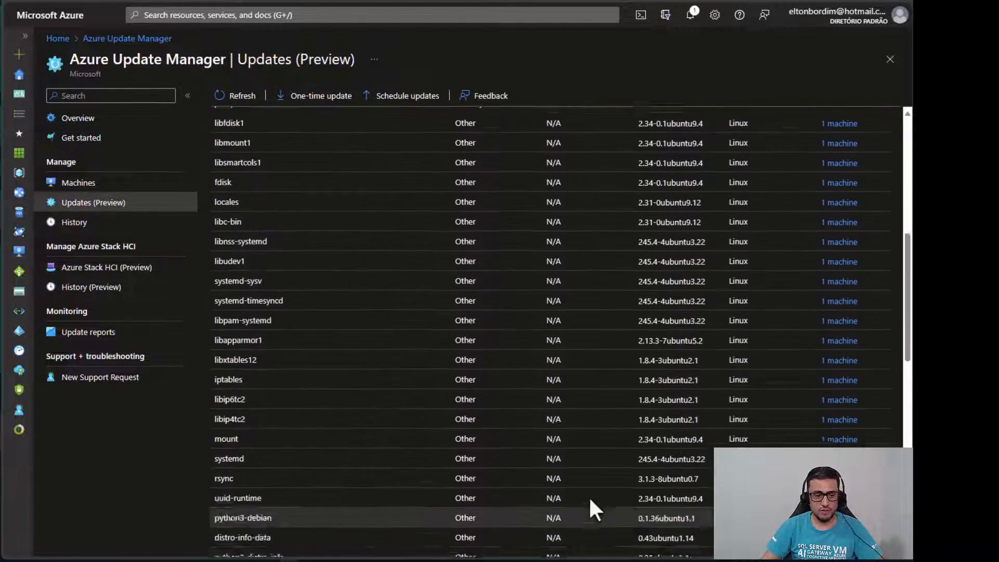
{"action": "scroll", "coordinate": [603, 468], "scroll_direction": "up", "scroll_amount": 15}
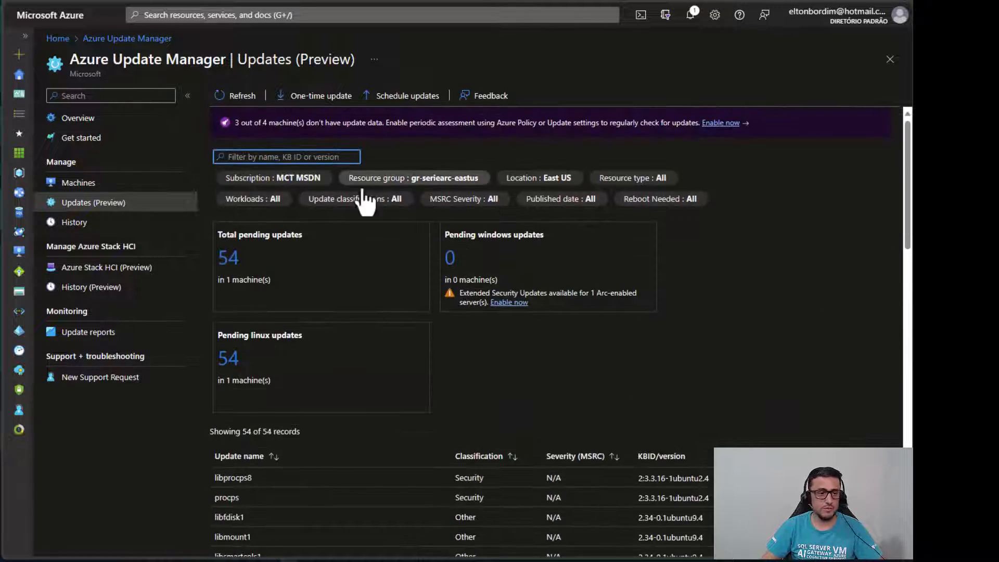
{"action": "left_click", "coordinate": [89, 188]}
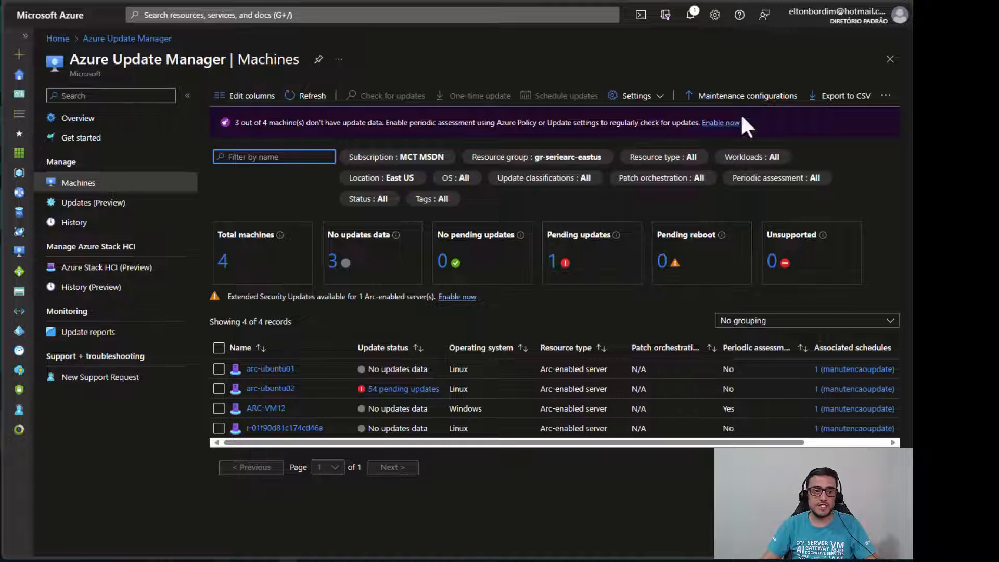
{"action": "left_click", "coordinate": [885, 96]}
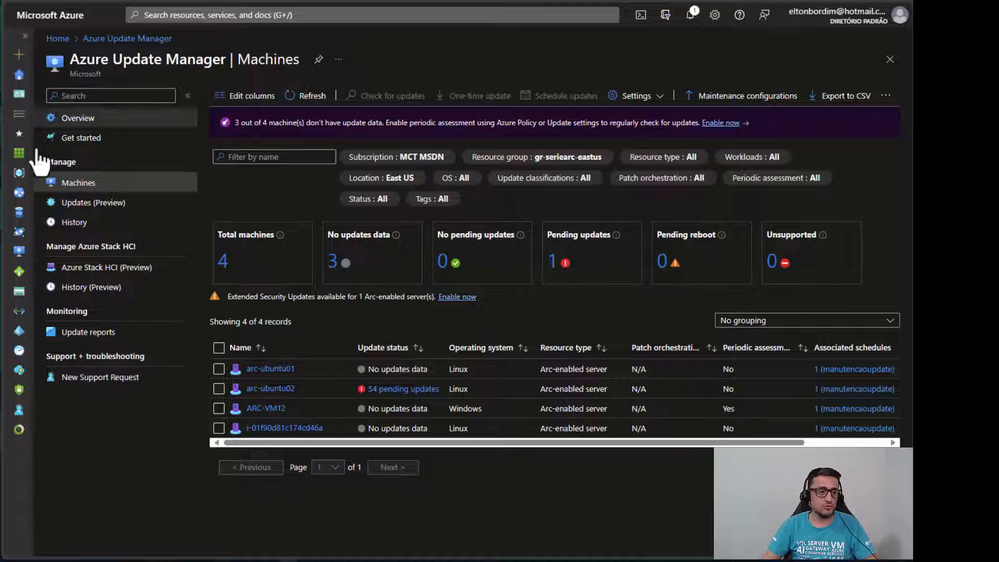